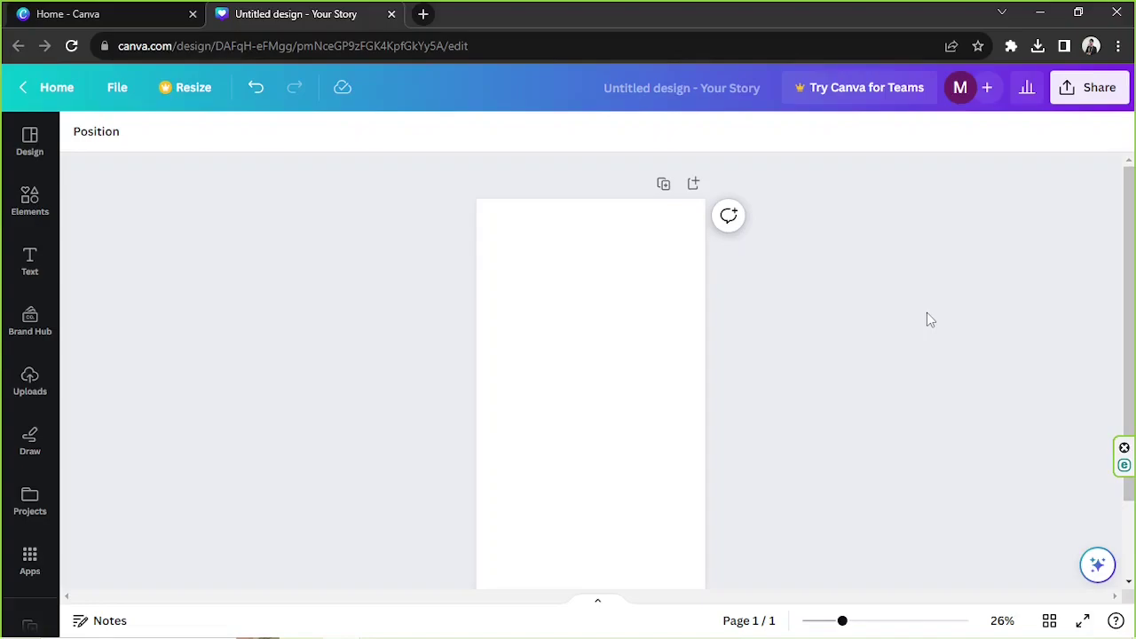
- Select the blank story page and open the Videos section of the Uploads library
click(603, 413)
drag(1134, 242, 1134, 254)
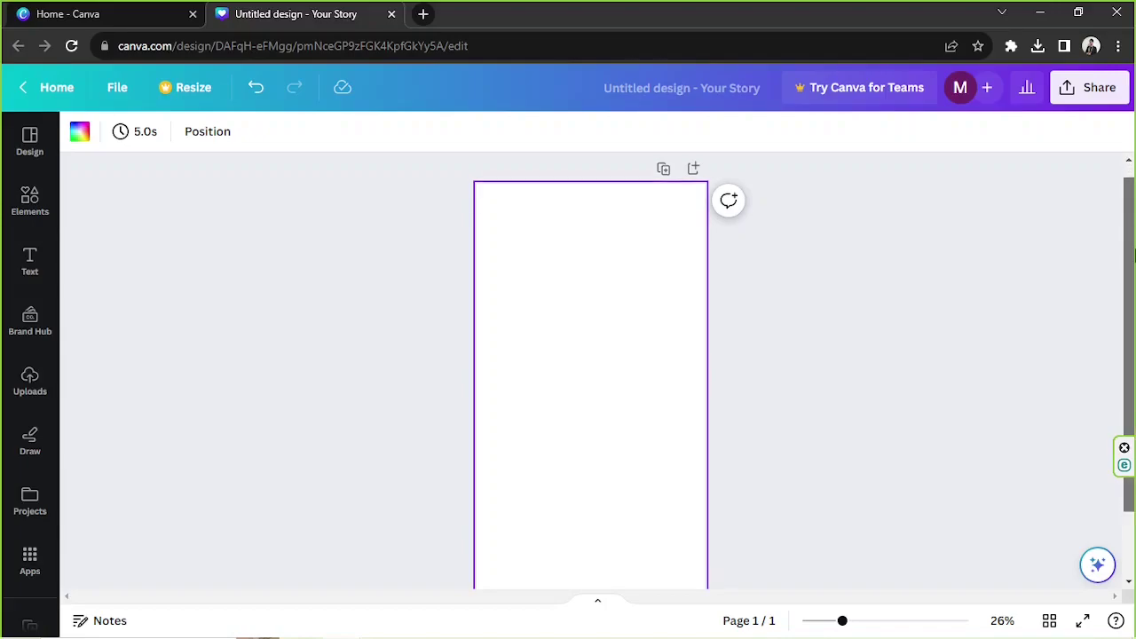
click(30, 381)
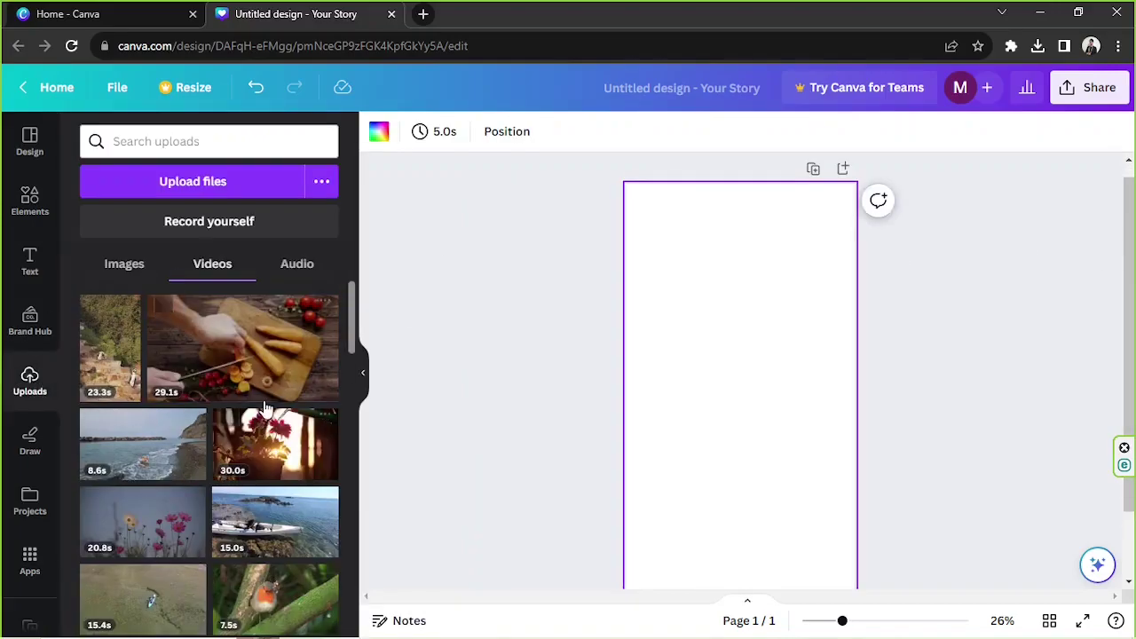
scroll(264, 404, down, 5)
scroll(231, 408, up, 5)
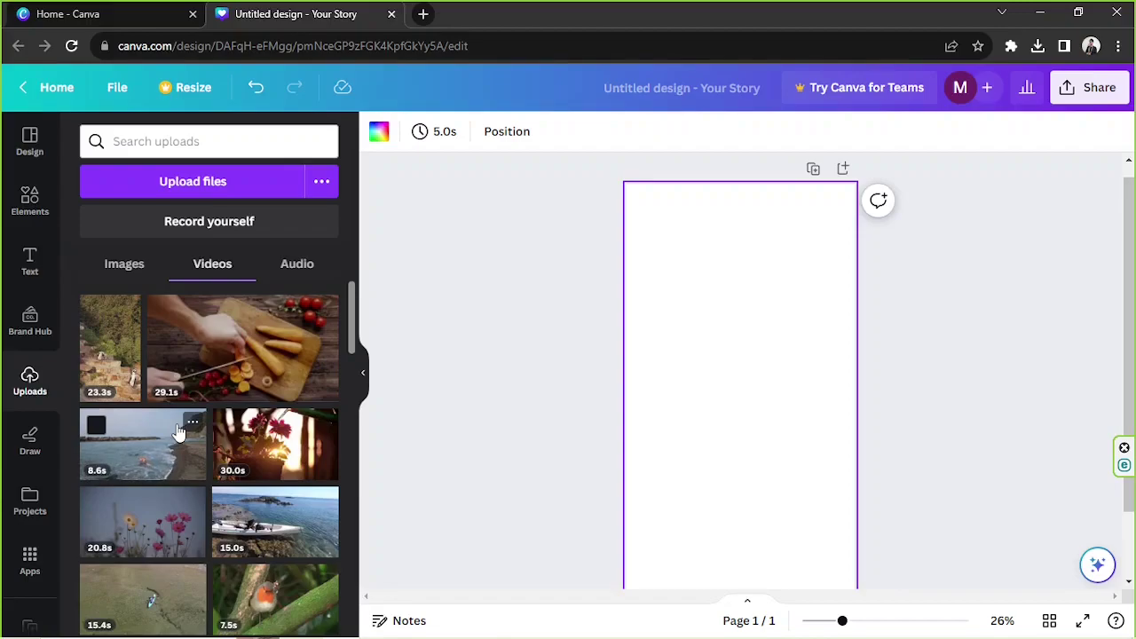
click(215, 189)
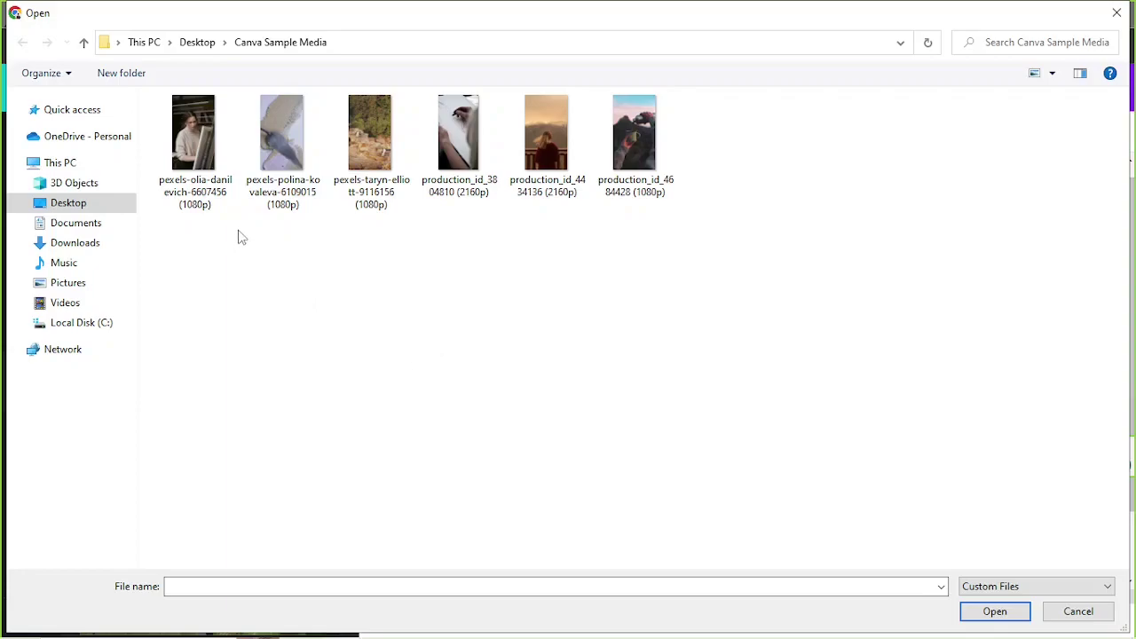
click(292, 152)
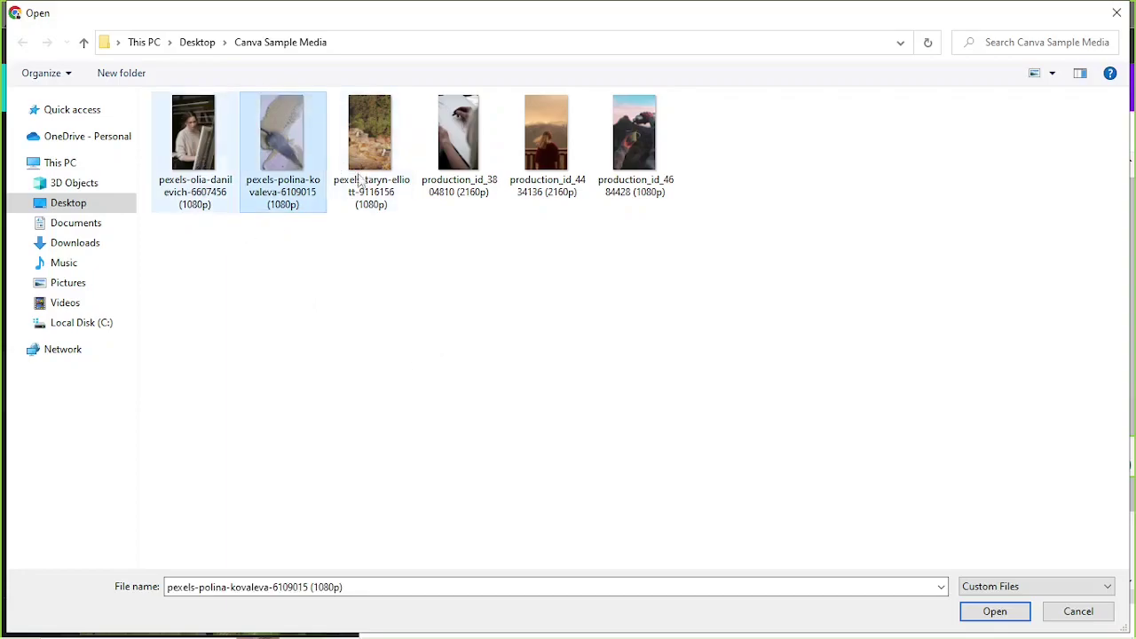
click(559, 182)
click(633, 142)
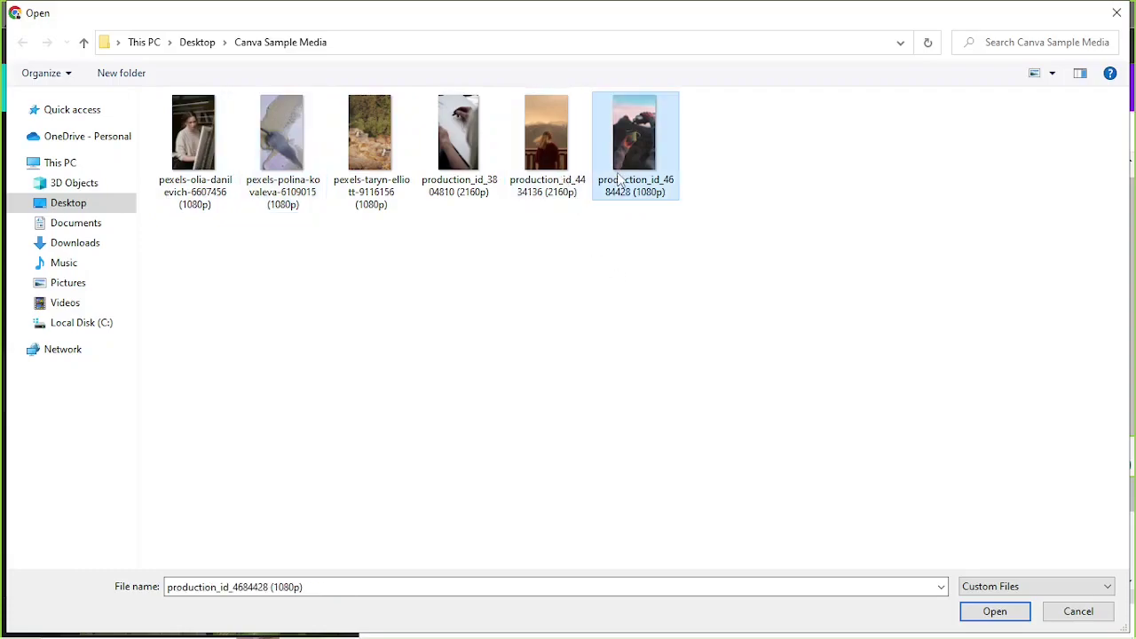
ctrl+click(545, 142)
click(997, 607)
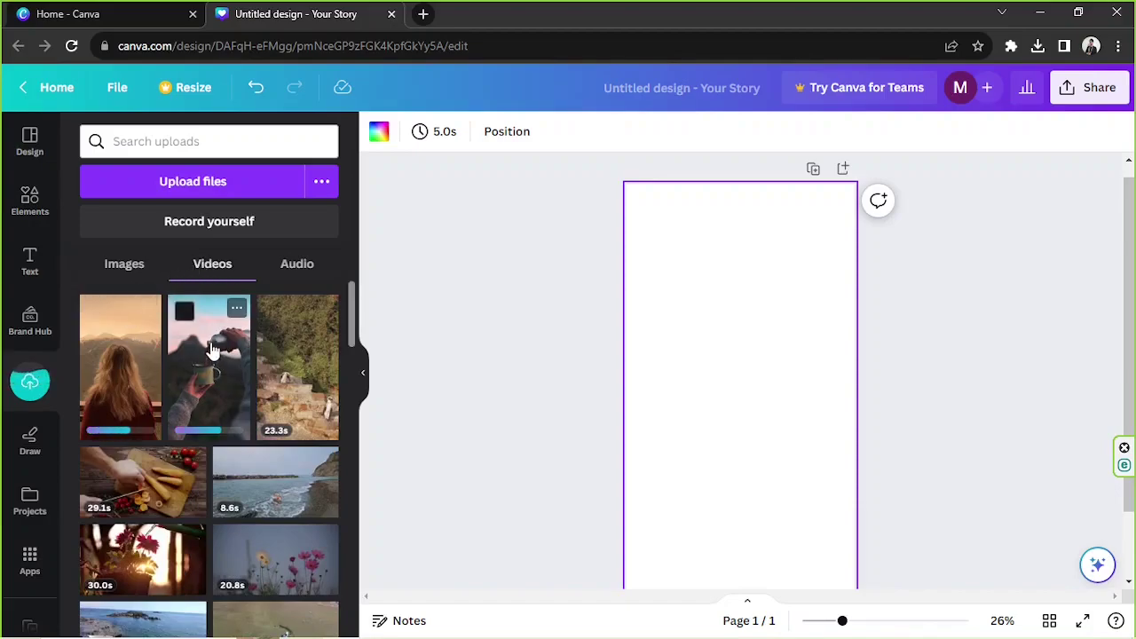
- Add the coffee-pouring video to the page and set it as the background
click(211, 349)
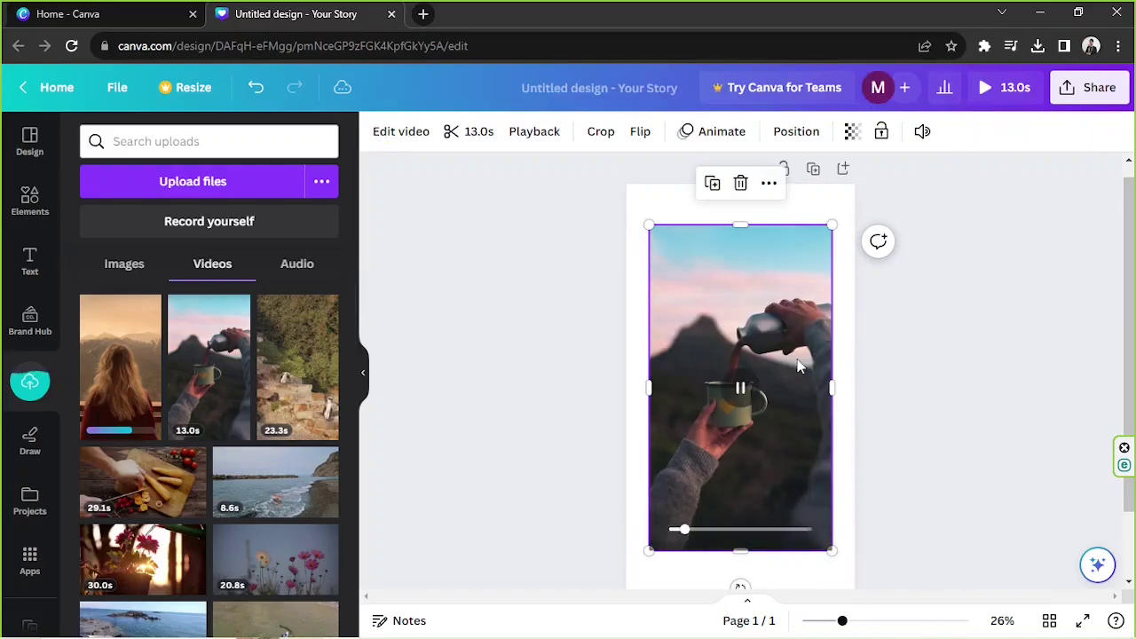
scroll(773, 312, down, 1)
scroll(773, 312, up, 1)
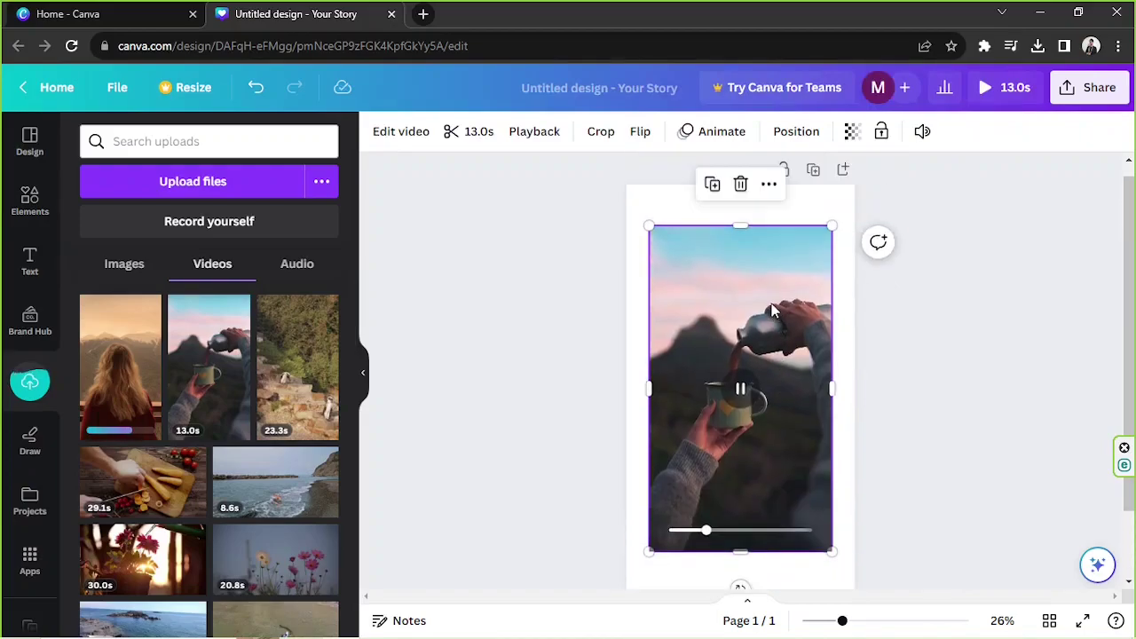
right_click(758, 283)
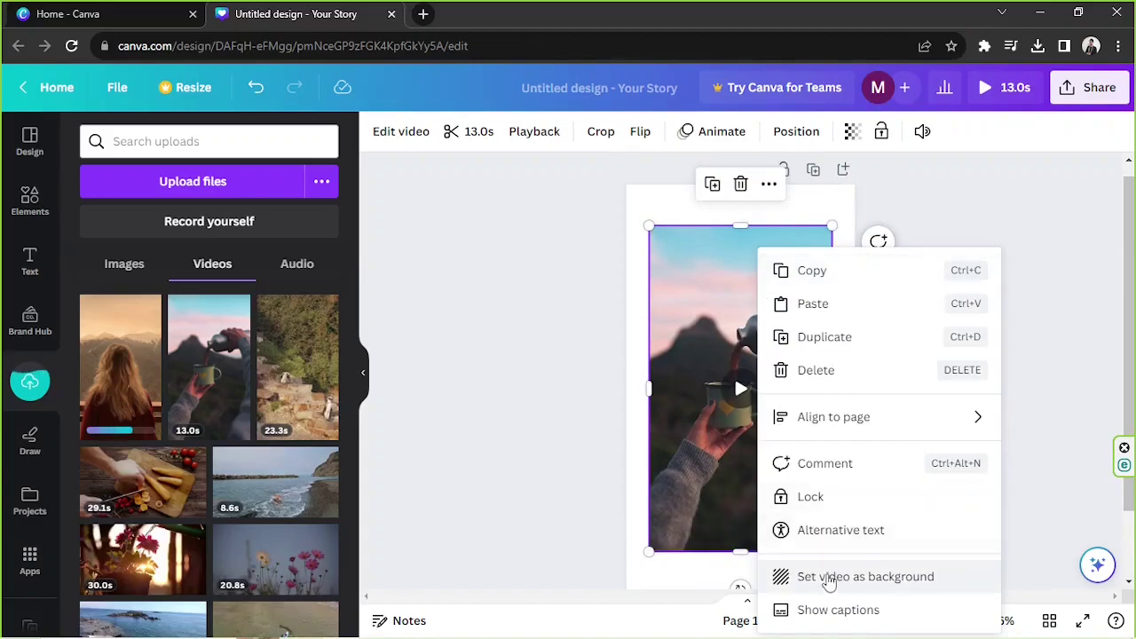
click(877, 576)
- Check the 13.0s background clip, deselect it, and collapse the uploads panel
click(782, 396)
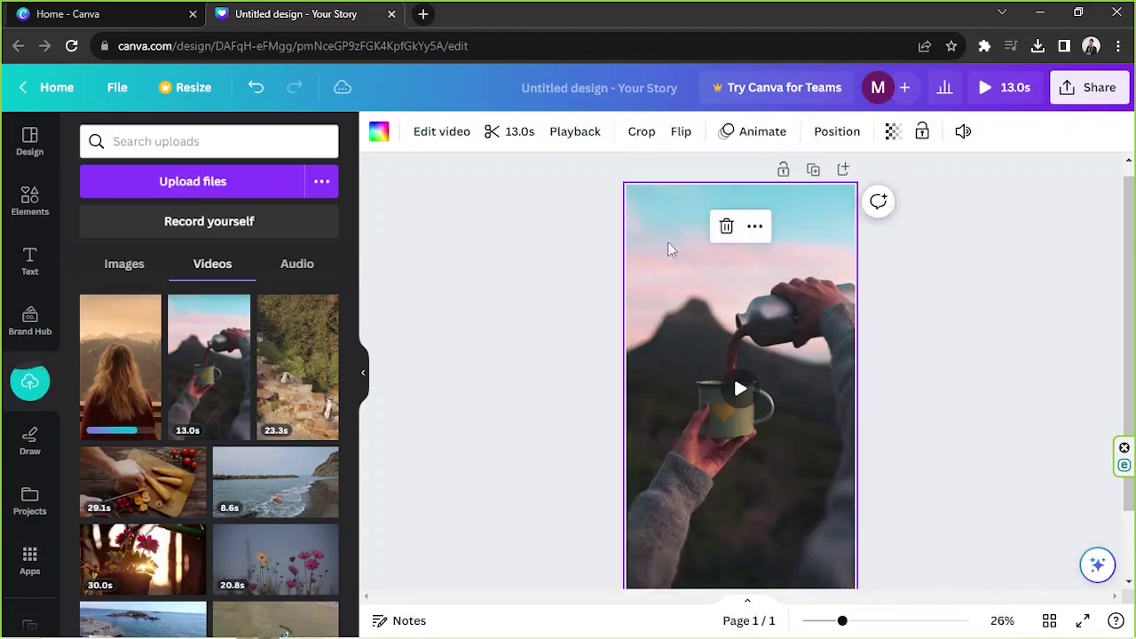
scroll(1132, 342, down, 2)
scroll(1133, 341, up, 2)
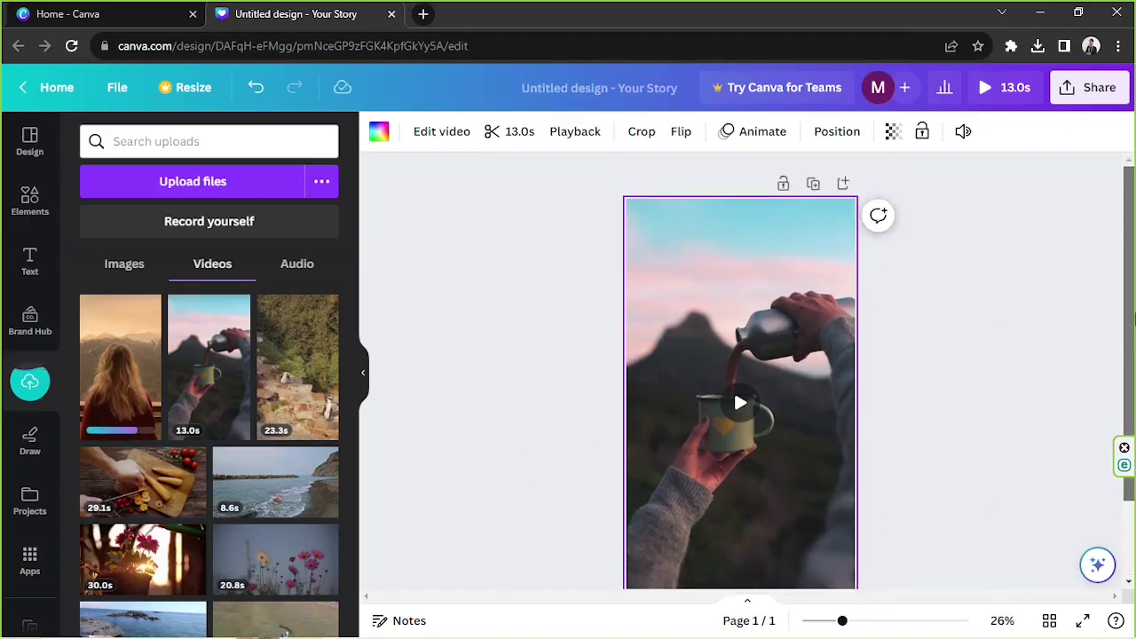
scroll(1133, 342, down, 2)
scroll(1133, 342, up, 2)
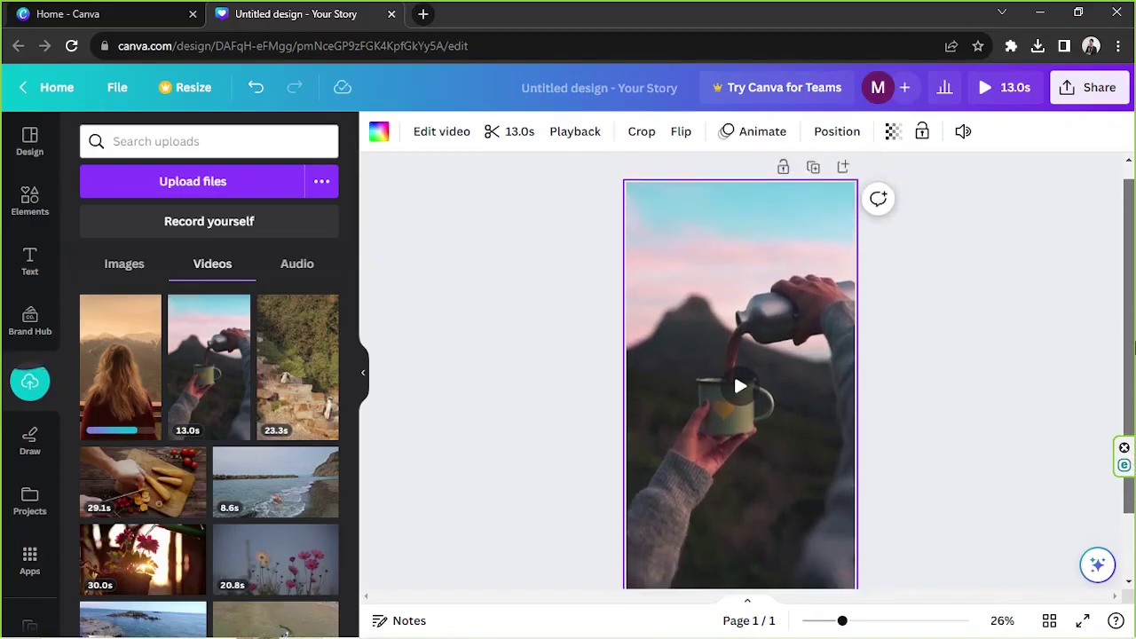
click(450, 351)
click(365, 364)
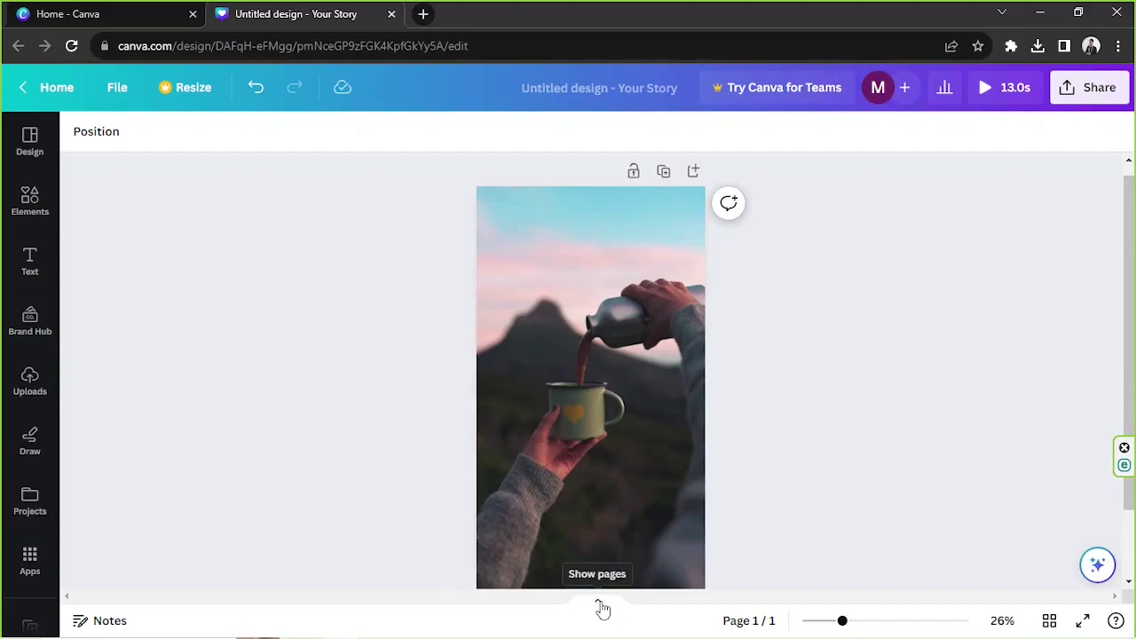
- Reveal the page thumbnail strip below the coffee story page
click(602, 609)
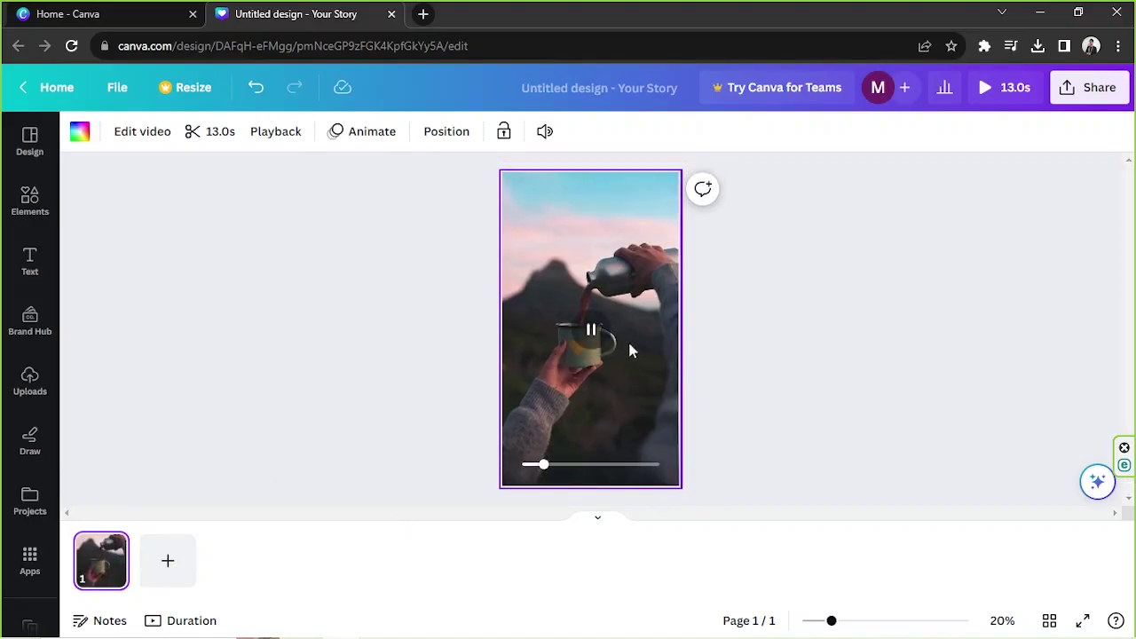
- Deselect the video and search the Elements library for 'pop'
click(353, 312)
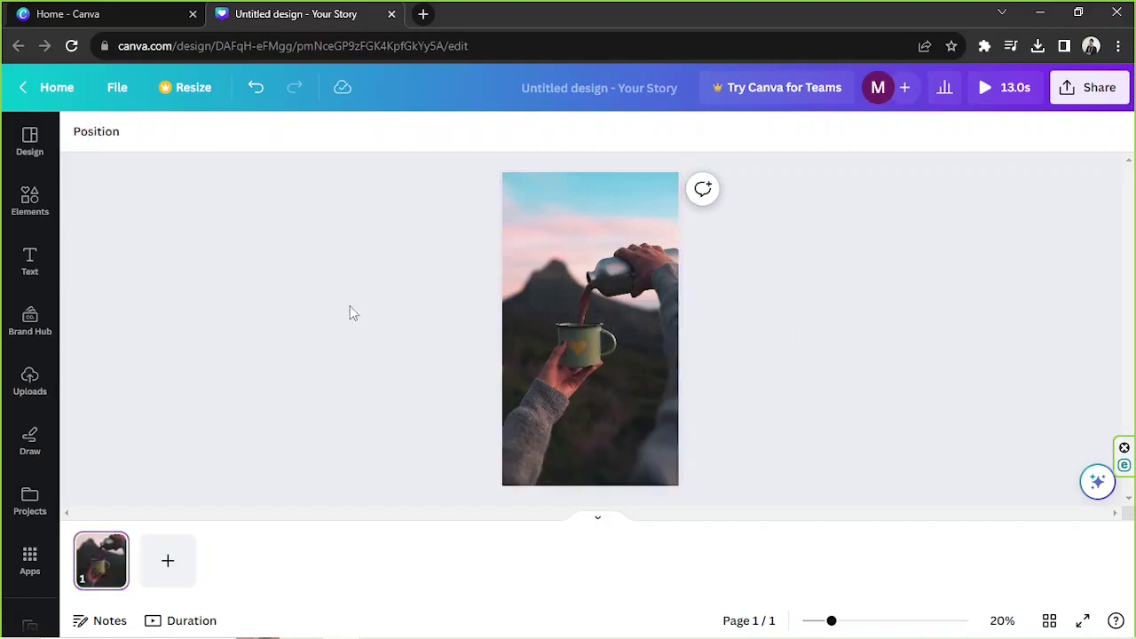
click(27, 206)
click(124, 141)
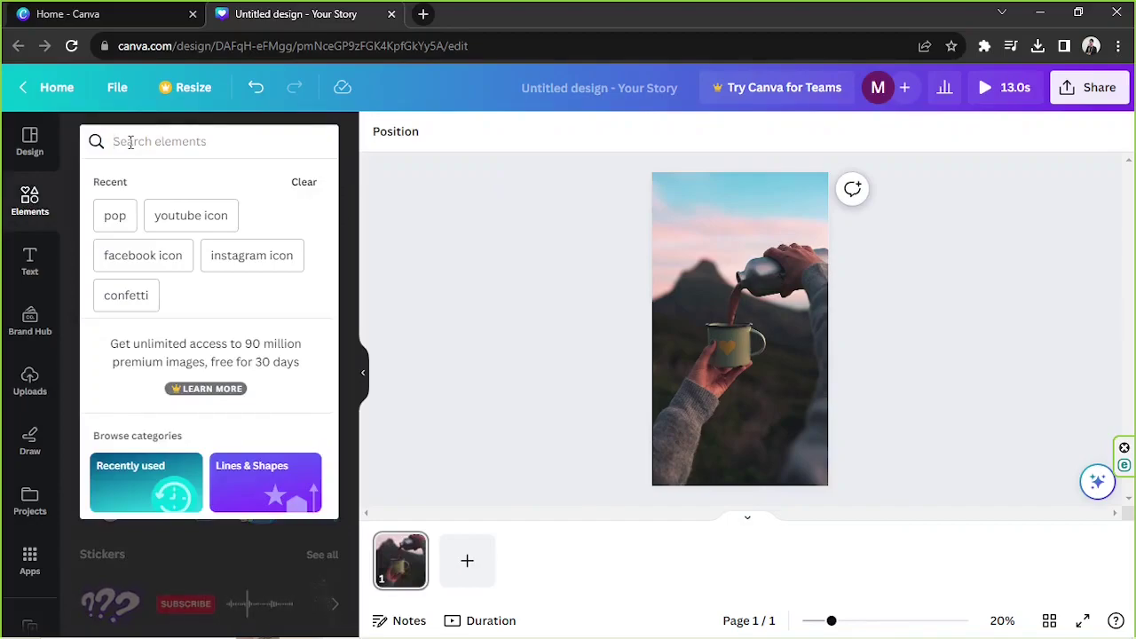
text(pop)
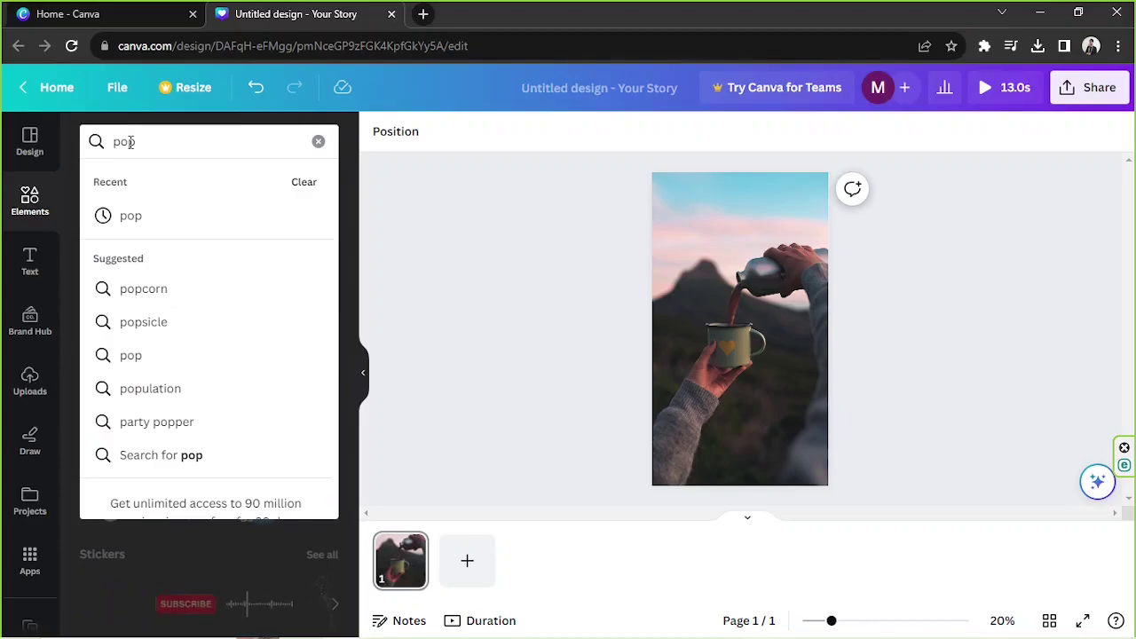
text(\)
key(BackSpace)
key(Return)
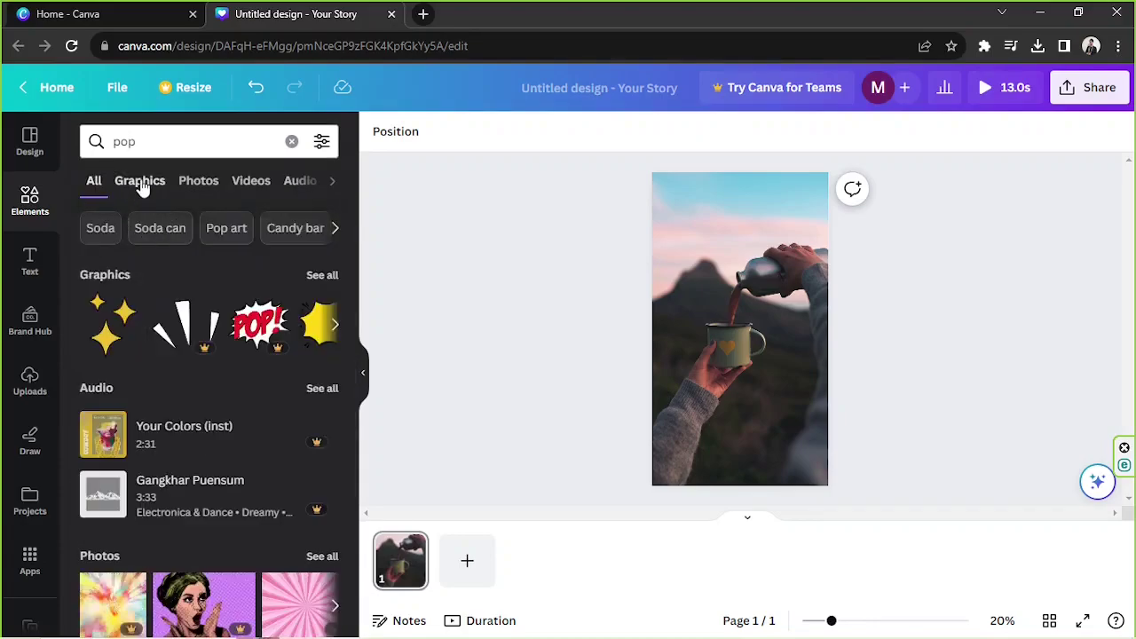
- Restrict the 'pop' results to Graphics with the Animated filter applied
click(145, 183)
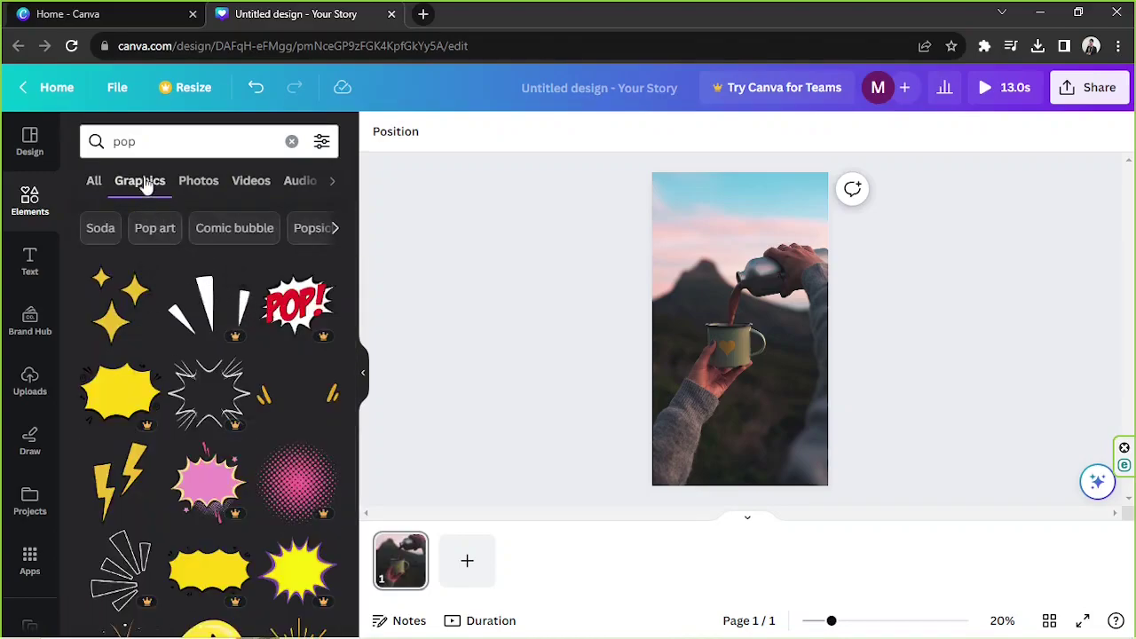
scroll(217, 291, down, 2)
scroll(217, 291, down, 5)
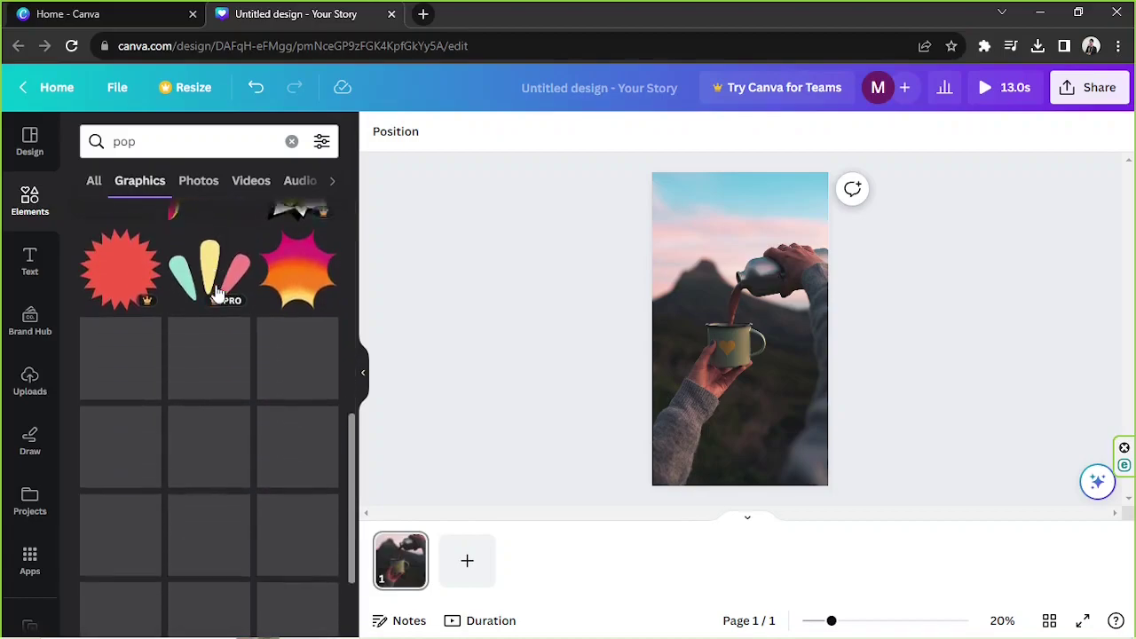
scroll(217, 292, down, 2)
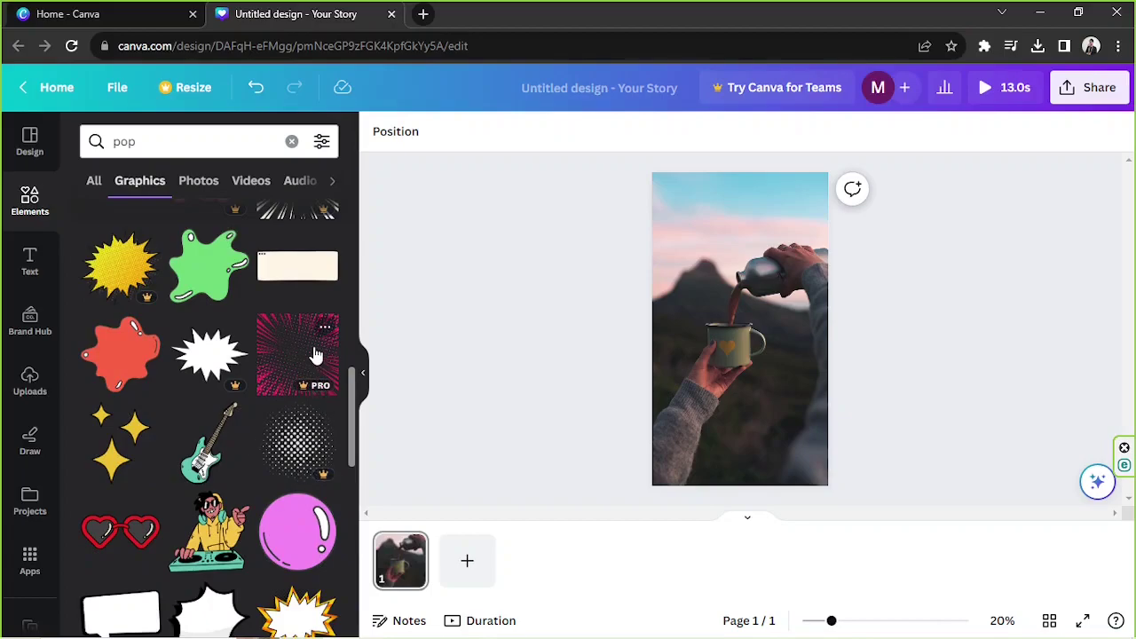
scroll(302, 302, up, 5)
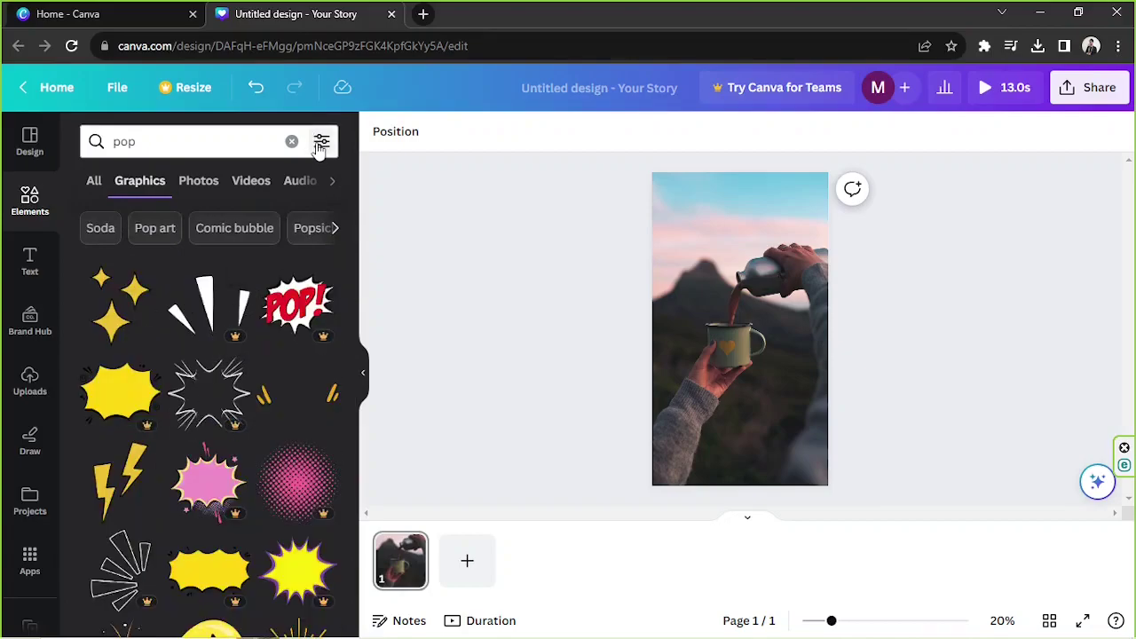
click(320, 146)
scroll(284, 272, down, 3)
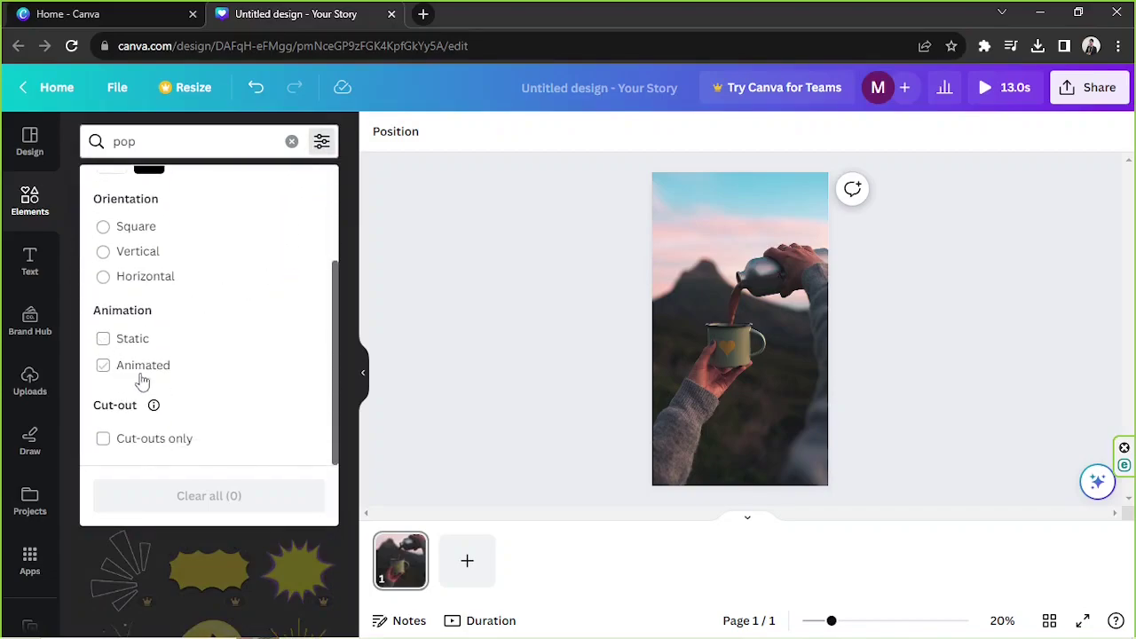
click(142, 373)
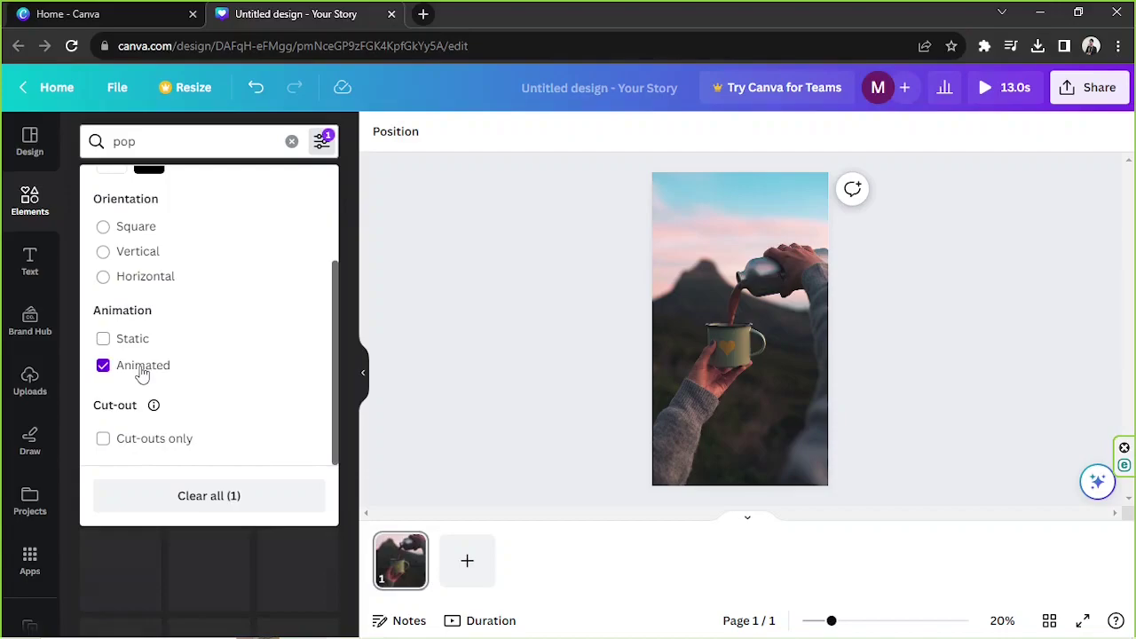
click(322, 141)
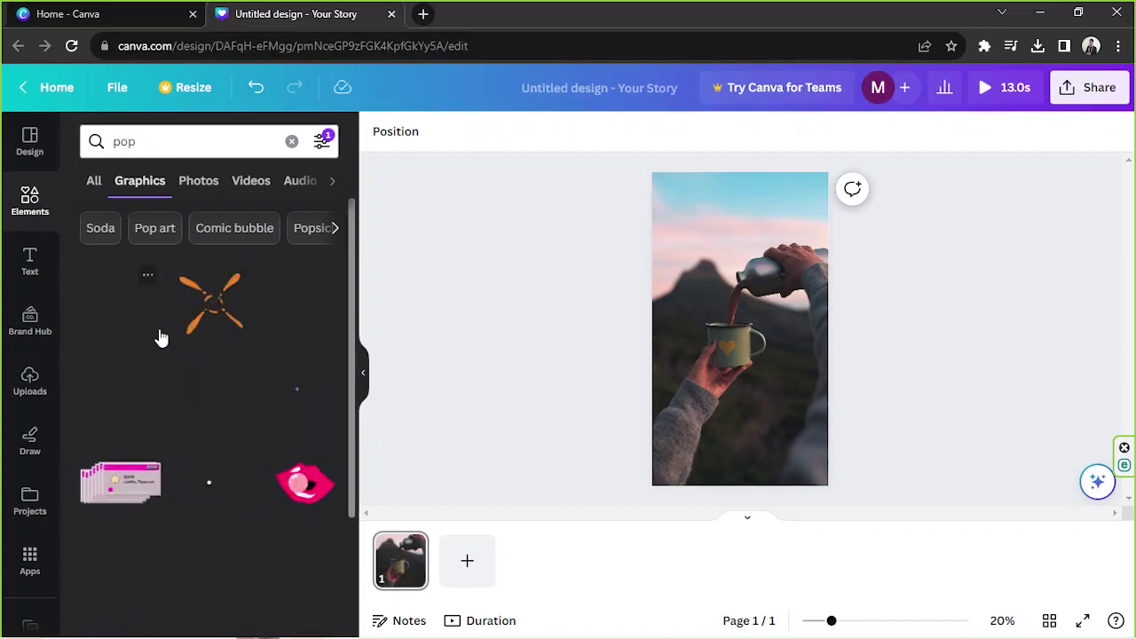
- Add the starburst graphic, enlarge it, and centre it over the mug
scroll(160, 337, down, 2)
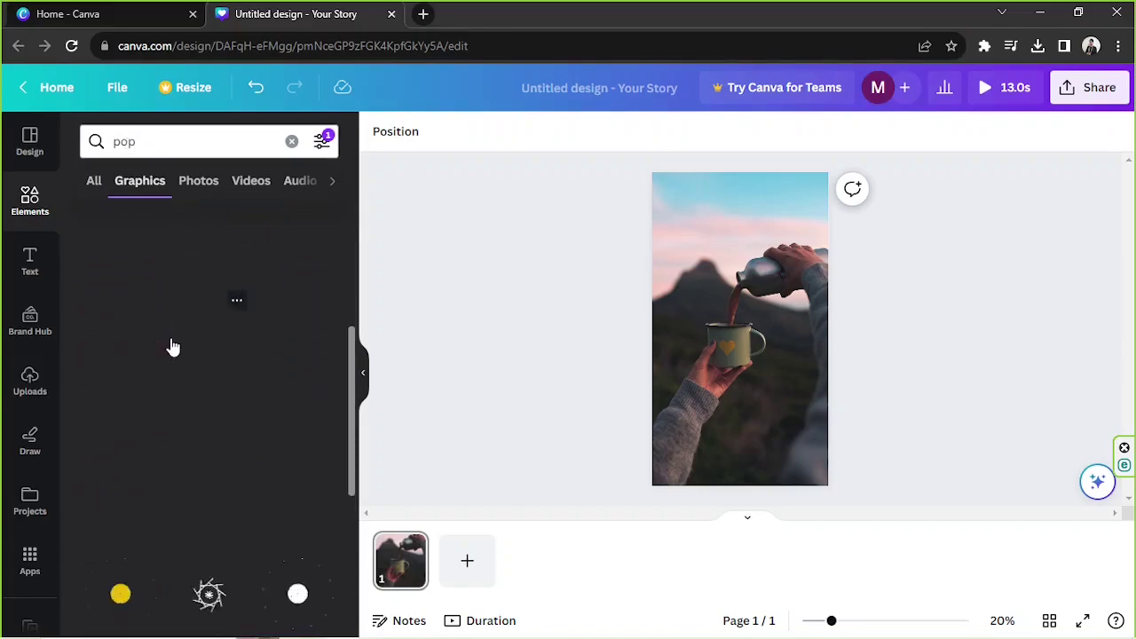
scroll(173, 346, down, 2)
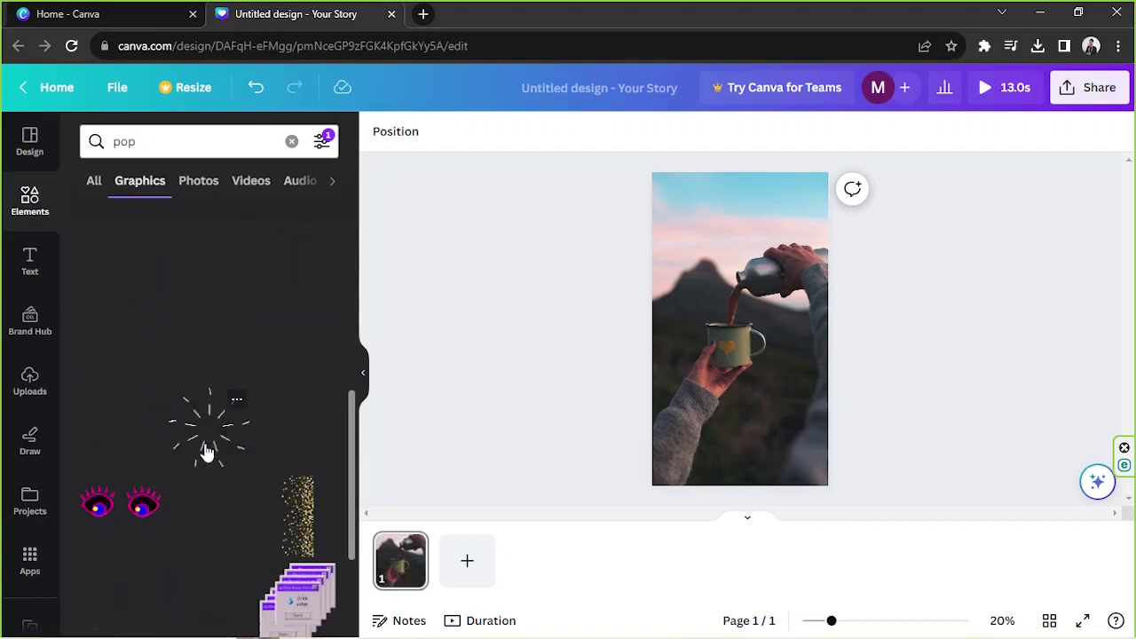
click(206, 453)
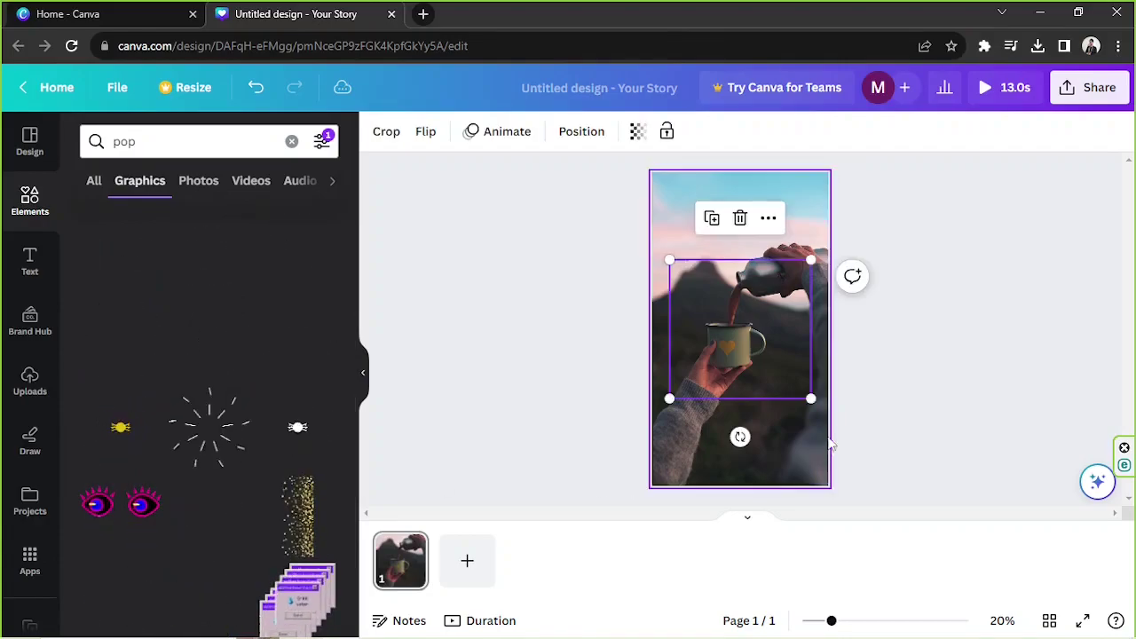
drag(815, 402, 873, 459)
drag(749, 389, 720, 361)
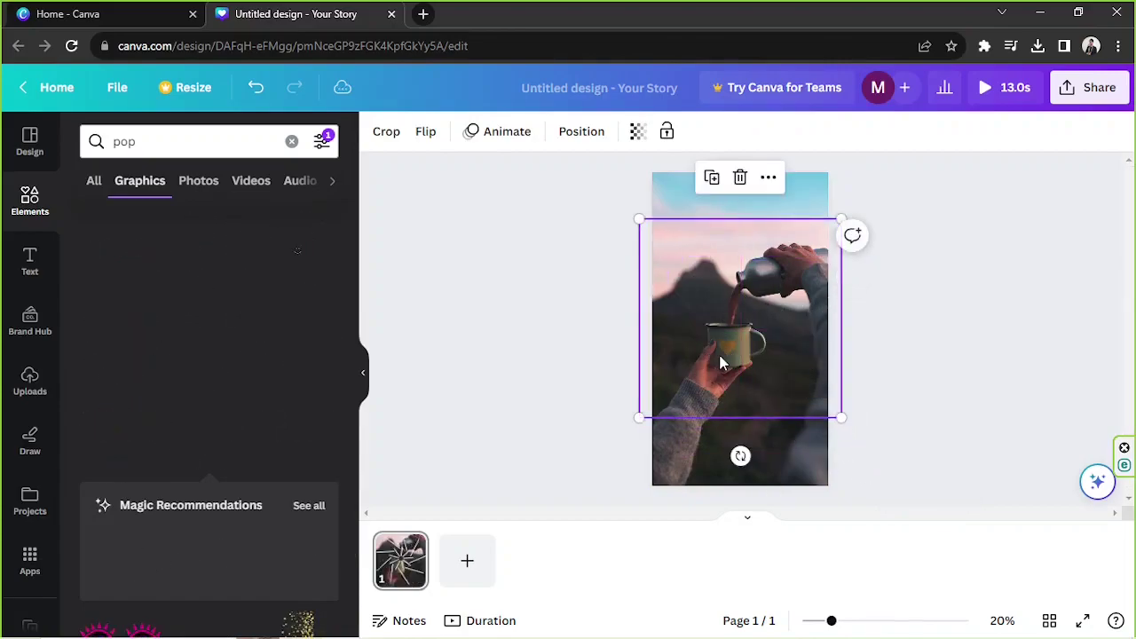
click(736, 190)
click(429, 348)
- Browse further through the animated 'pop' graphics results
scroll(269, 393, down, 2)
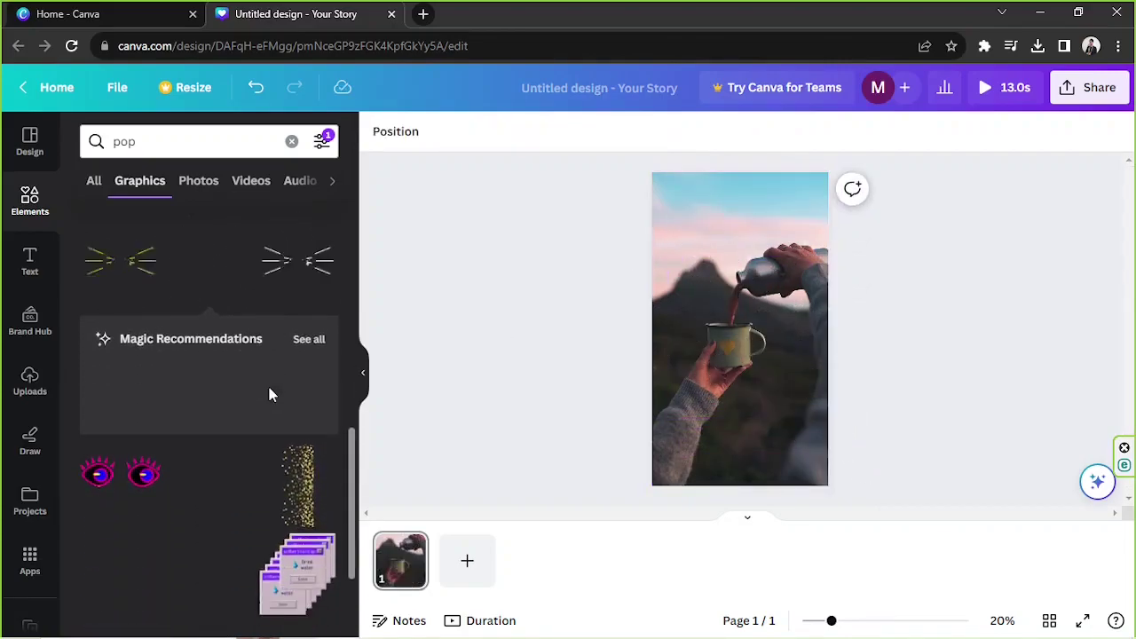
scroll(269, 393, down, 2)
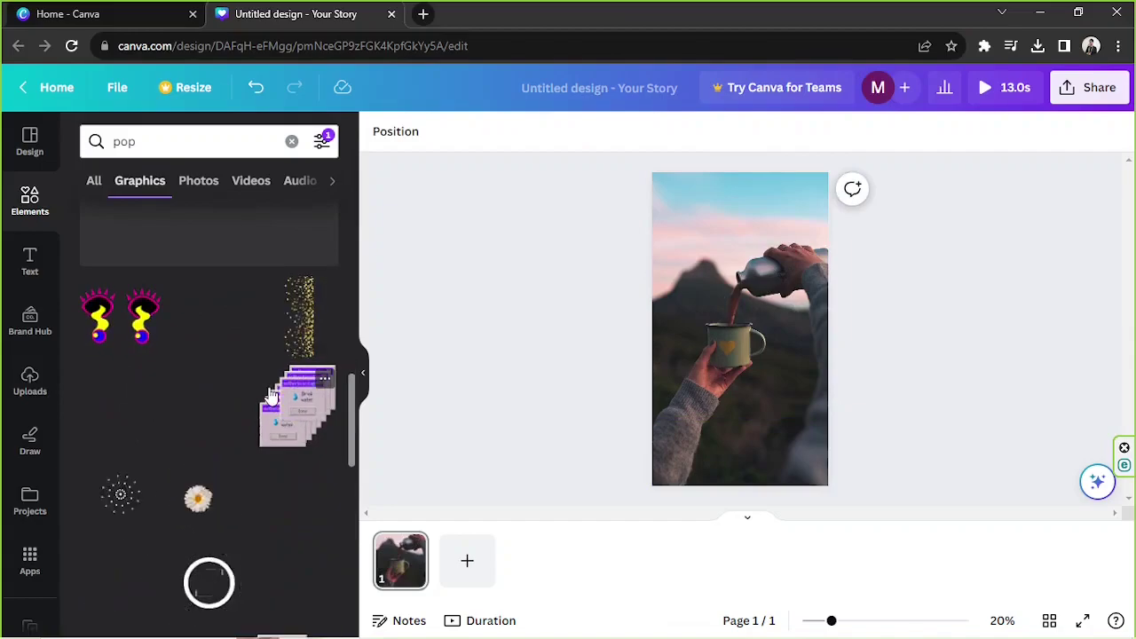
scroll(271, 394, down, 2)
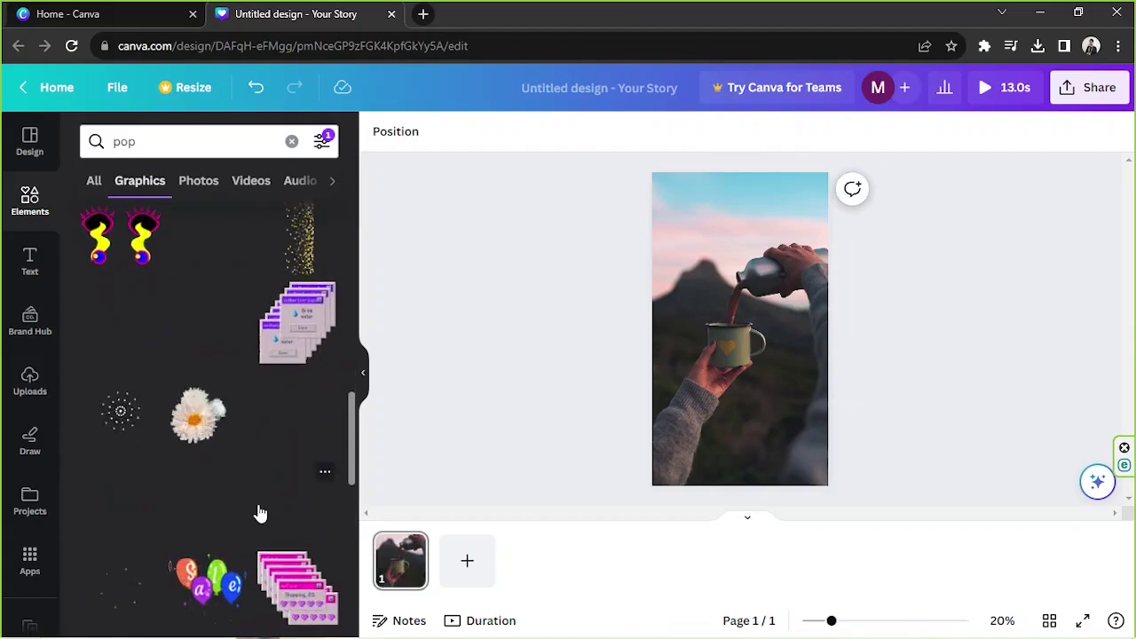
scroll(236, 495, down, 5)
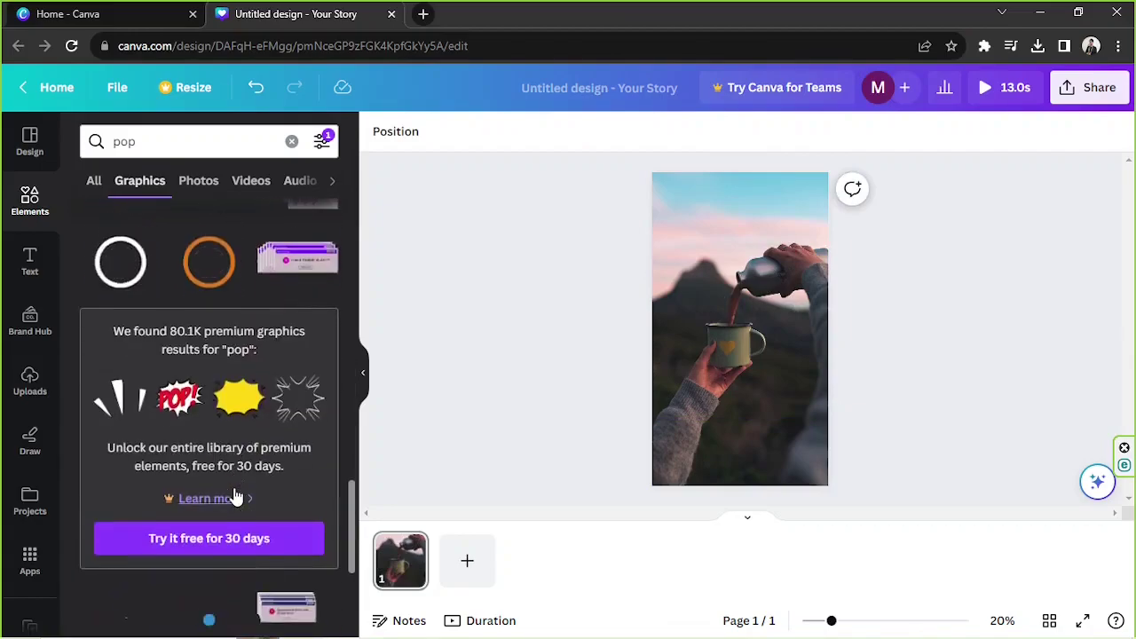
scroll(236, 495, down, 4)
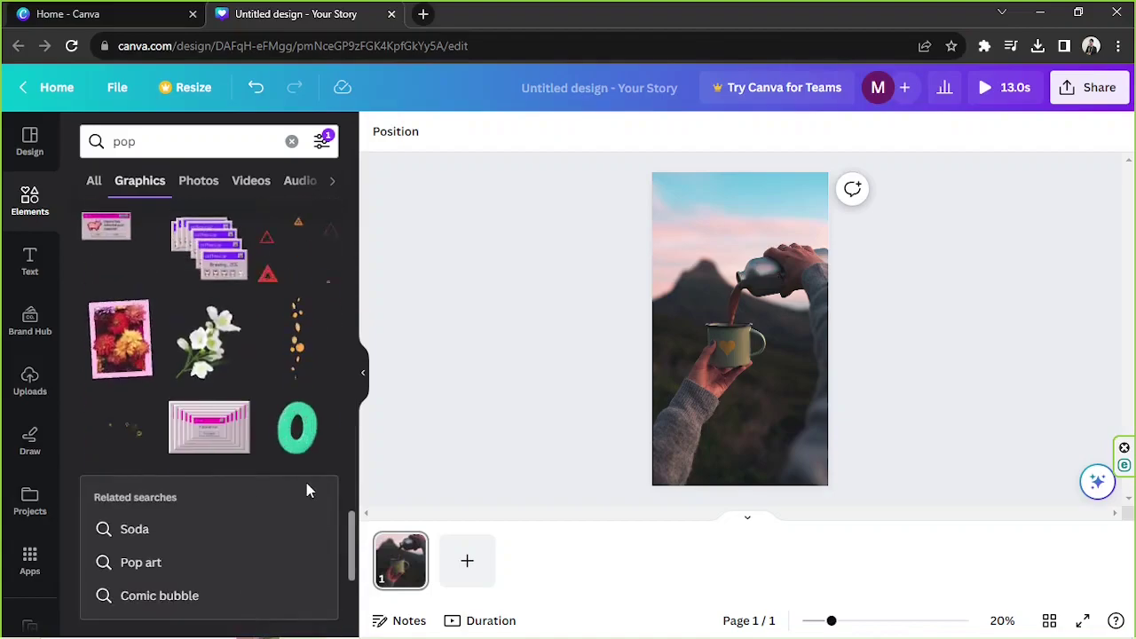
scroll(344, 522, up, 1)
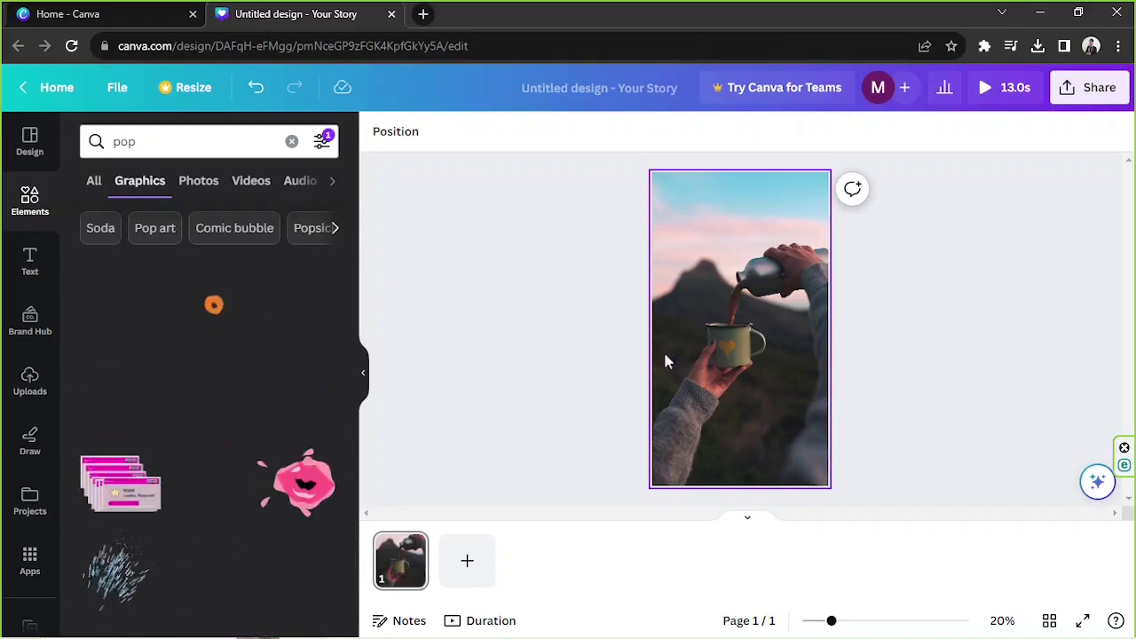
- Add a line-burst graphic over the mug, enlarge it, and tilt it to about 19°
click(289, 316)
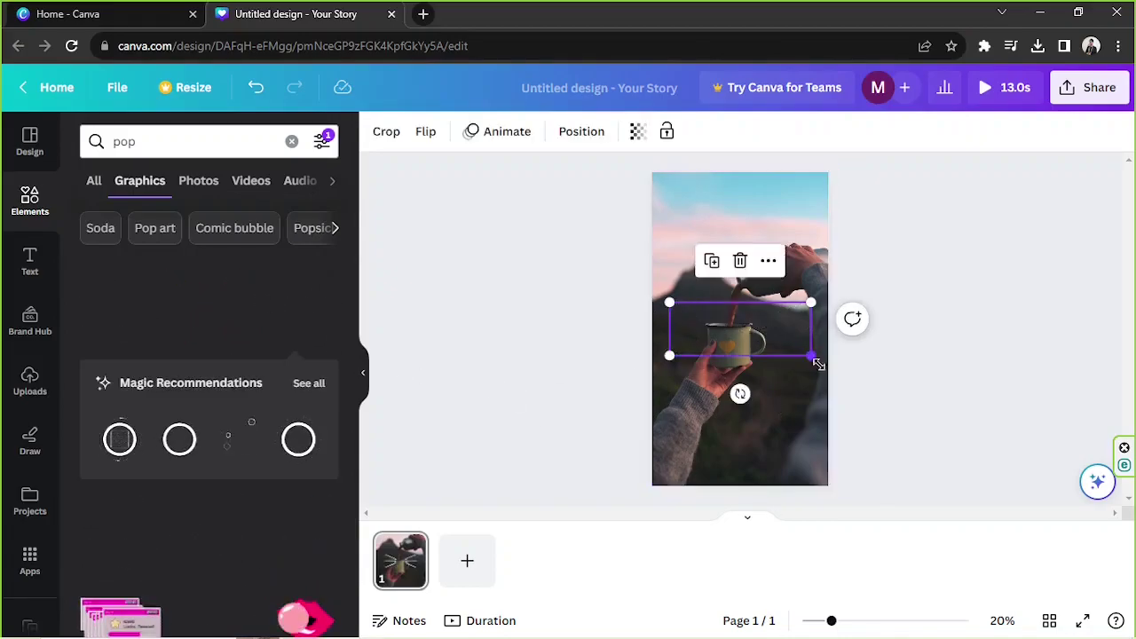
drag(809, 355, 871, 382)
drag(771, 416, 755, 362)
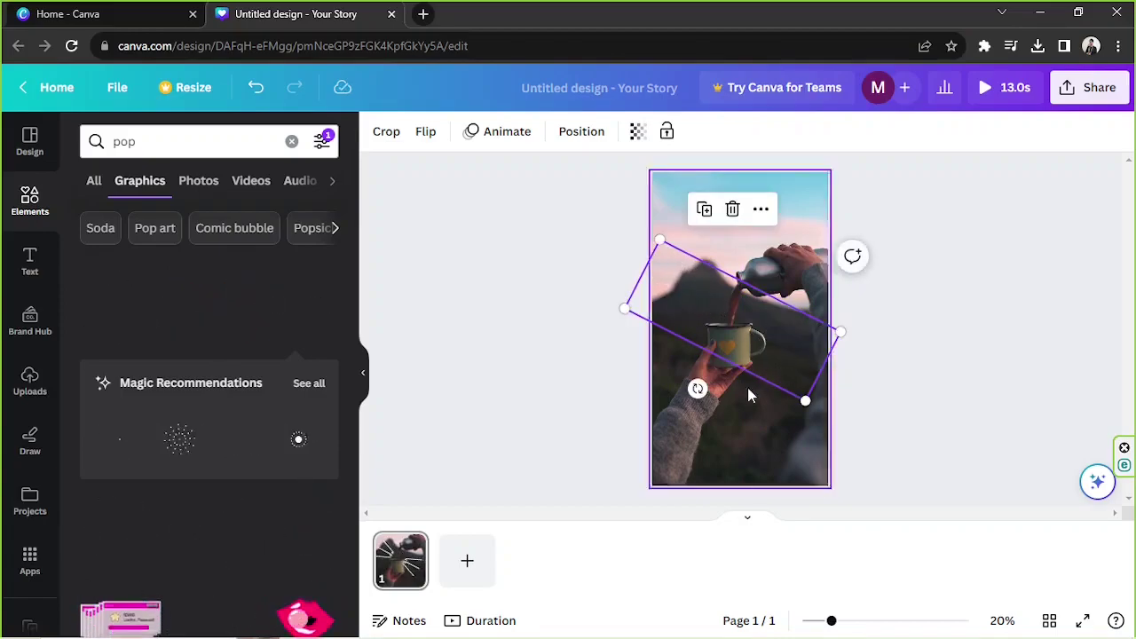
drag(697, 387, 717, 396)
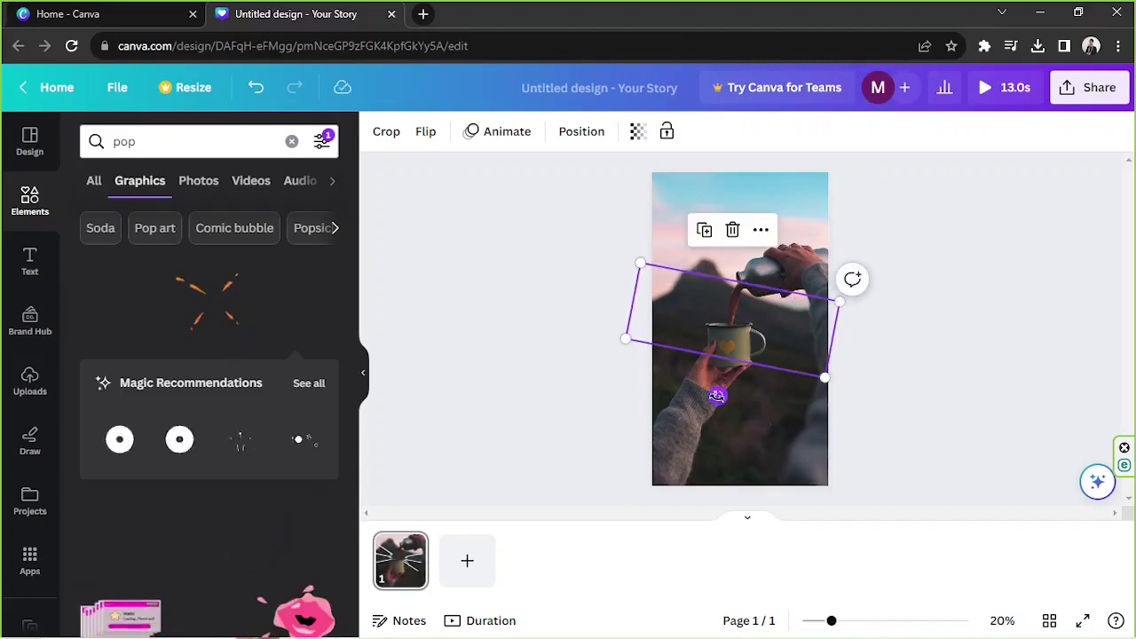
click(870, 371)
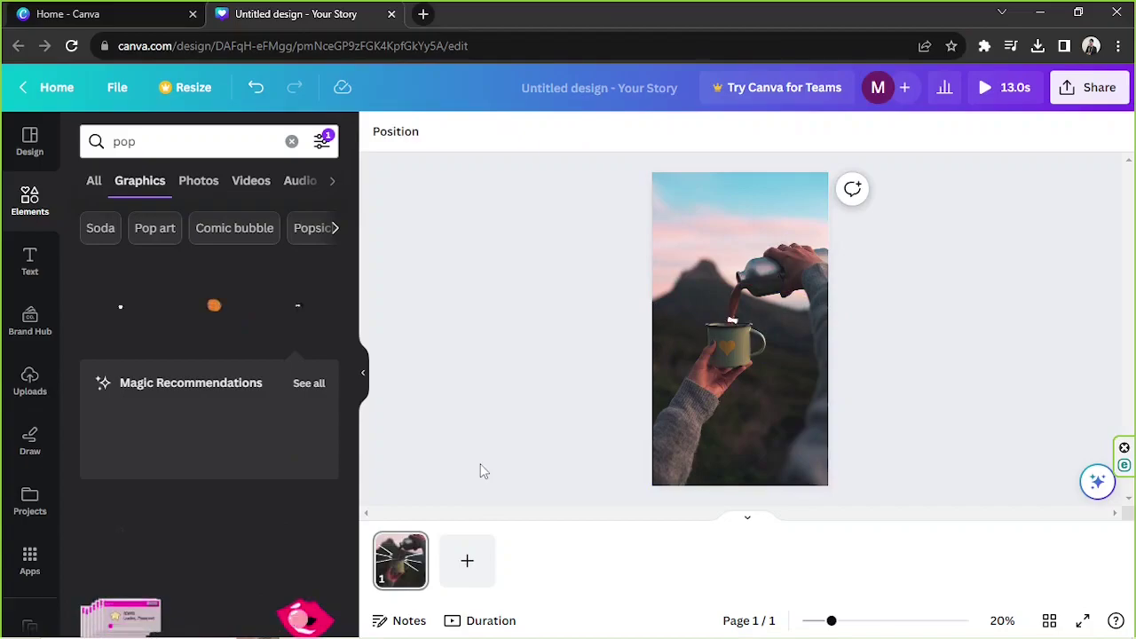
- Show the 13-second timeline, rewind the playhead to 0:00, and play the story preview
click(462, 621)
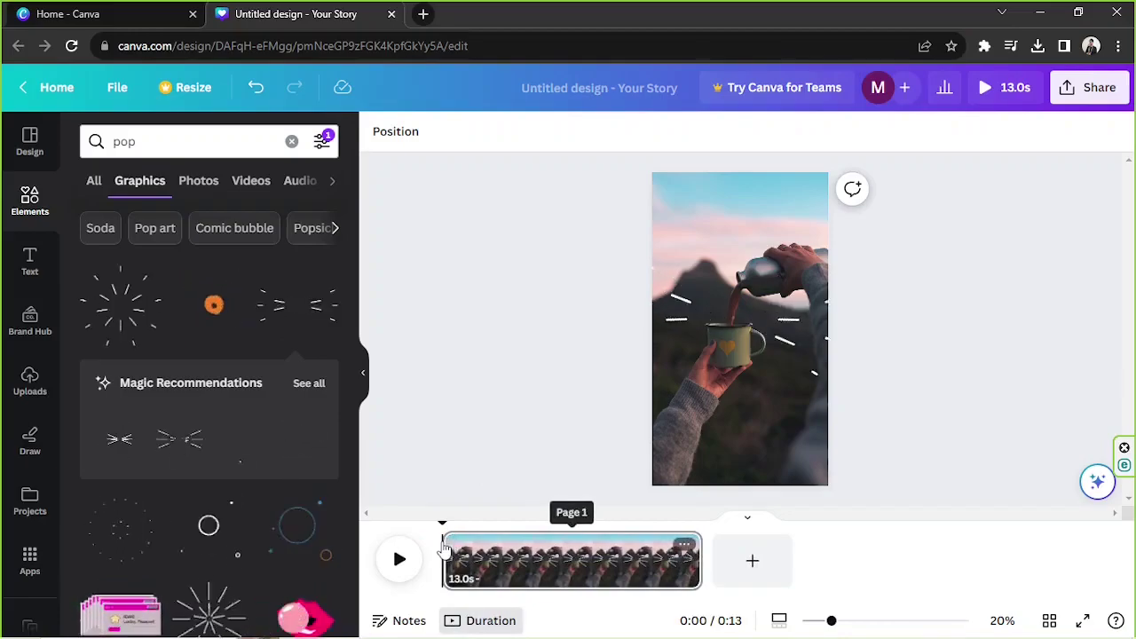
click(502, 572)
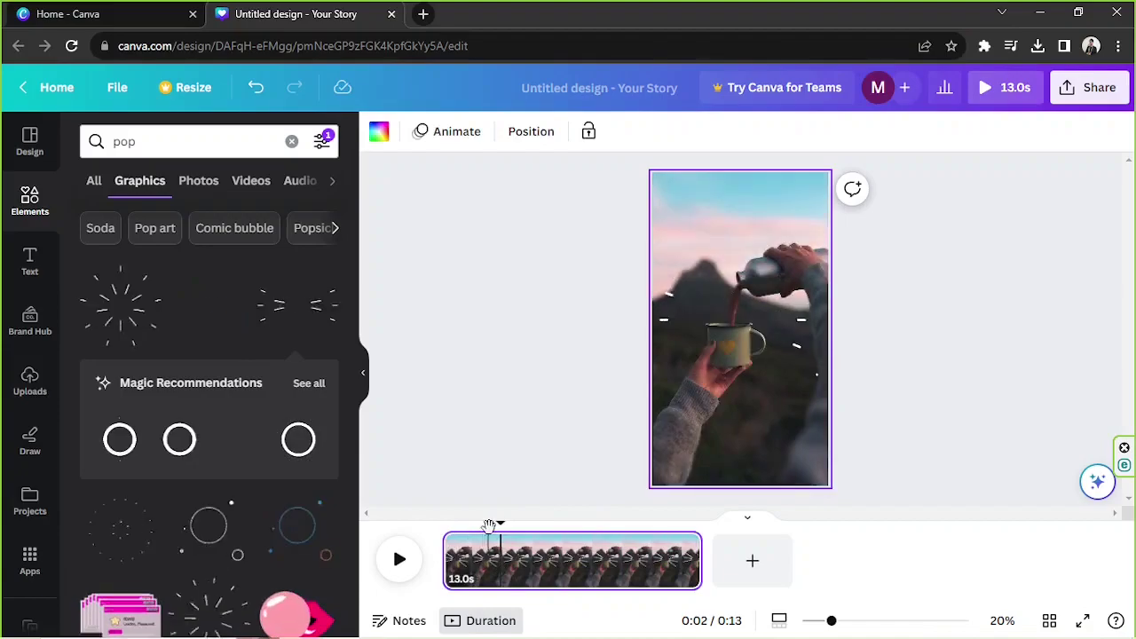
drag(497, 527, 368, 538)
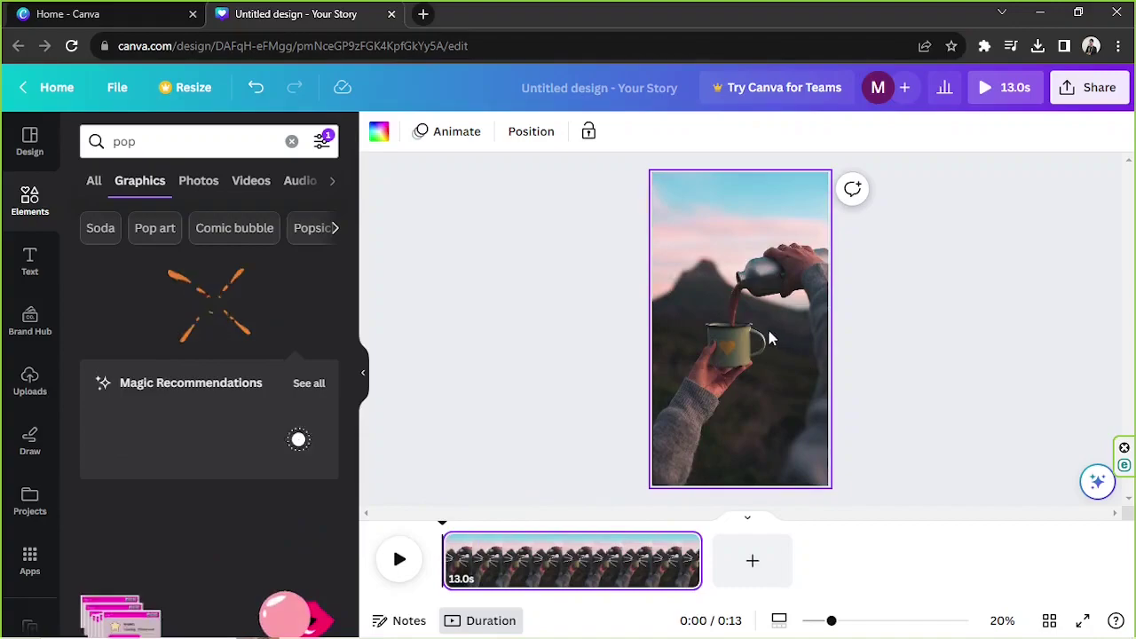
click(398, 560)
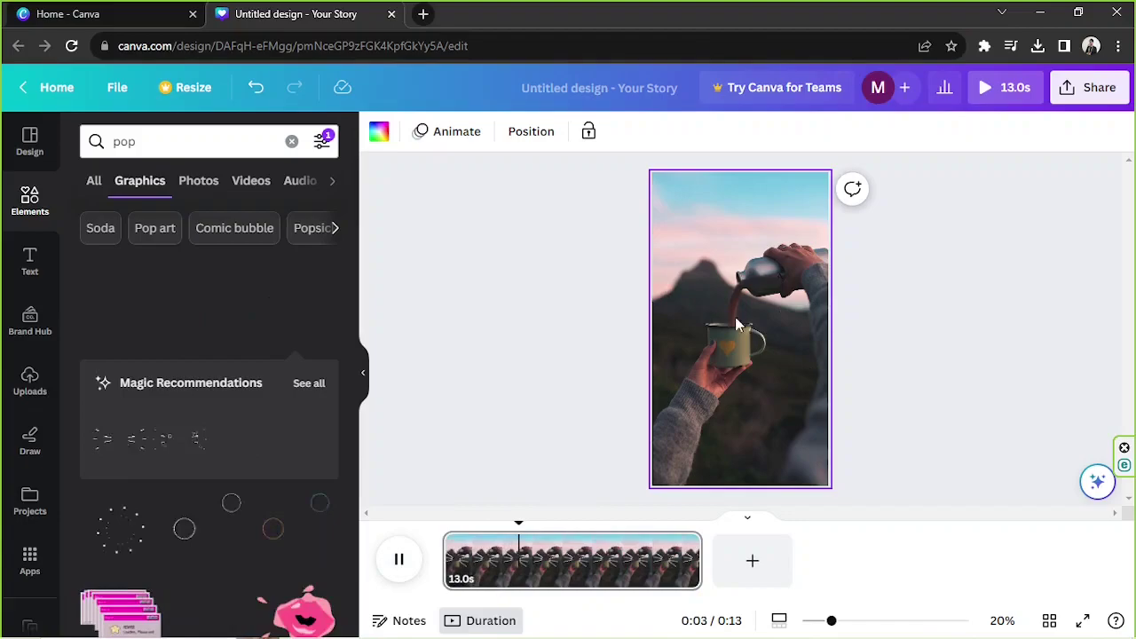
- Pause at about 5.7s and crop into the background video so the pour fills the page
click(400, 559)
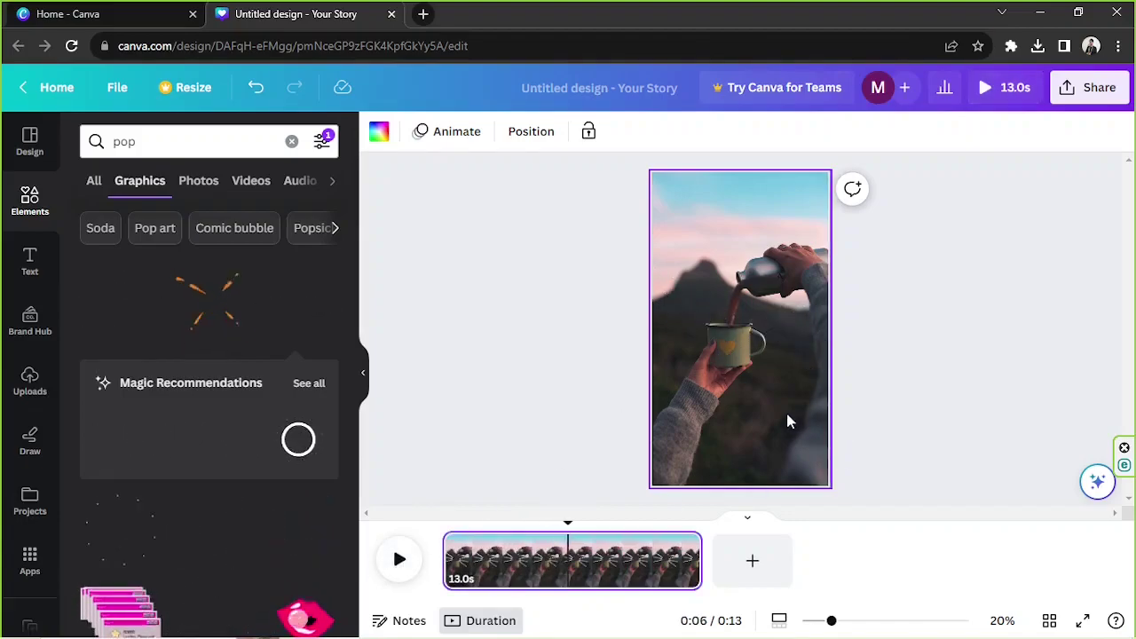
drag(568, 522, 557, 523)
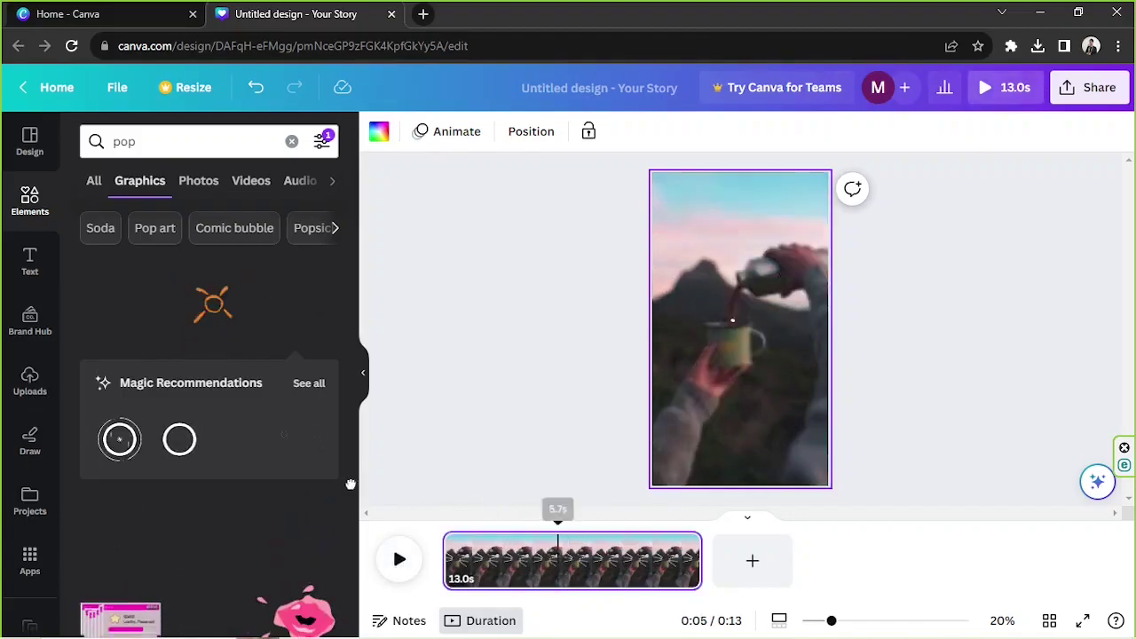
double_click(709, 404)
drag(829, 488, 928, 502)
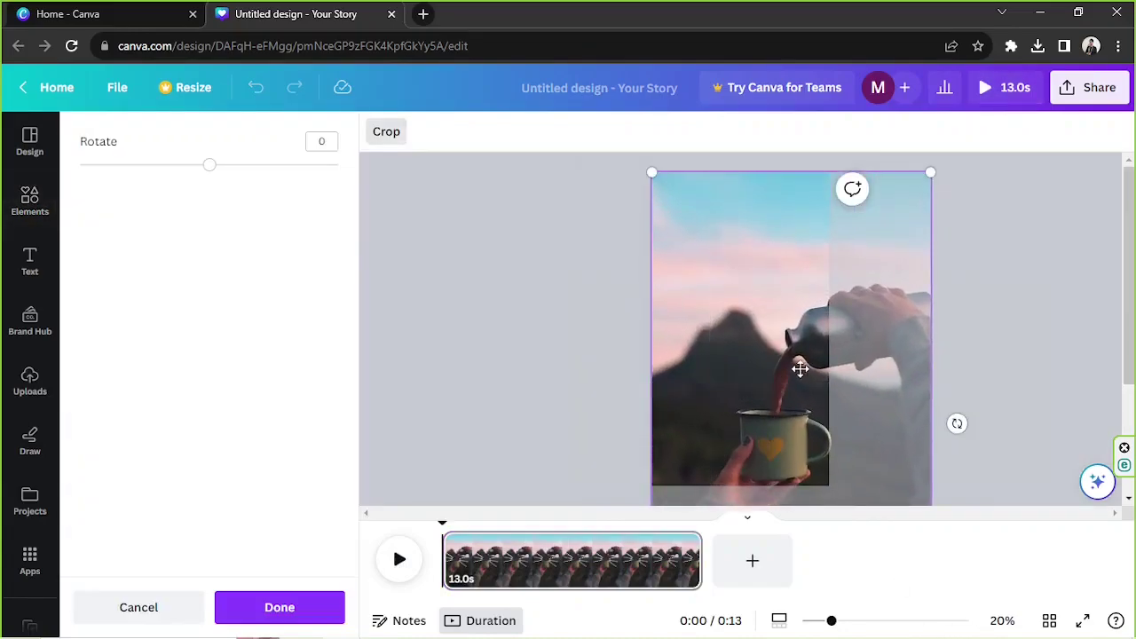
drag(798, 367, 721, 328)
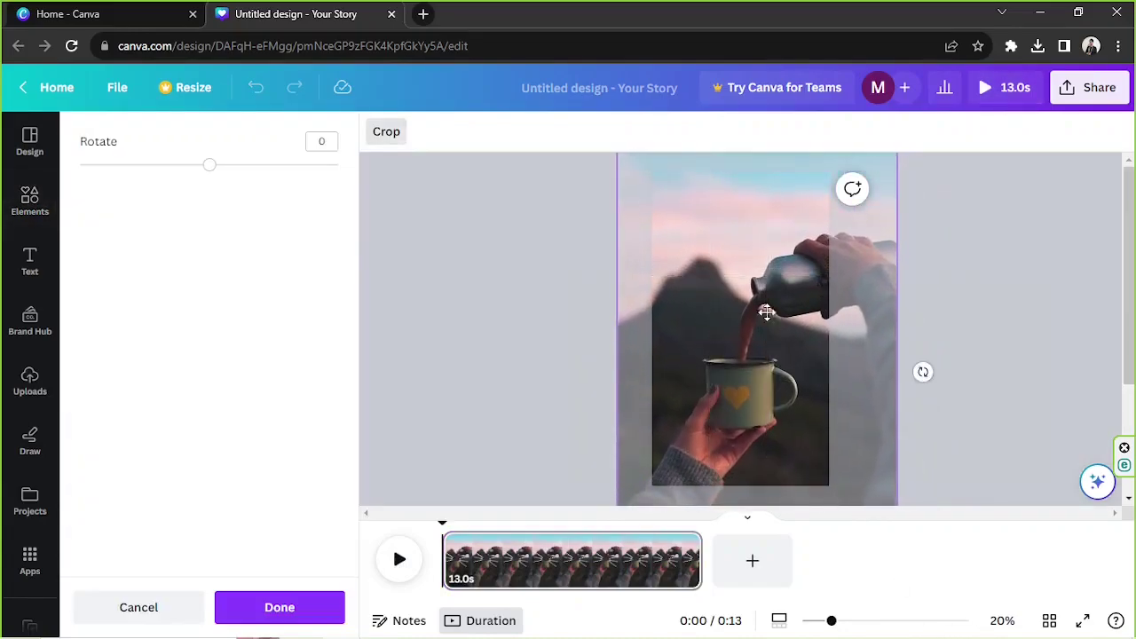
click(992, 355)
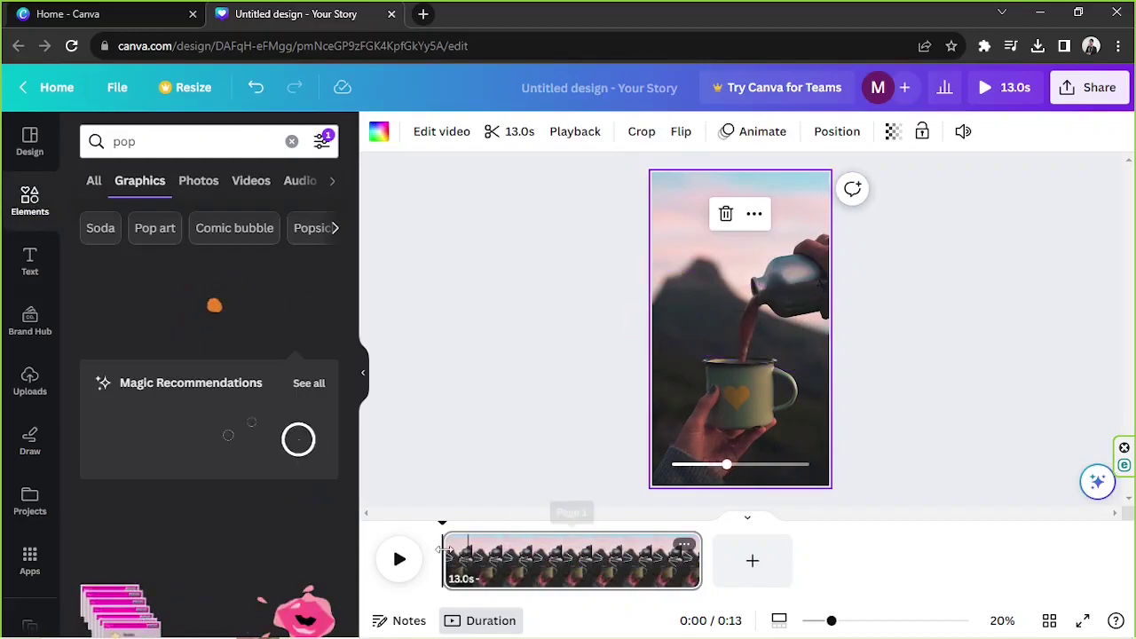
- Enlarge the tilted burst and move it over the coffee stream above the mug
click(784, 353)
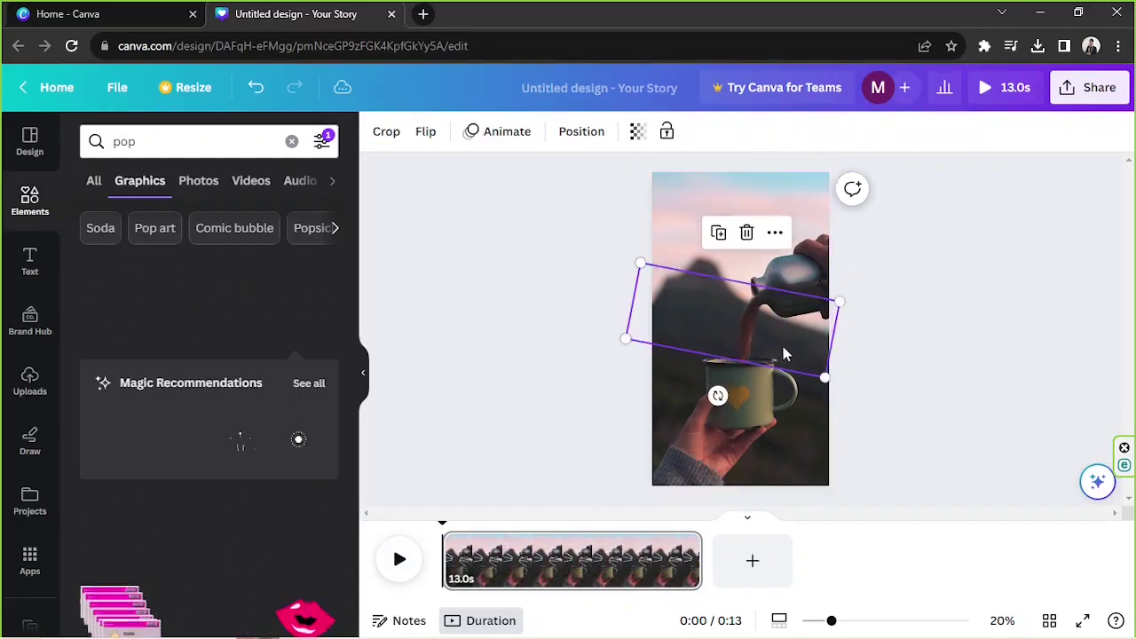
drag(824, 377, 950, 459)
drag(879, 401, 815, 379)
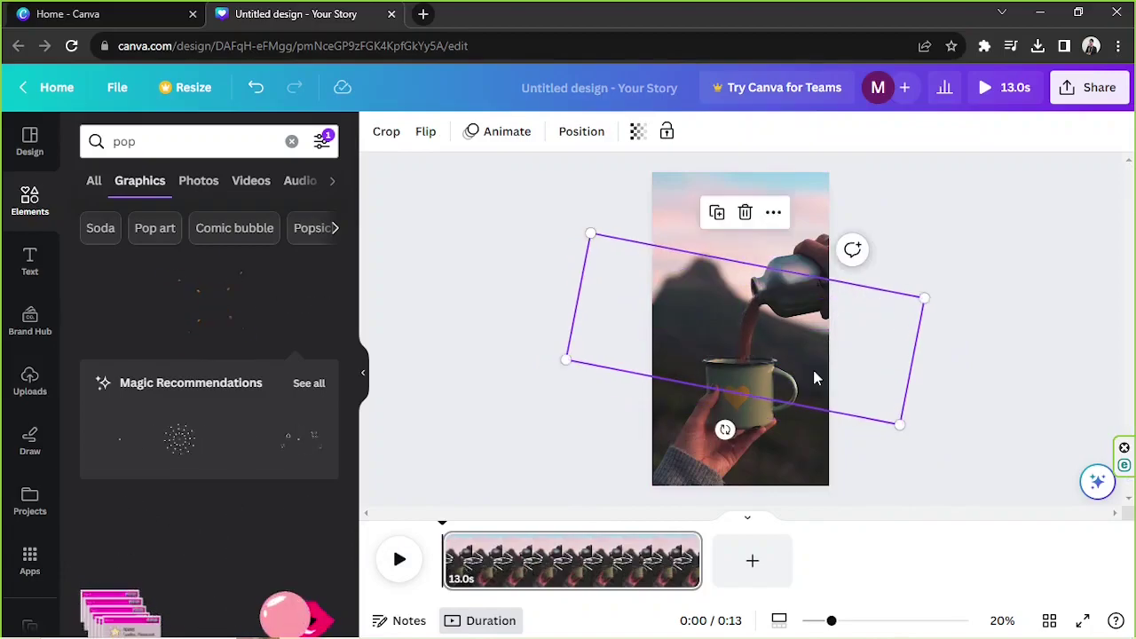
click(976, 346)
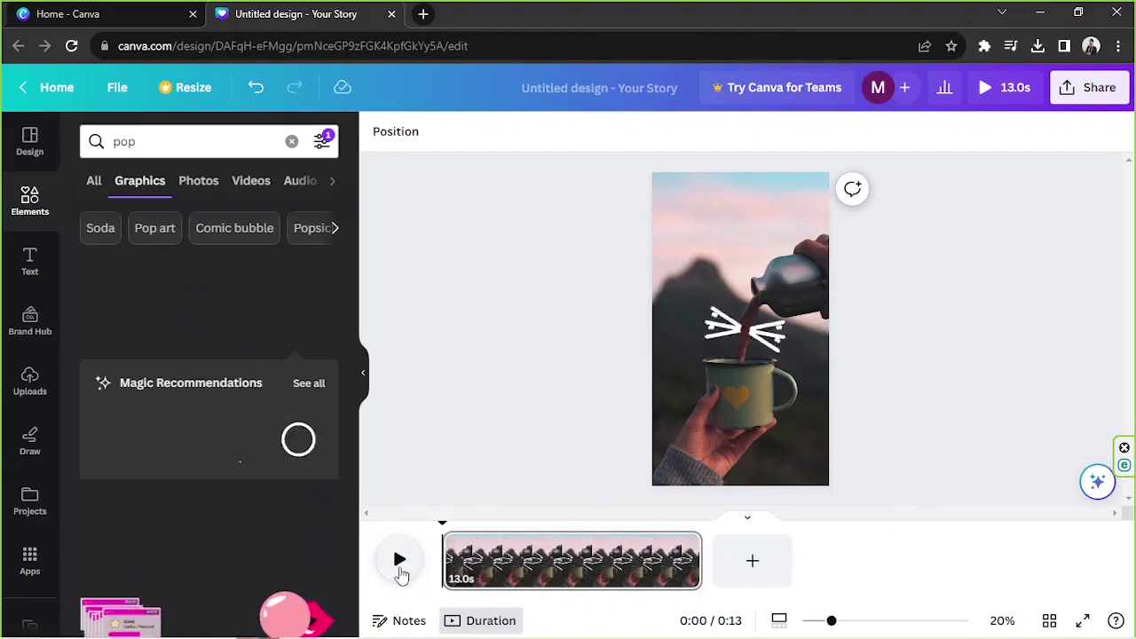
click(400, 573)
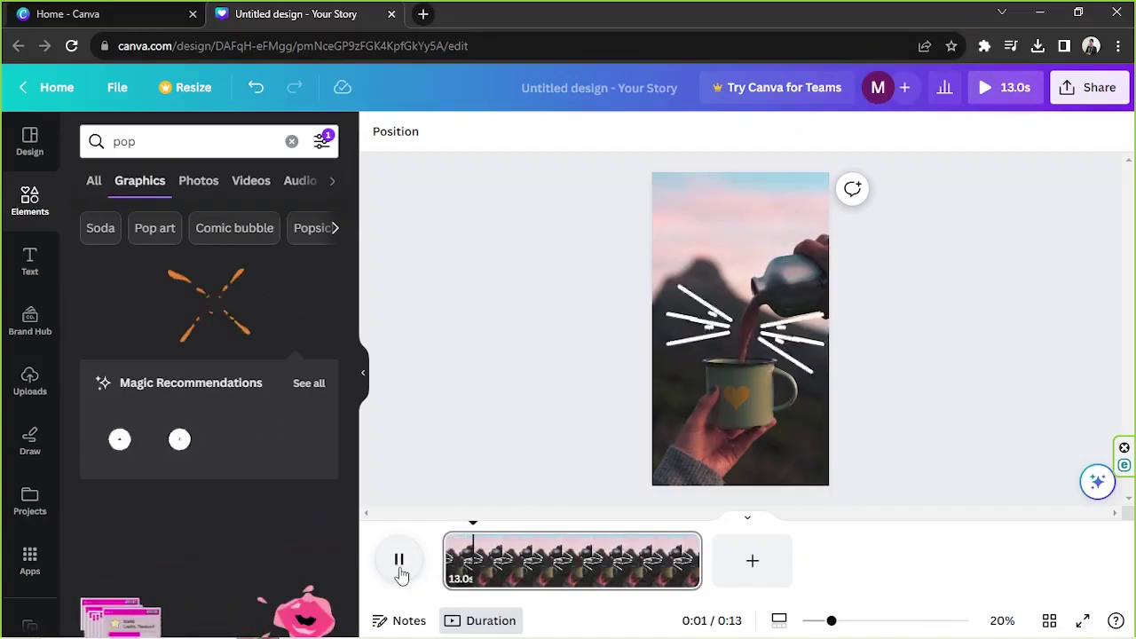
click(399, 572)
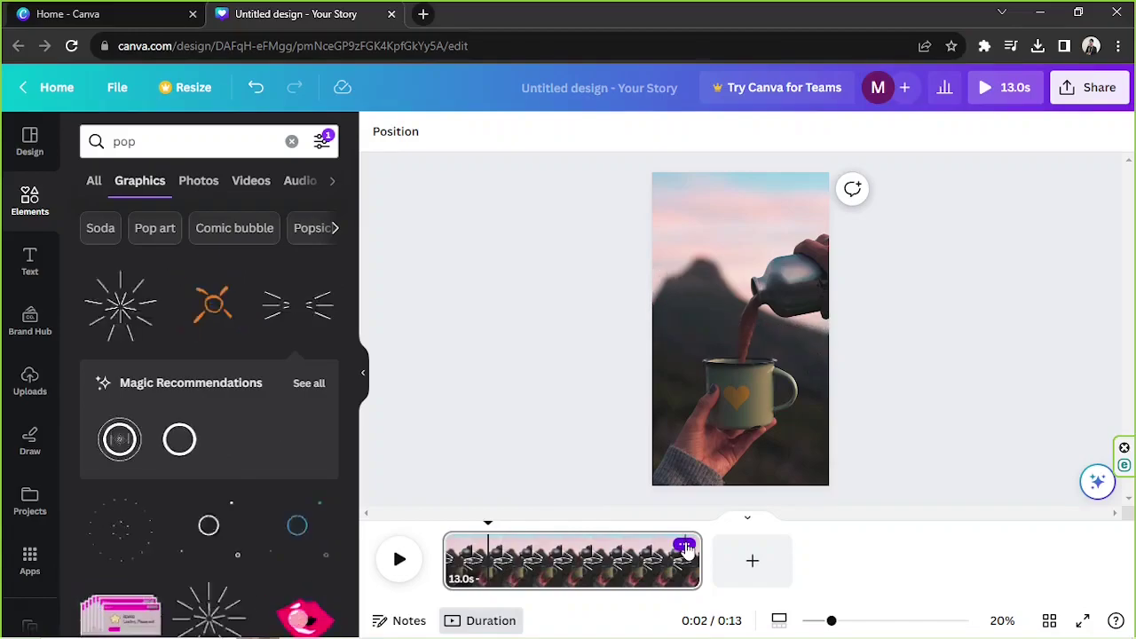
drag(686, 548, 685, 545)
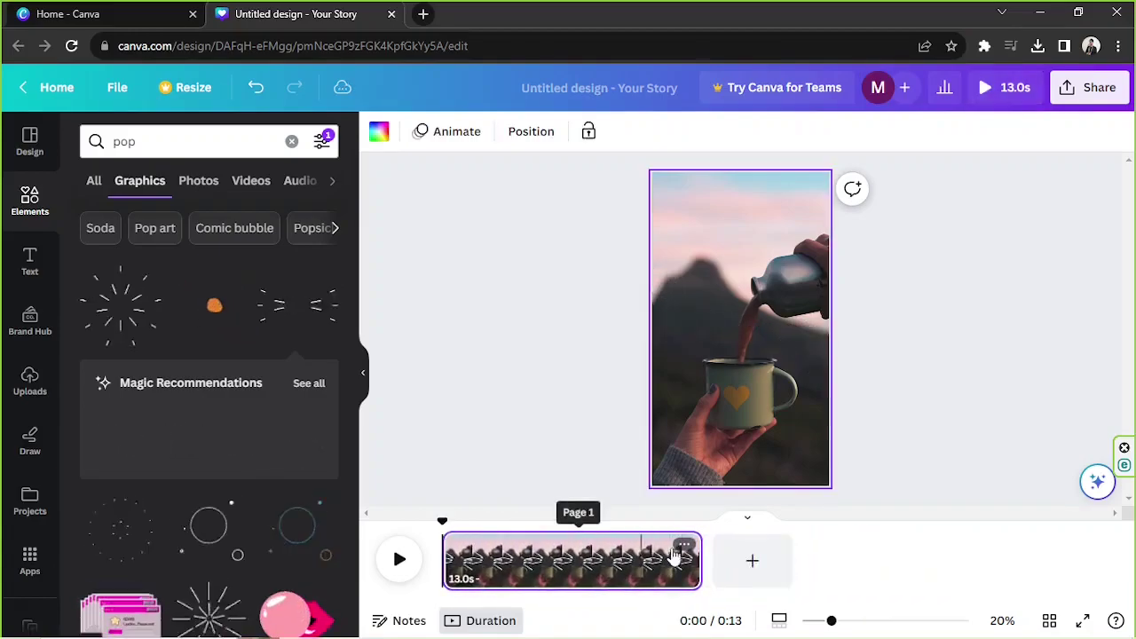
key(space)
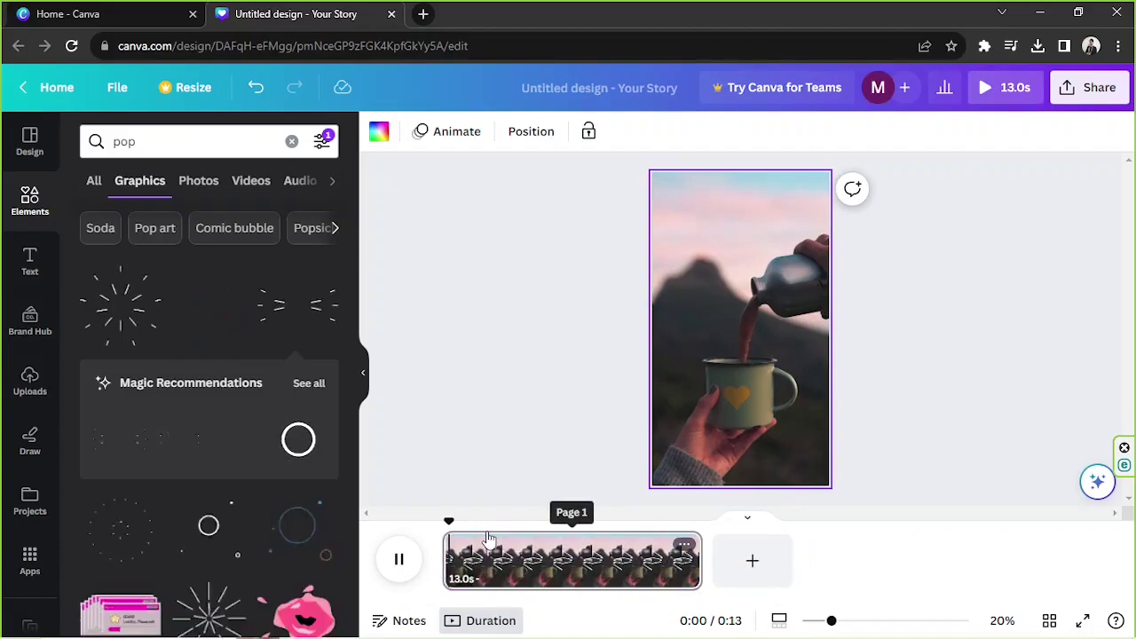
key(space)
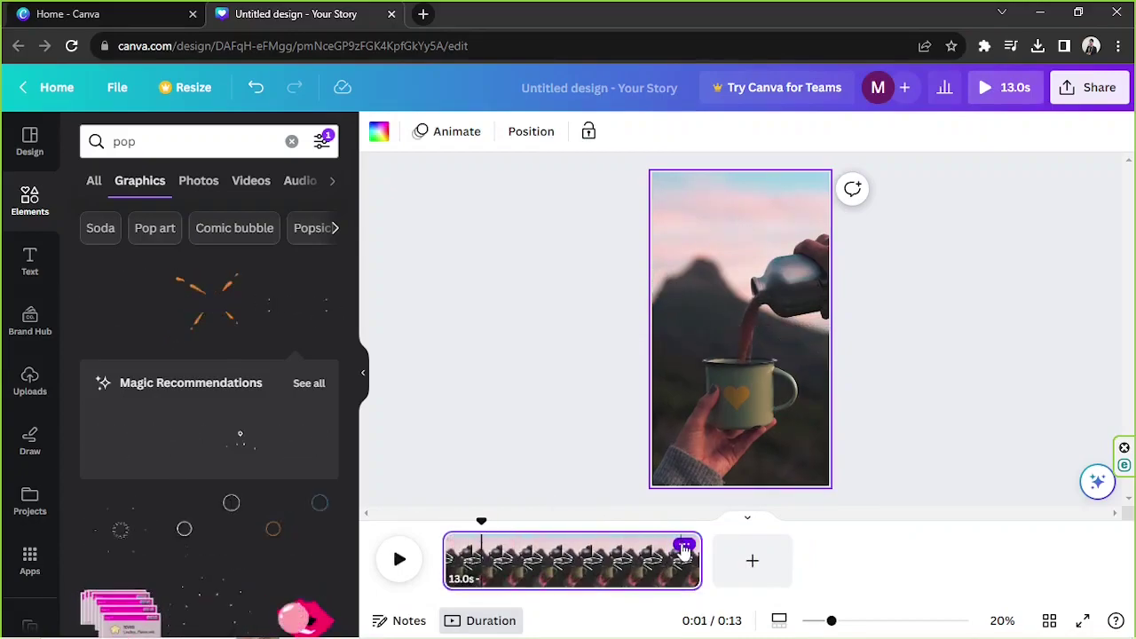
- Split the coffee clip at the playhead into 1.9s and 11.1s pages
click(684, 546)
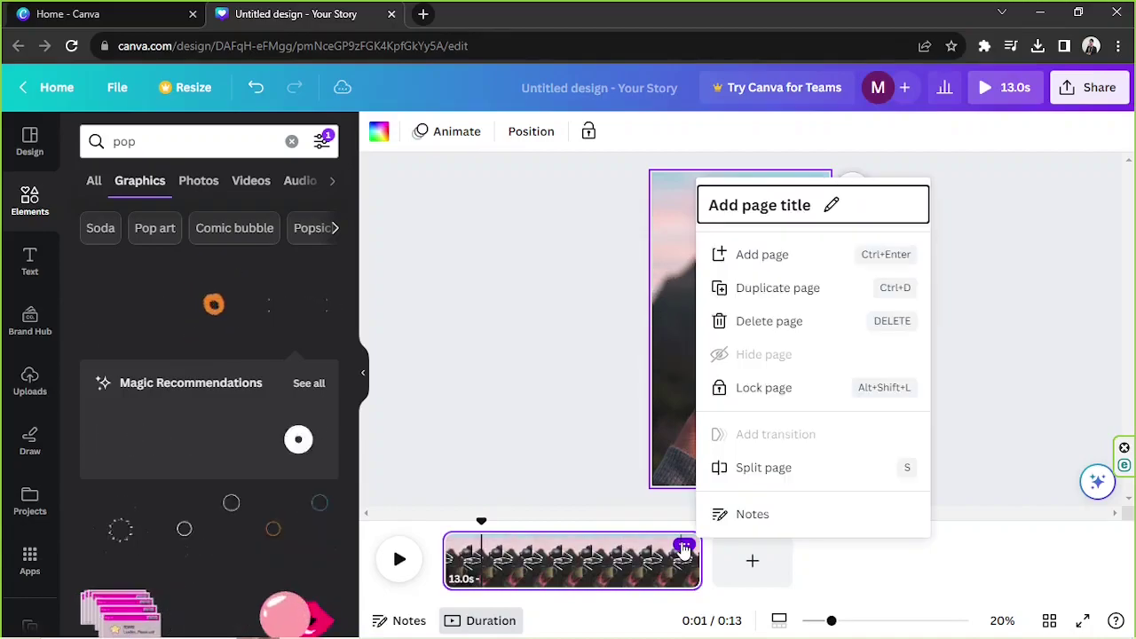
click(907, 472)
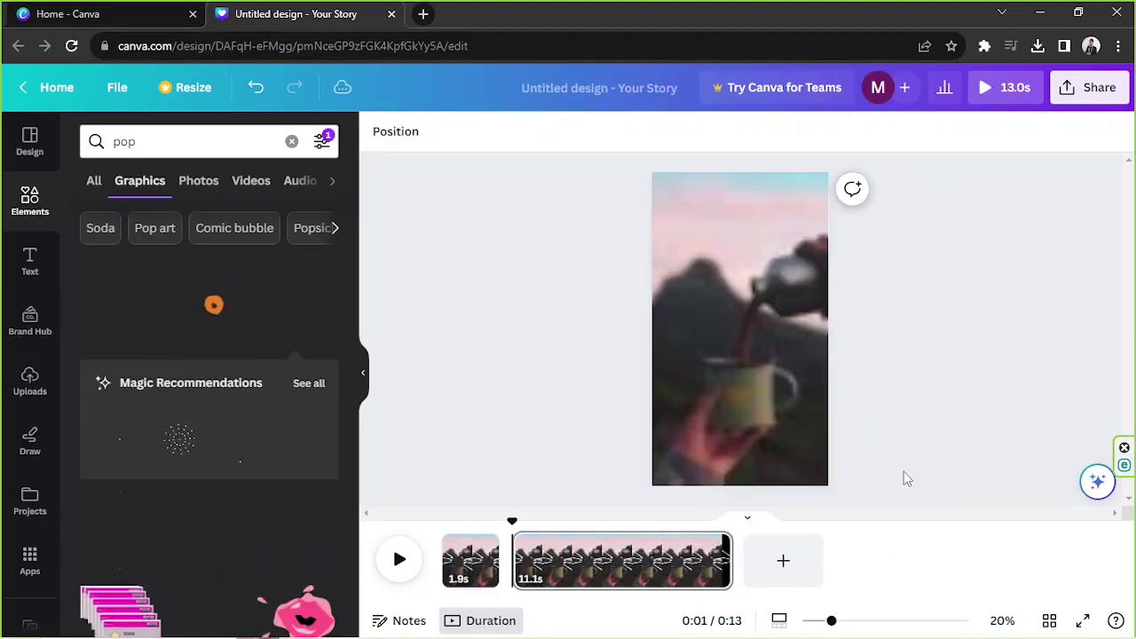
click(467, 574)
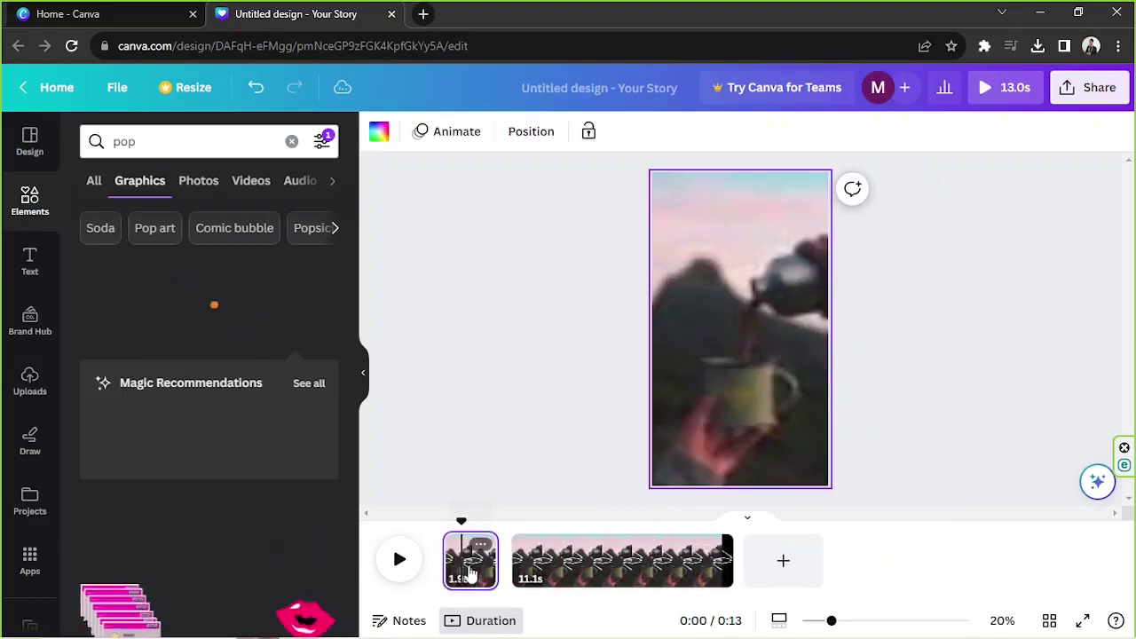
click(473, 564)
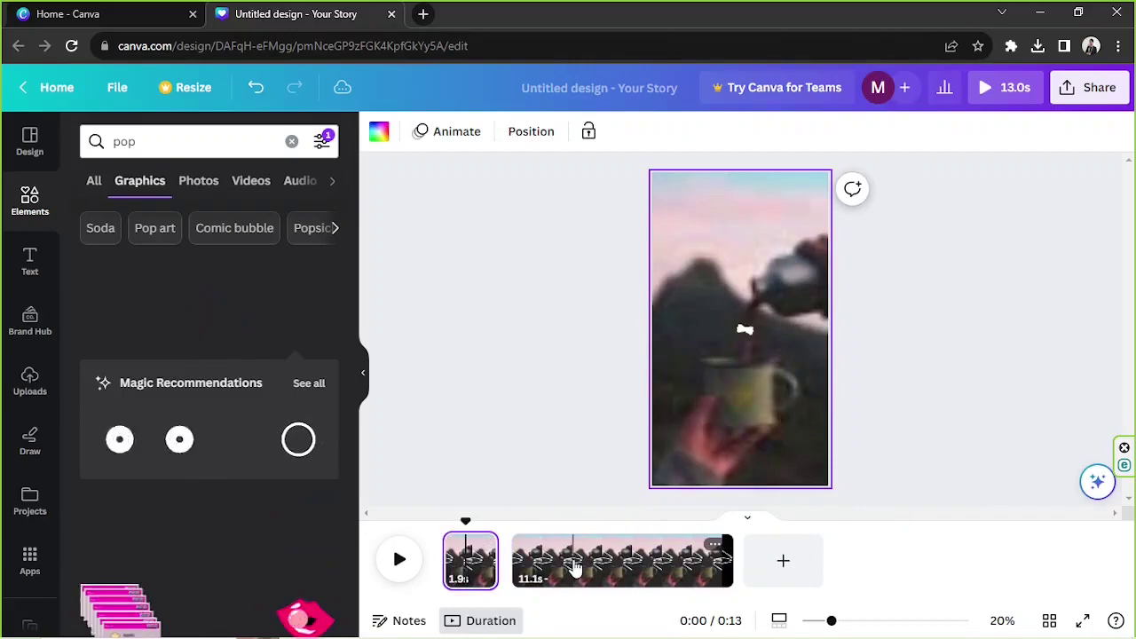
click(465, 561)
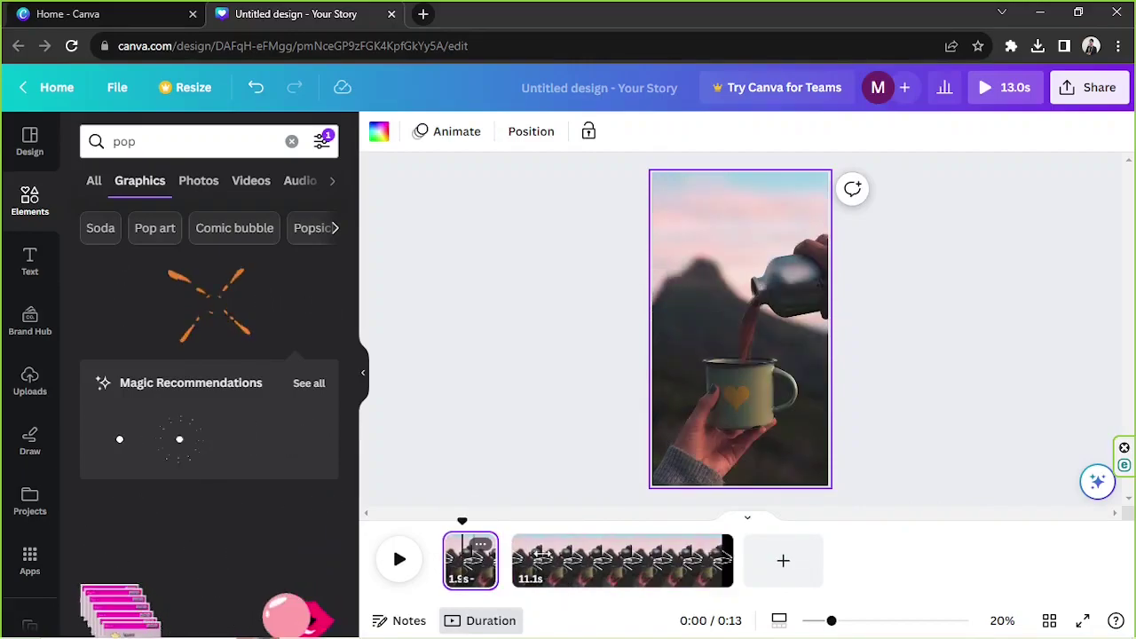
click(575, 559)
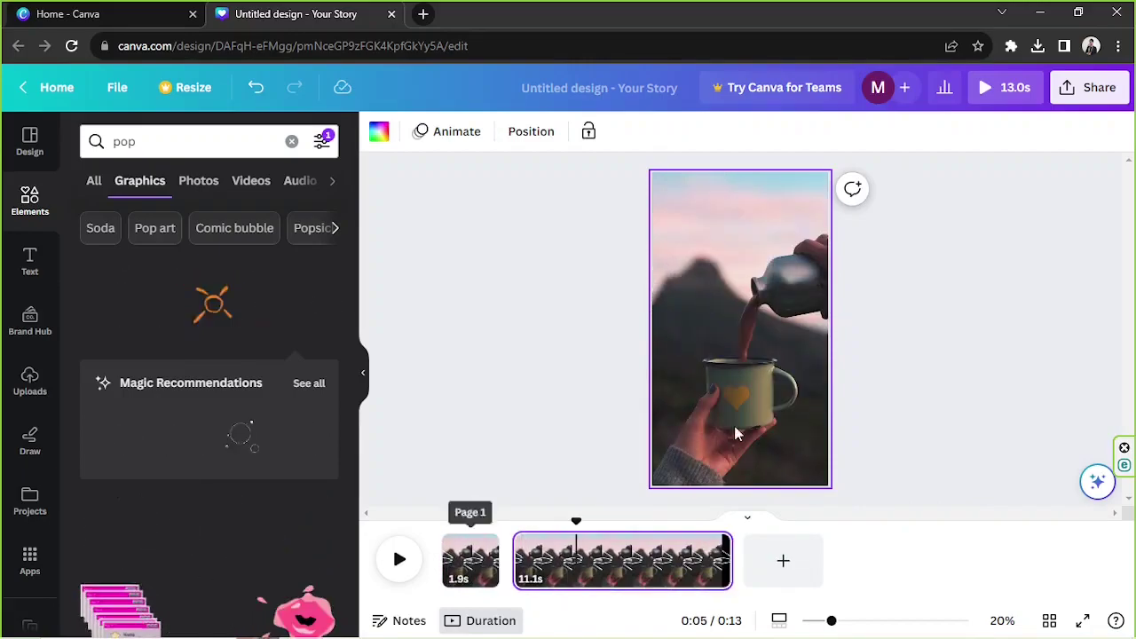
- Delete the stray tilted graphic and replay the story from the start
click(744, 331)
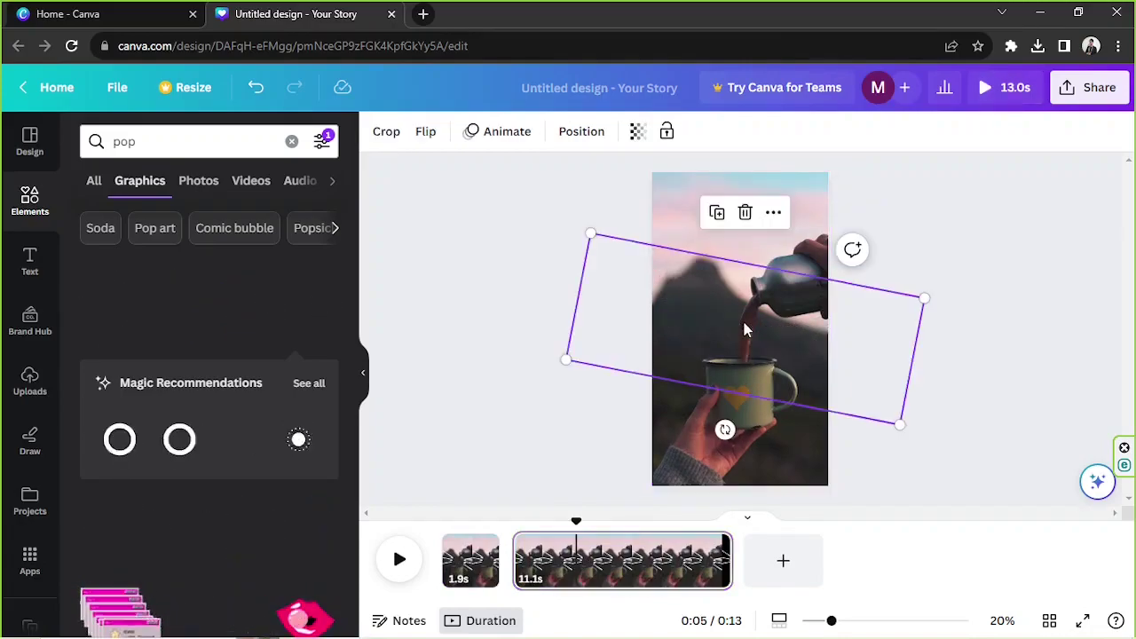
key(Delete)
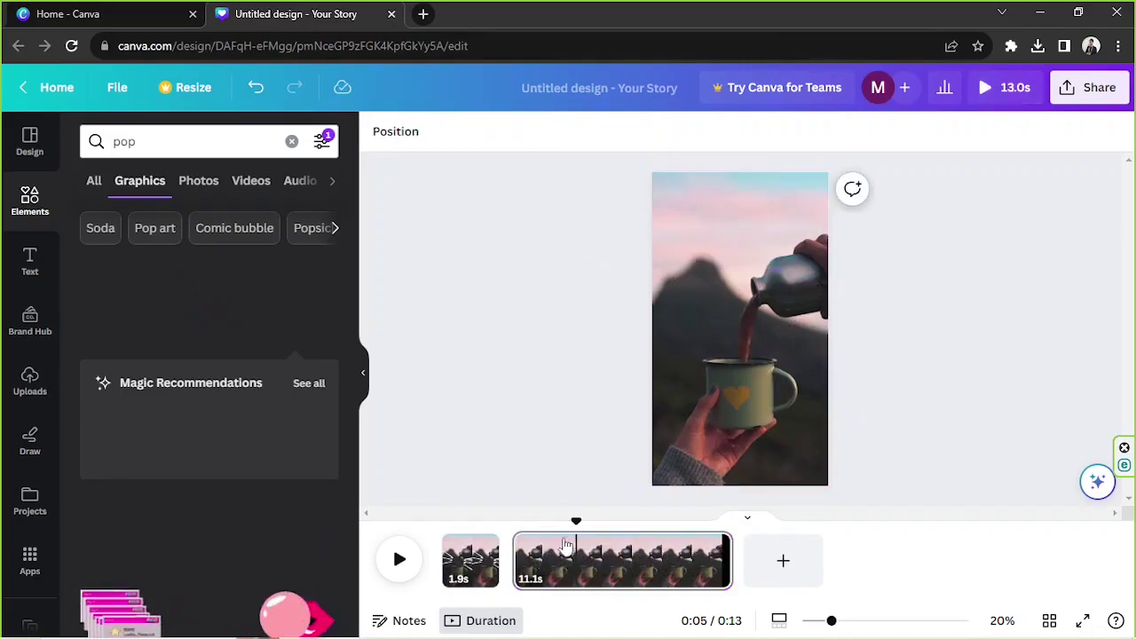
click(470, 552)
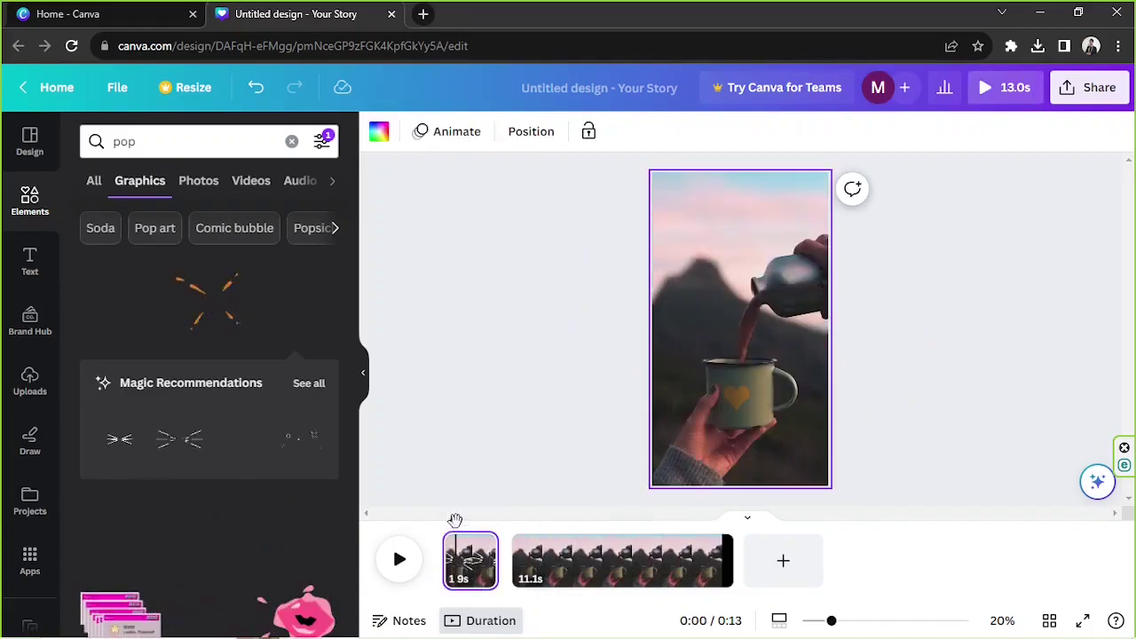
click(399, 564)
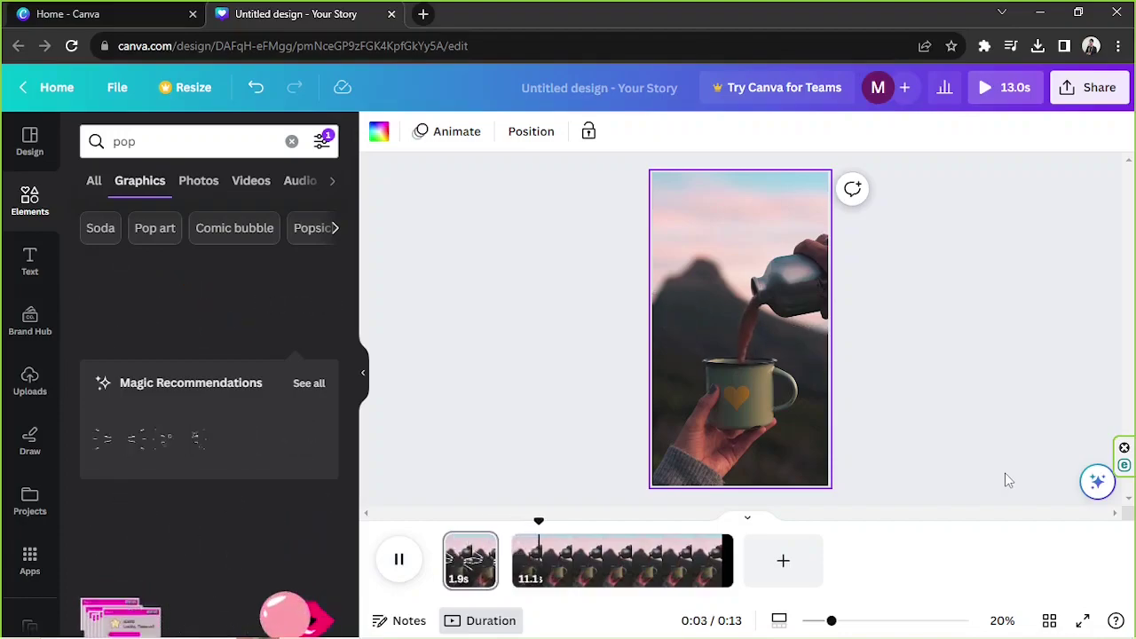
click(459, 578)
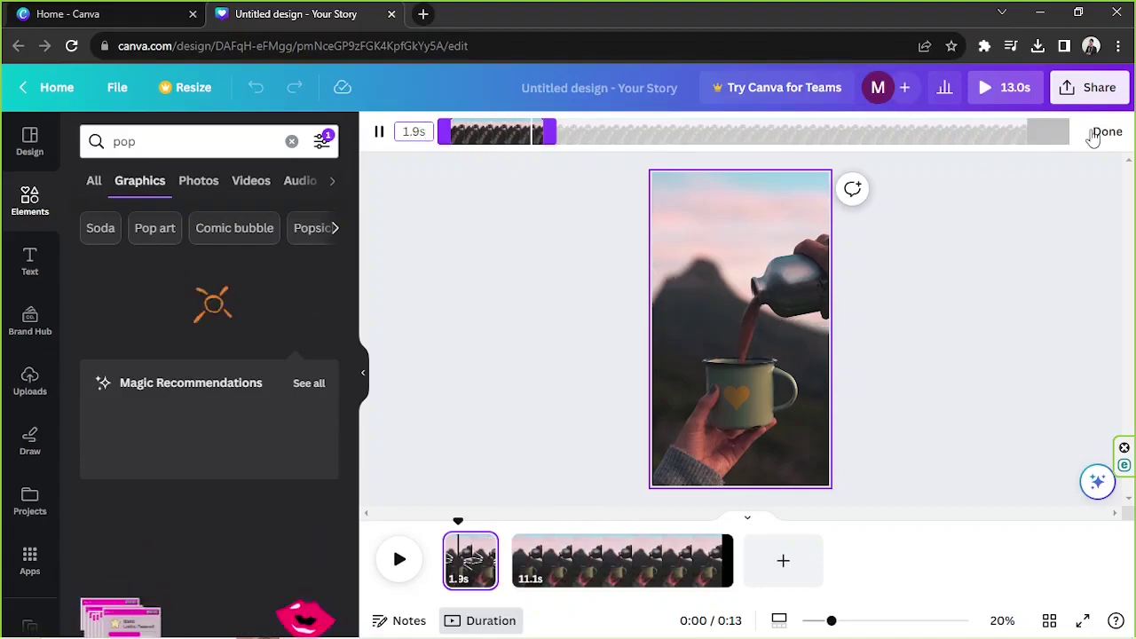
click(1105, 131)
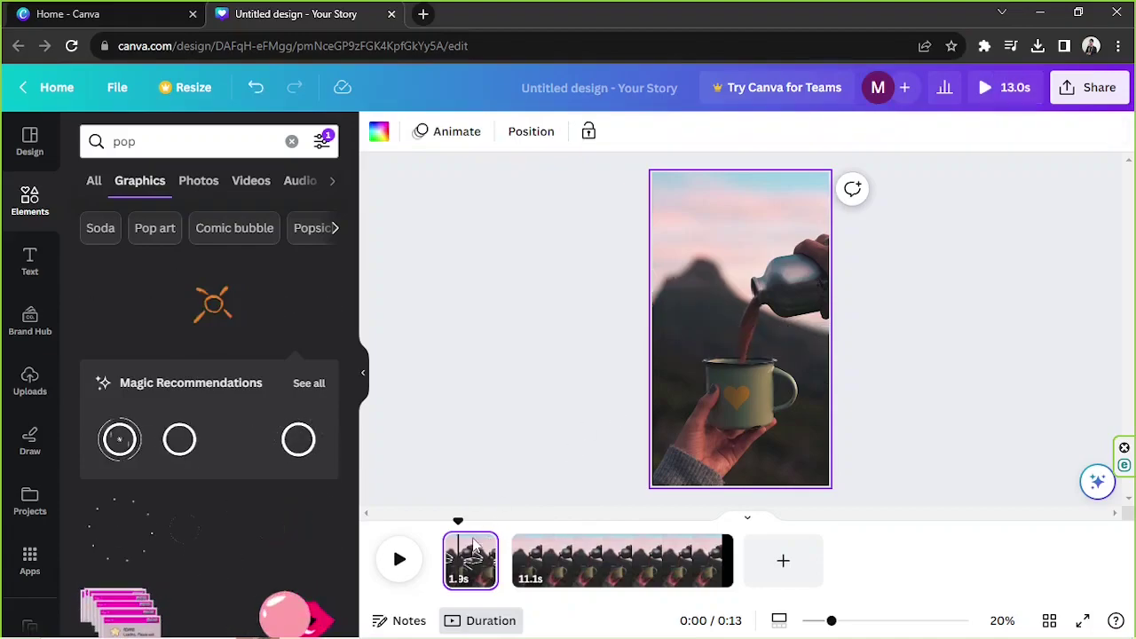
- Add a blank 5.0s page after the pouring video, bringing the story to 18.0s
click(595, 561)
click(468, 568)
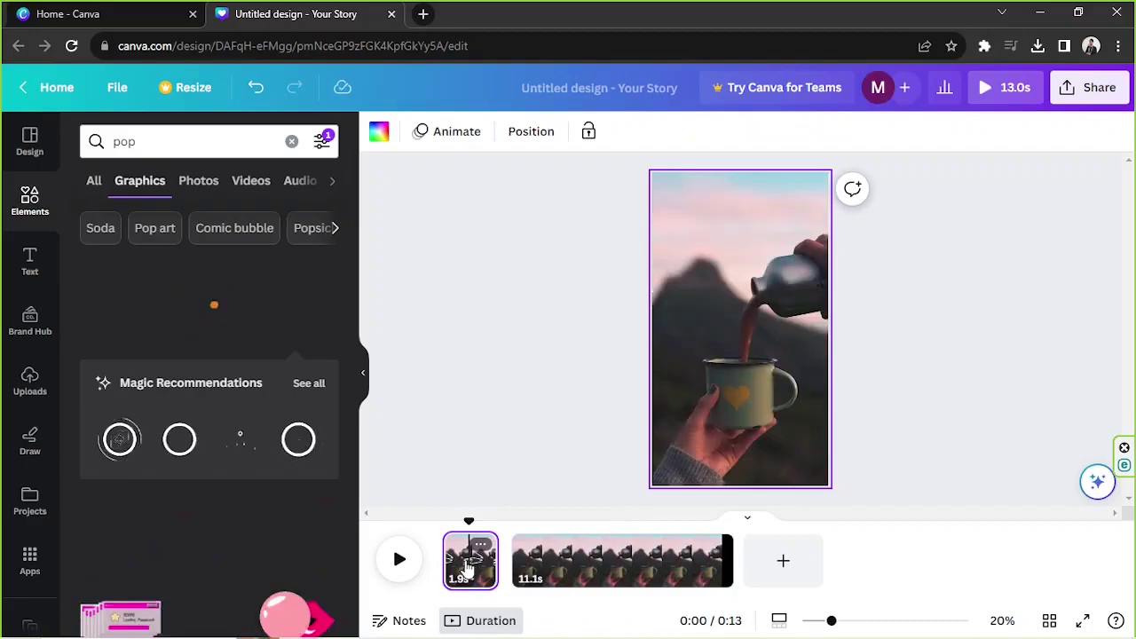
click(572, 566)
click(532, 568)
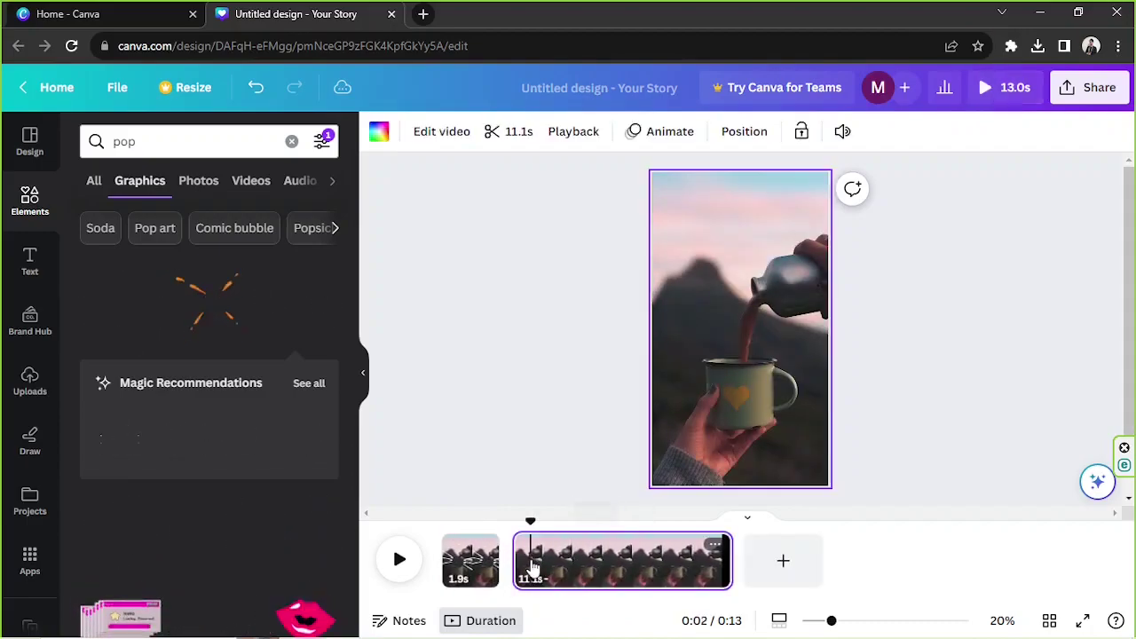
click(463, 545)
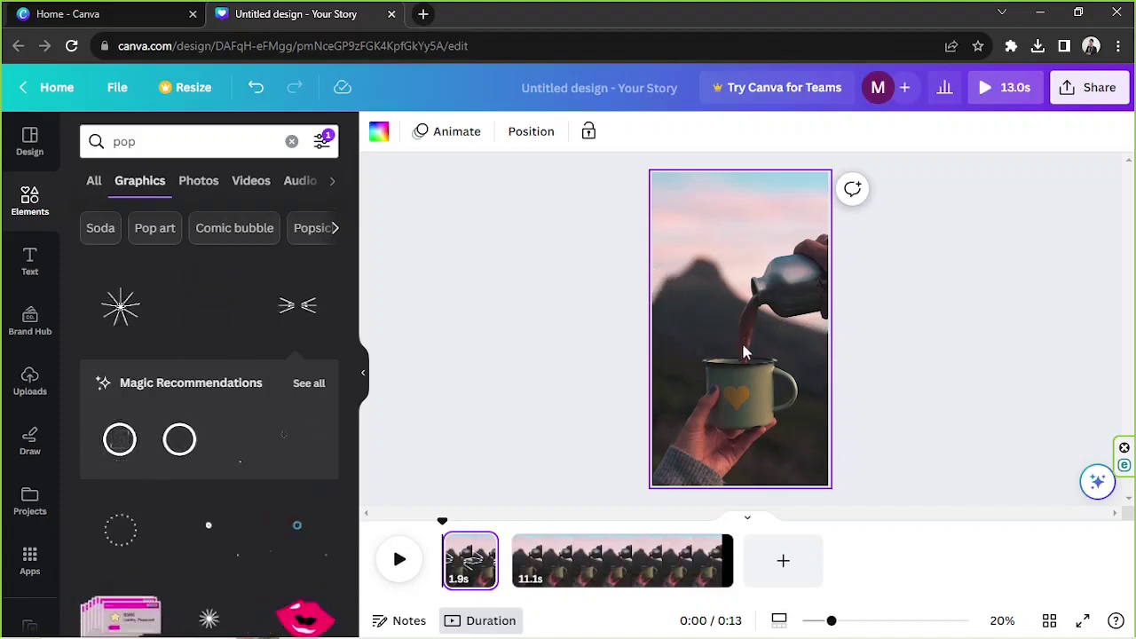
click(763, 572)
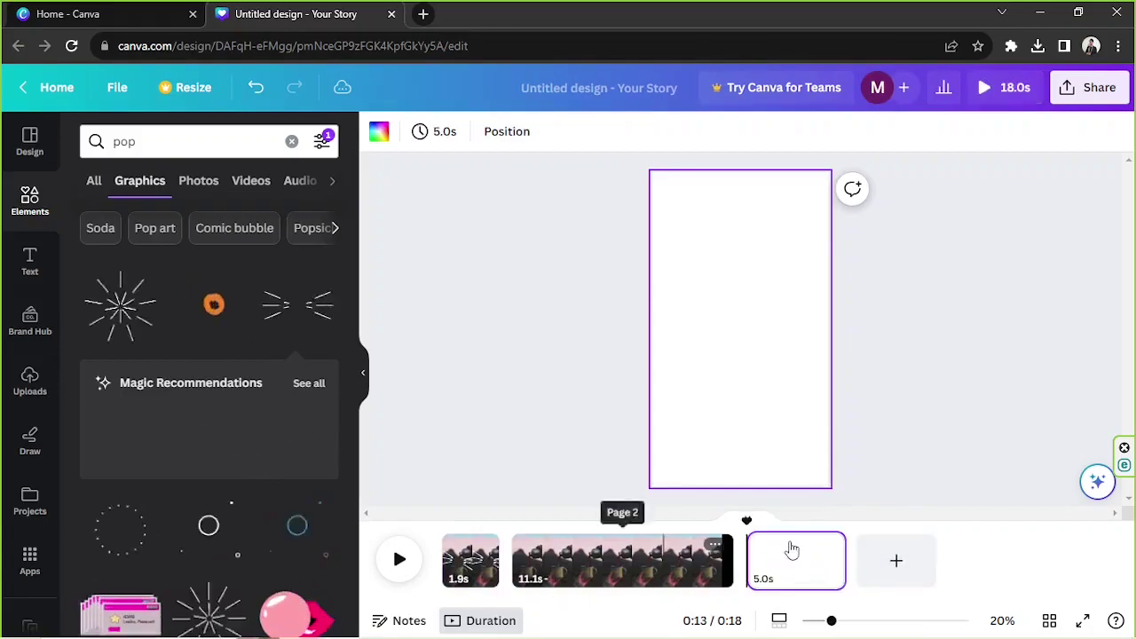
click(480, 567)
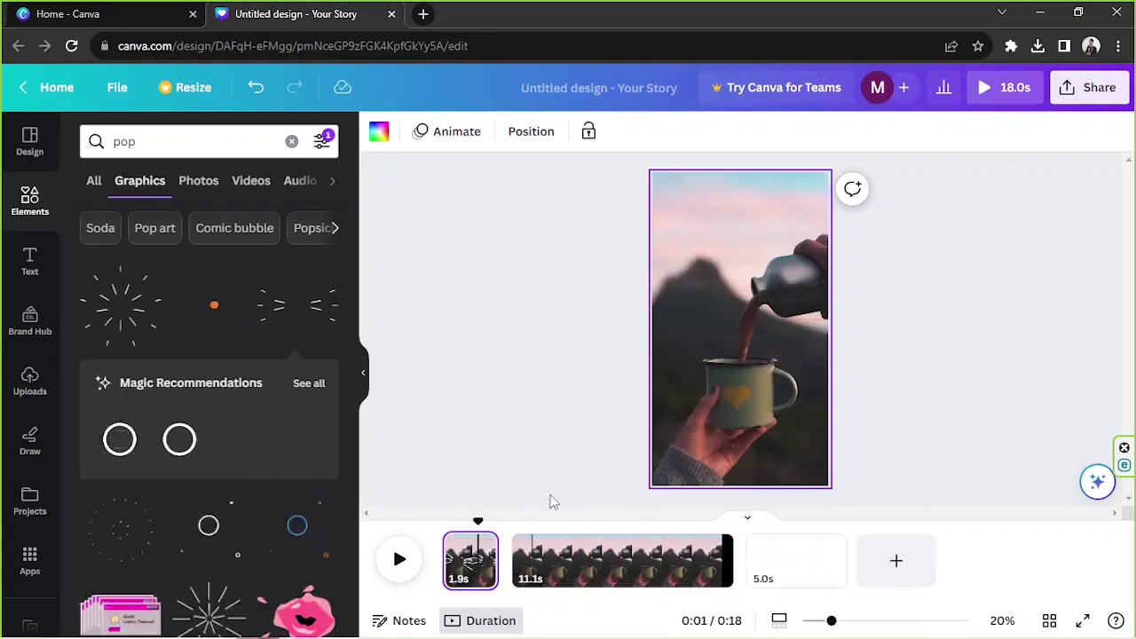
click(732, 326)
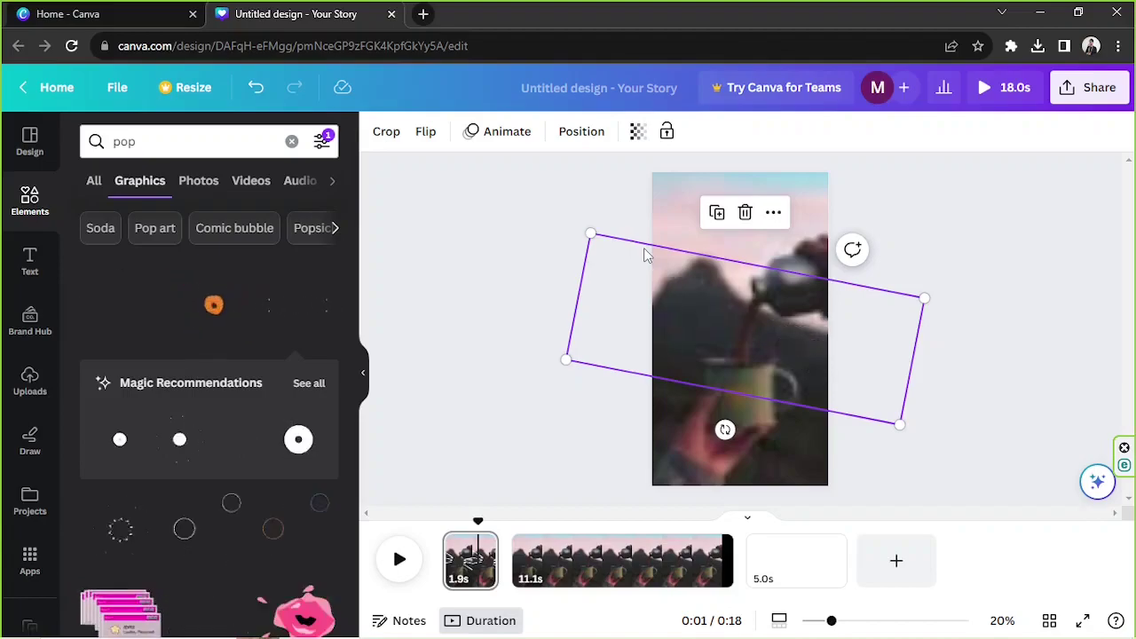
- Try Rise, Pan, Fade and Pop on the tilted element, then remove its animation
click(470, 131)
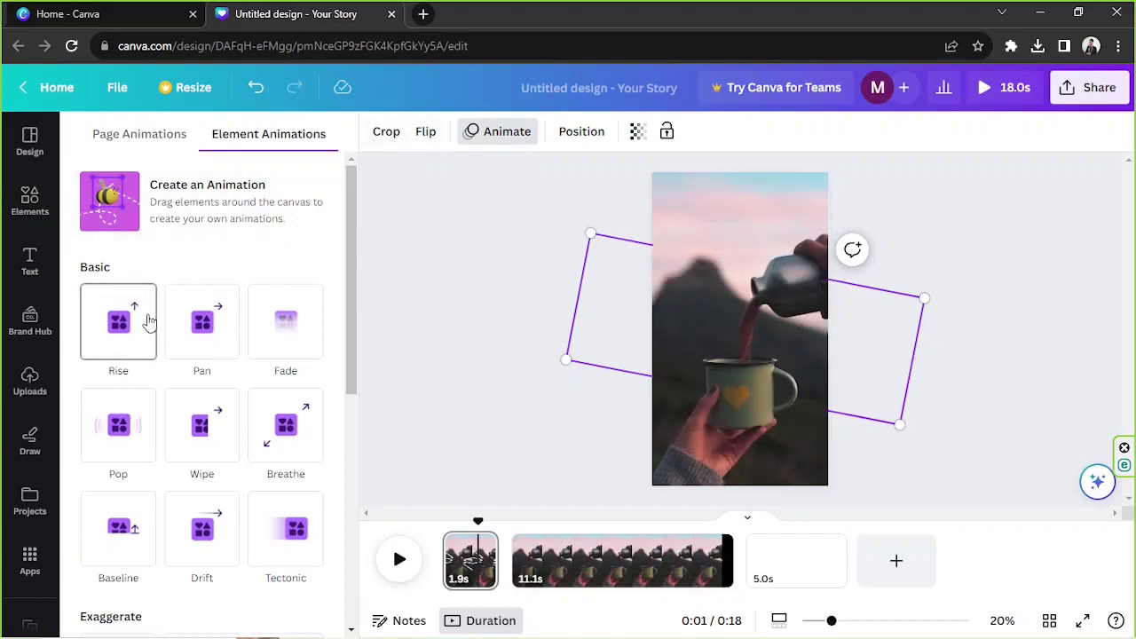
scroll(147, 321, down, 3)
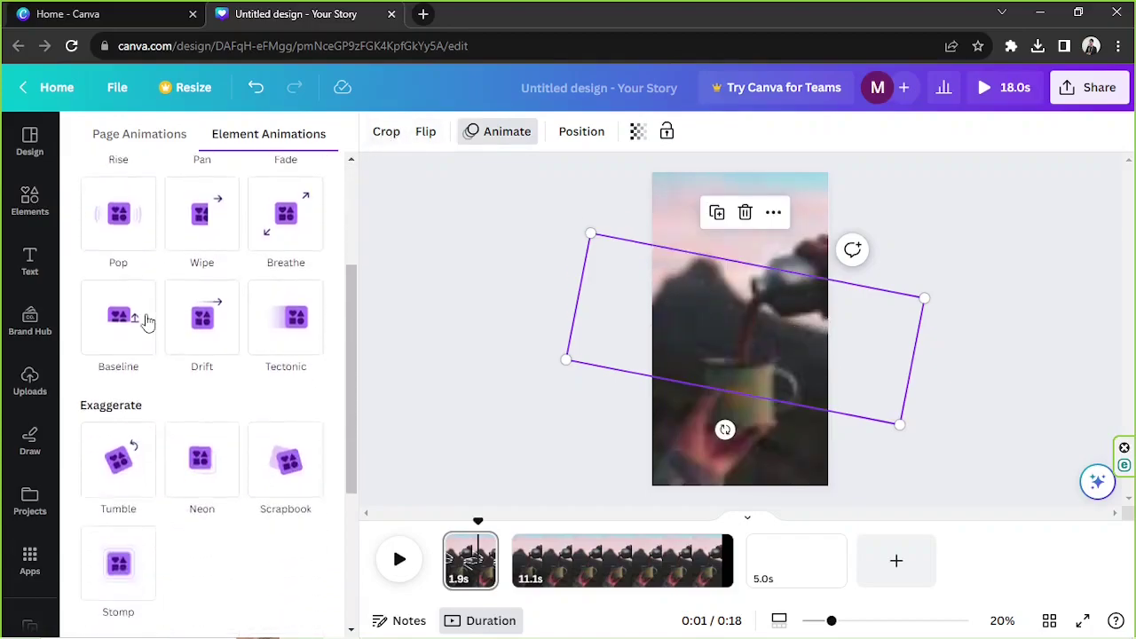
scroll(146, 321, up, 3)
scroll(147, 321, down, 5)
scroll(146, 322, up, 5)
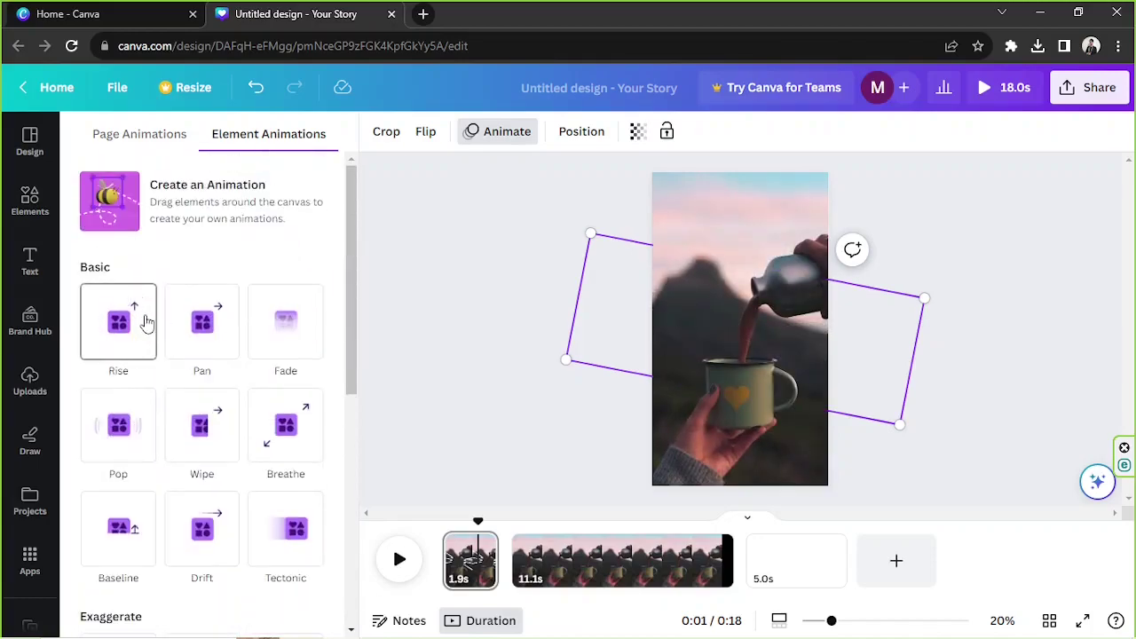
click(147, 322)
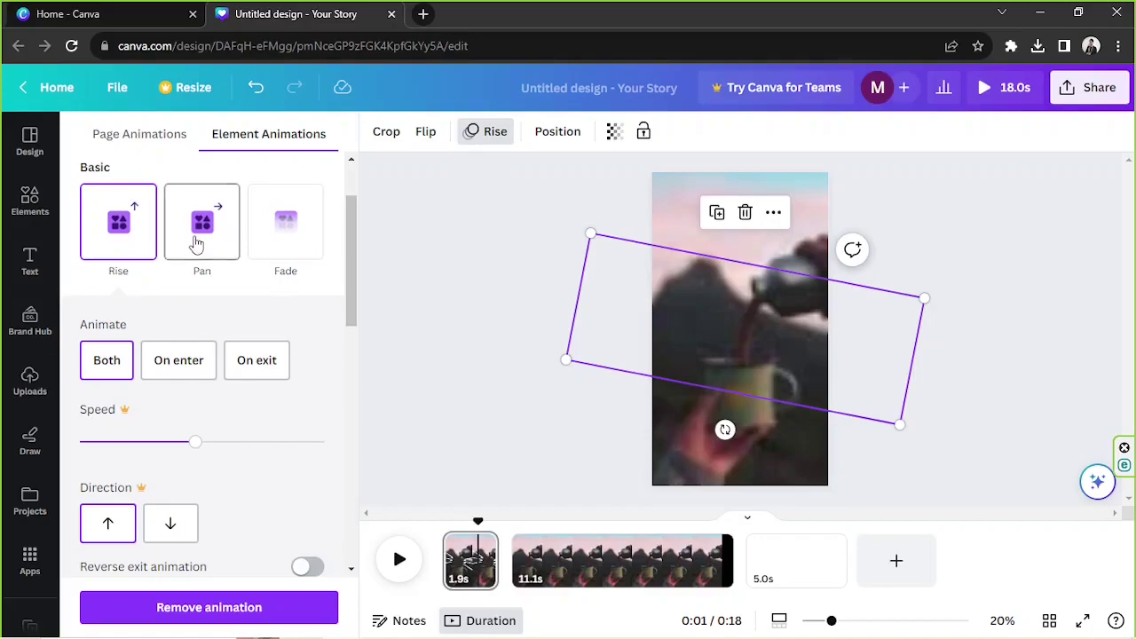
click(197, 245)
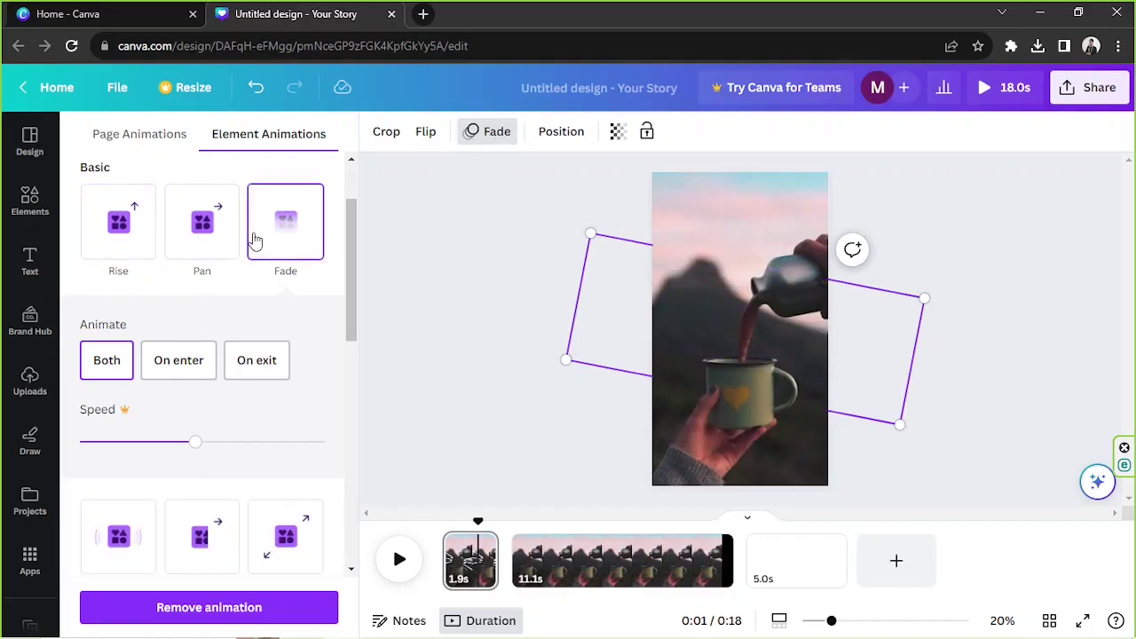
click(284, 237)
click(111, 550)
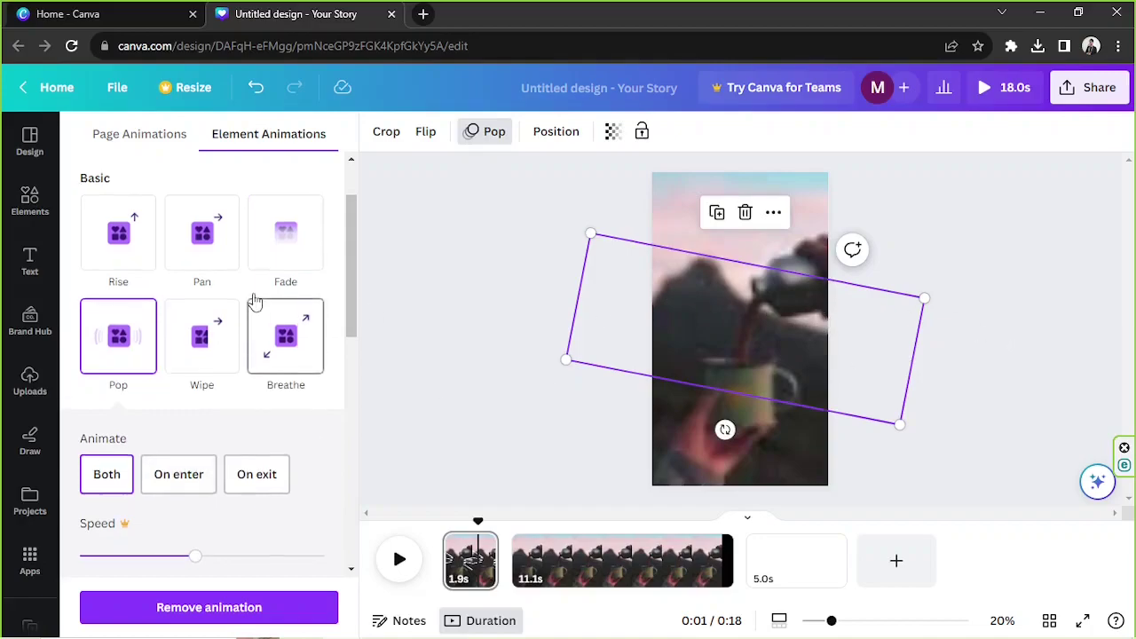
scroll(175, 278, up, 1)
click(124, 321)
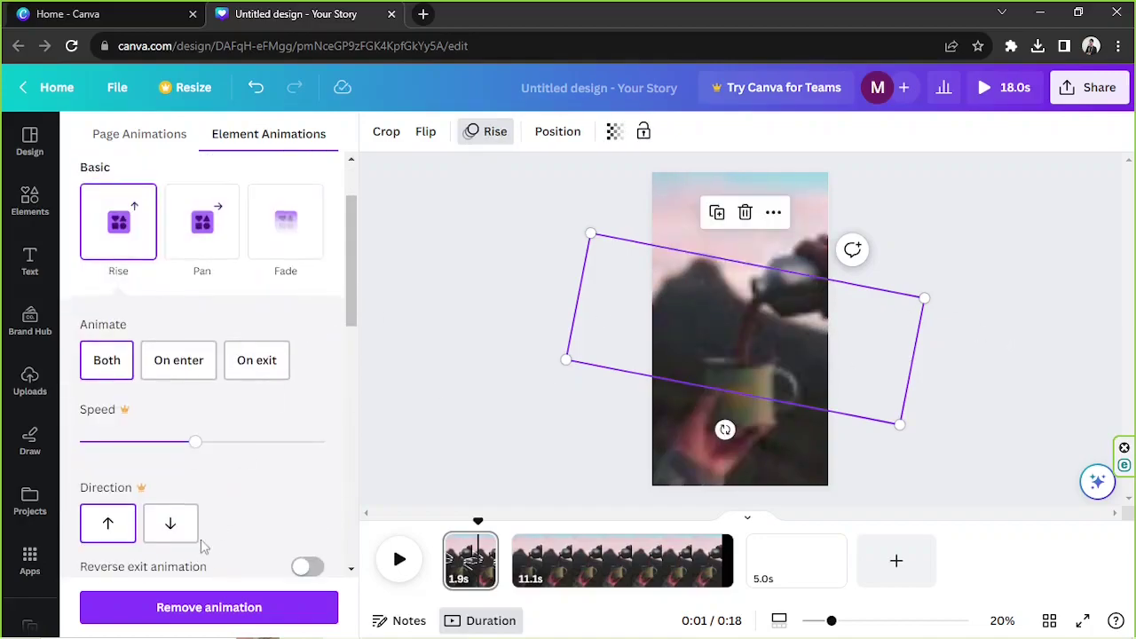
click(211, 611)
- Rewind to the story start and select the 11.1s page to show page animations
scroll(331, 318, up, 1)
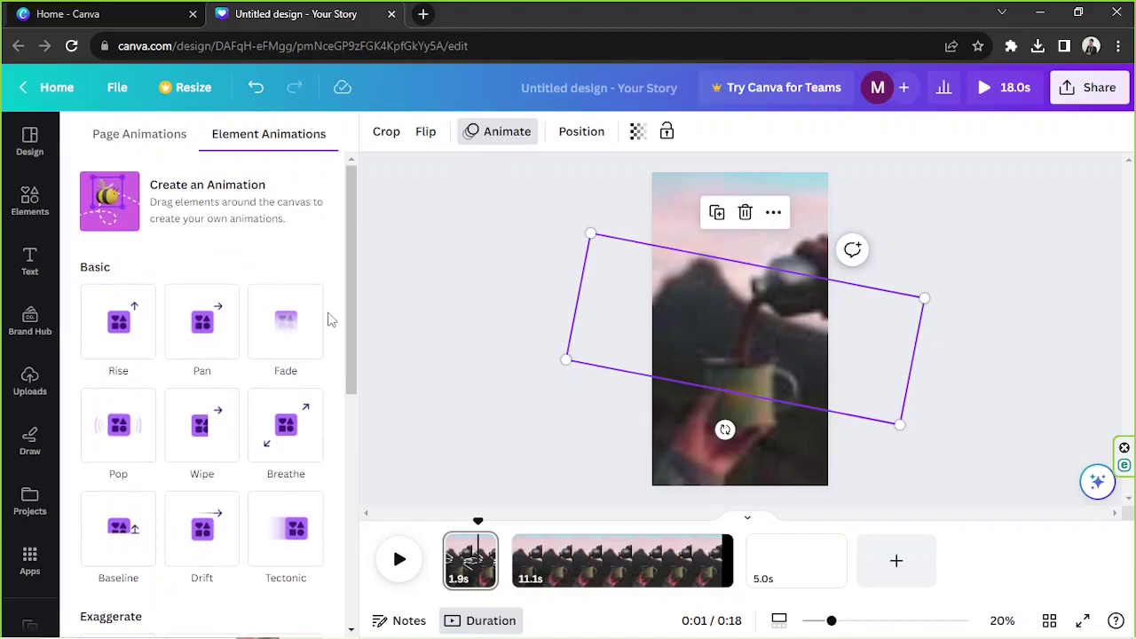
drag(473, 526, 429, 517)
click(529, 543)
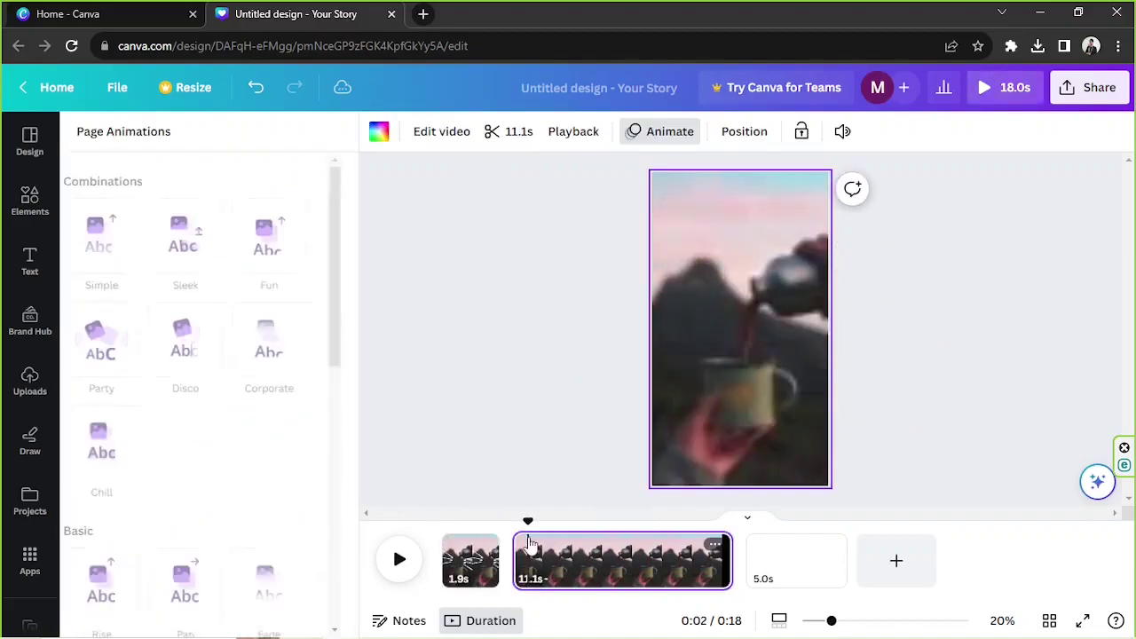
- Set the uploaded 8.4s mountain-view video as the blank 5.0s third page's background
click(30, 200)
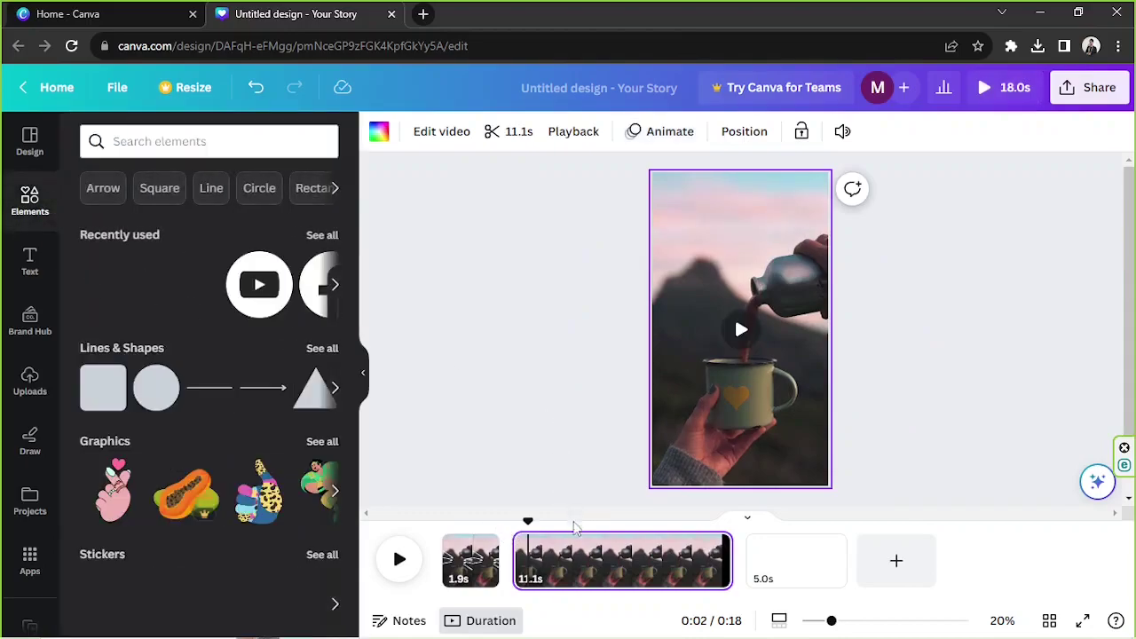
click(788, 562)
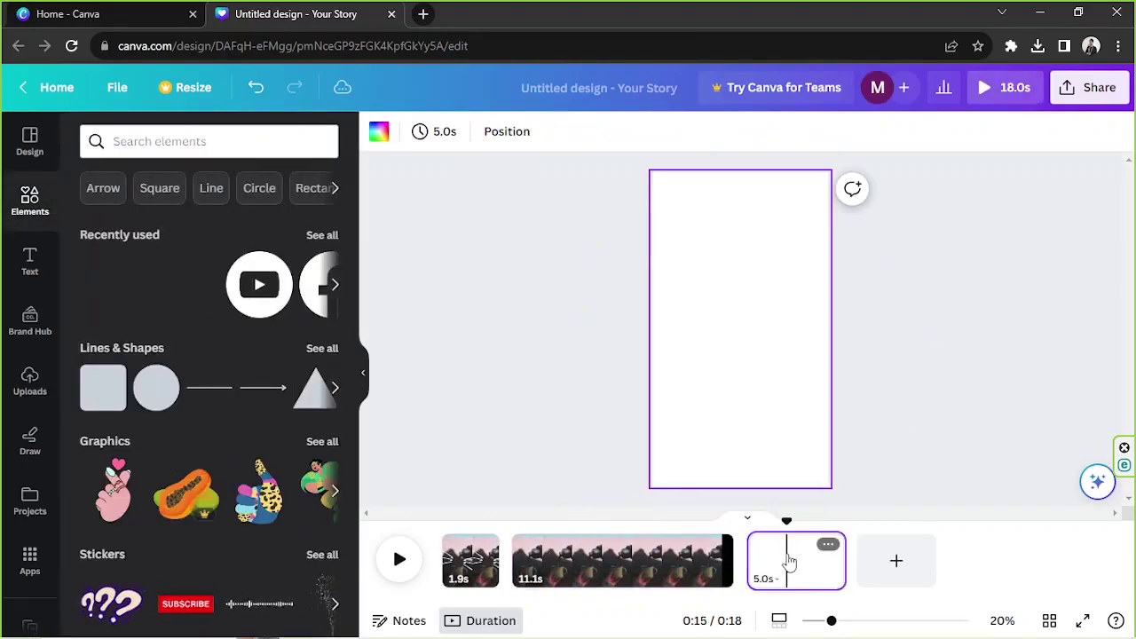
click(30, 380)
click(125, 367)
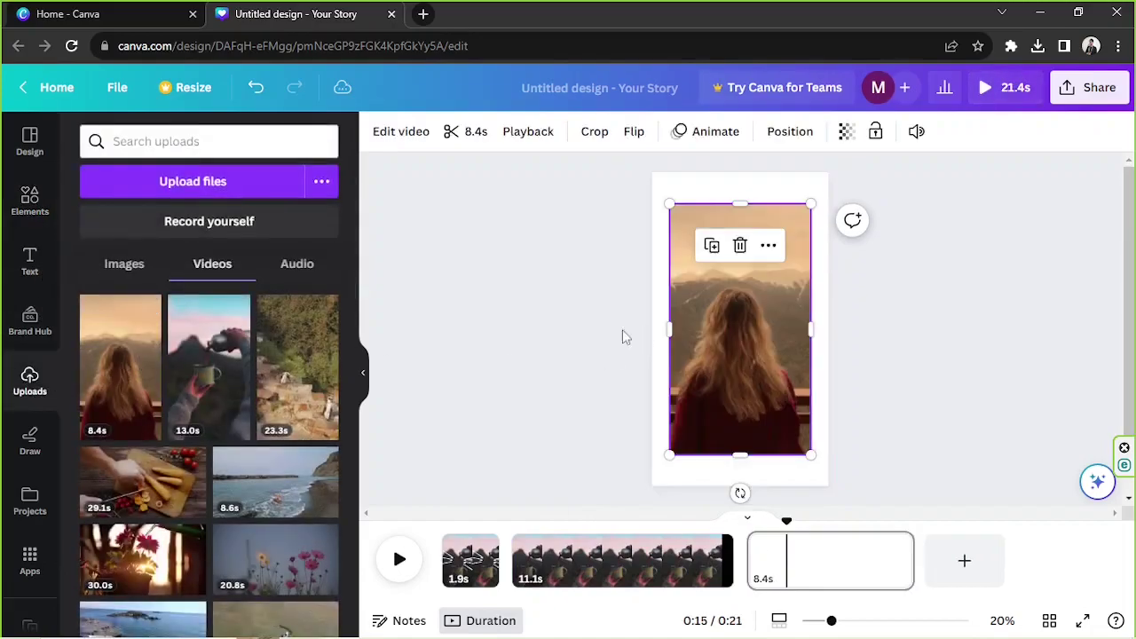
right_click(762, 311)
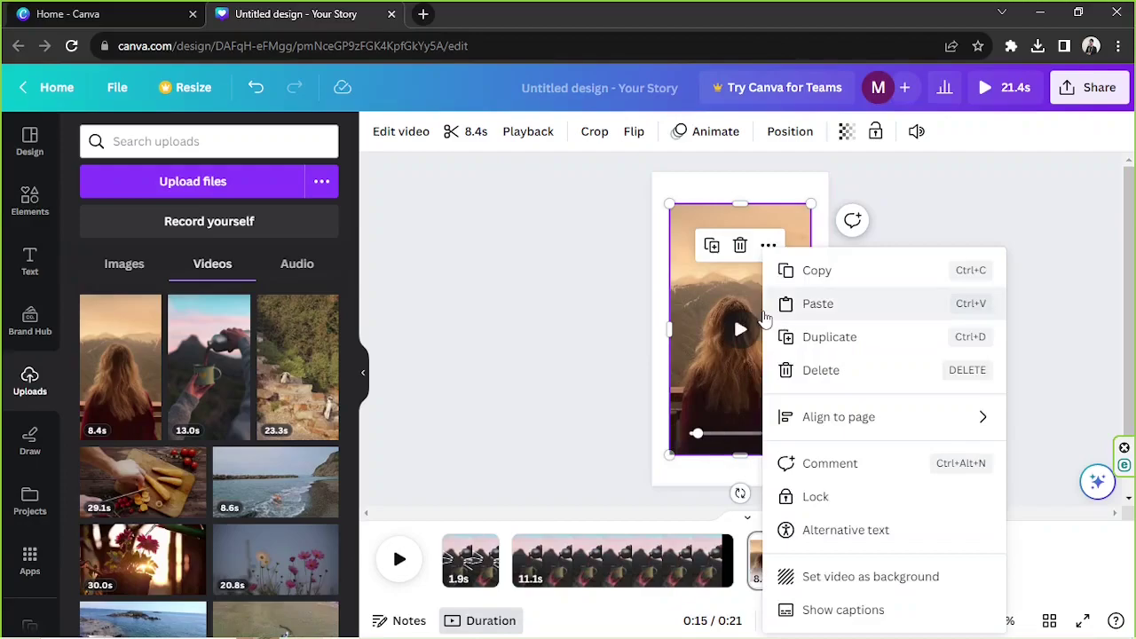
click(837, 575)
click(628, 556)
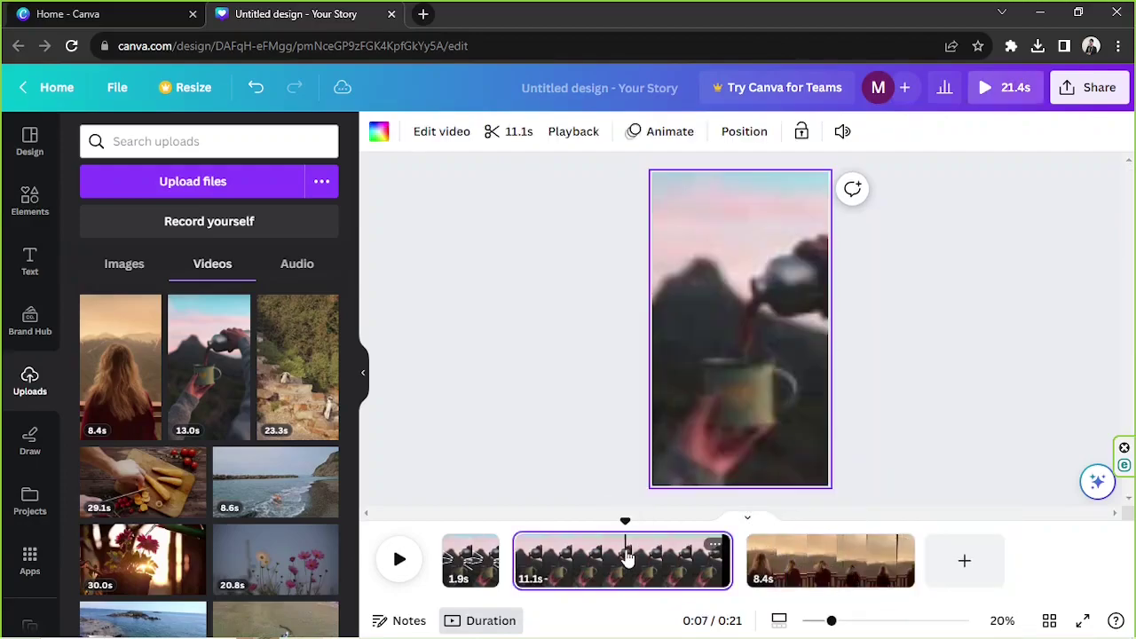
drag(624, 524, 577, 523)
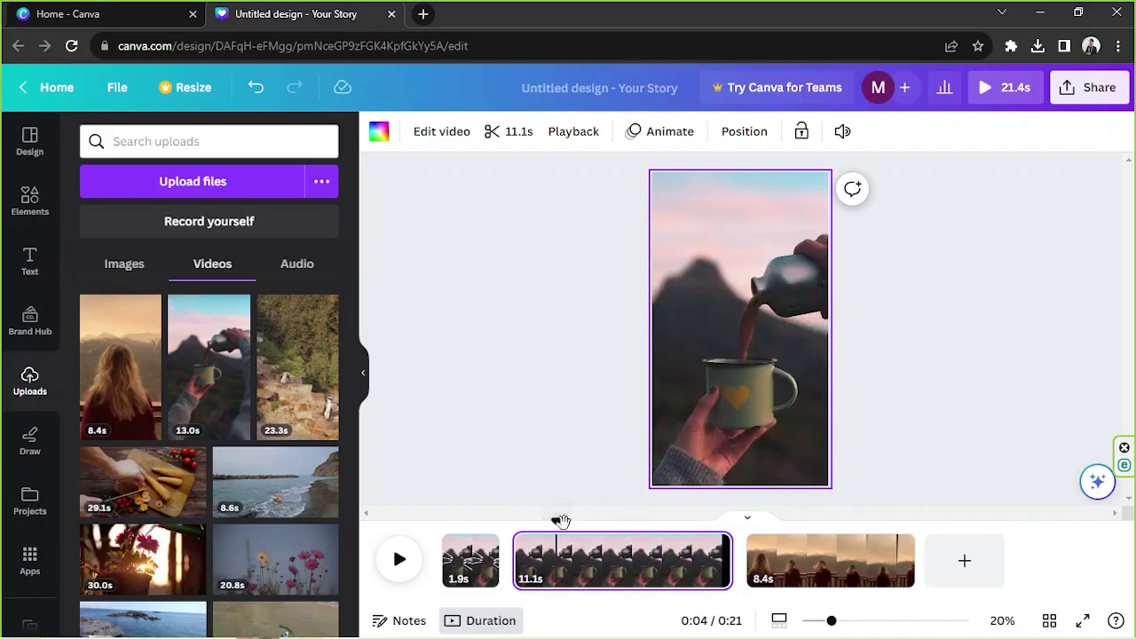
- Split the 11.1s pouring clip and delete its later part, leaving about 2.3s
key(s)
click(624, 566)
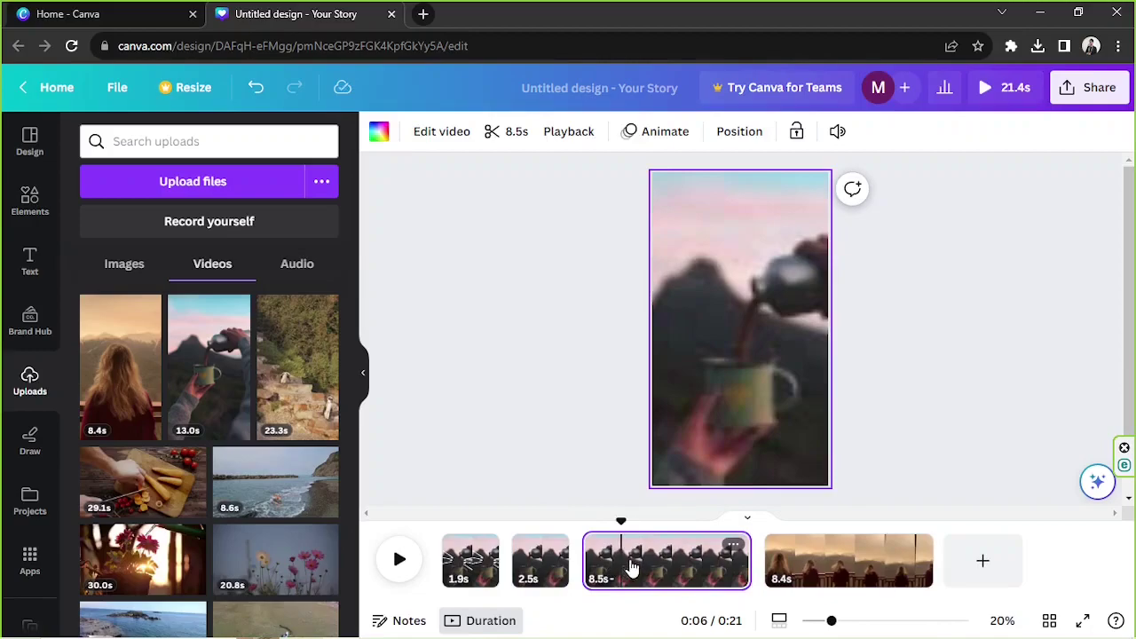
key(Delete)
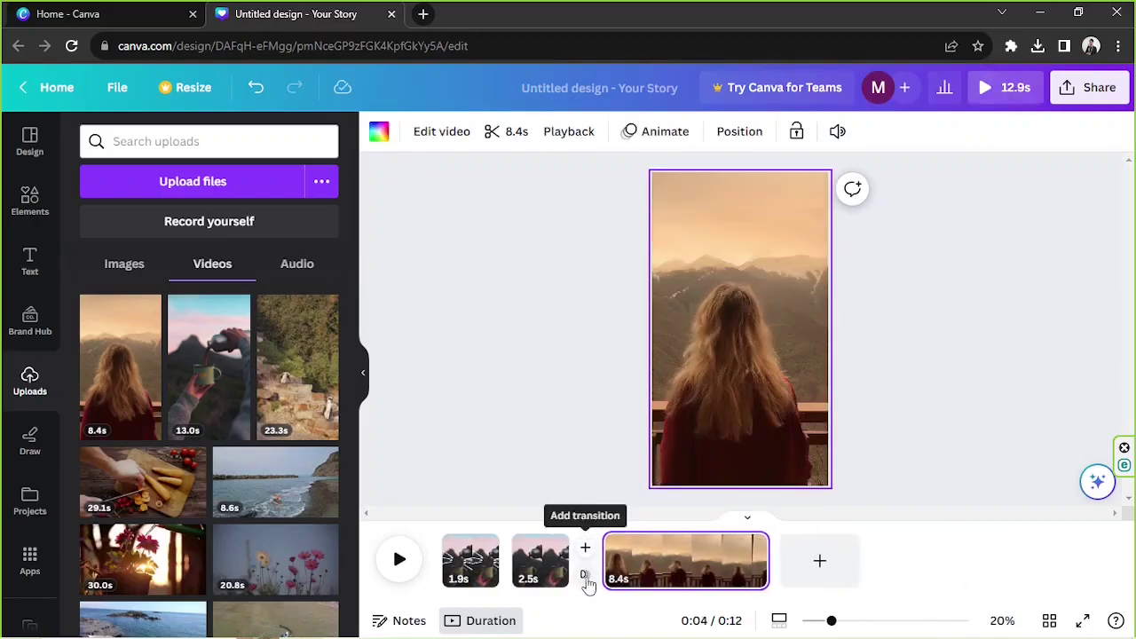
- Add a Match & Move transition between the pouring and mountain clips
click(585, 576)
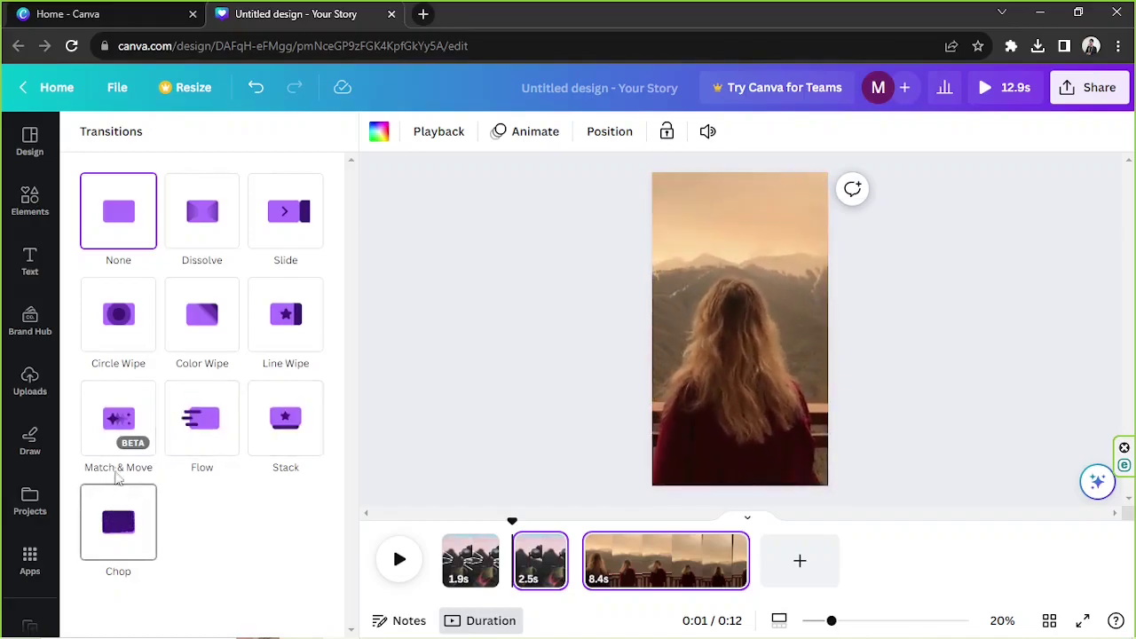
click(108, 433)
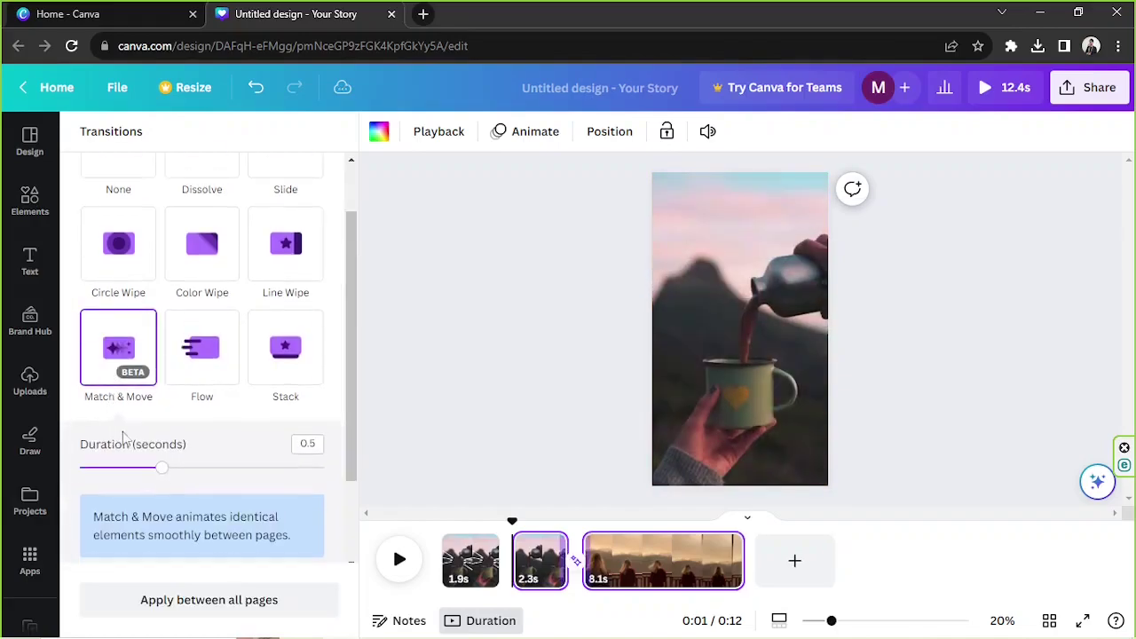
click(441, 427)
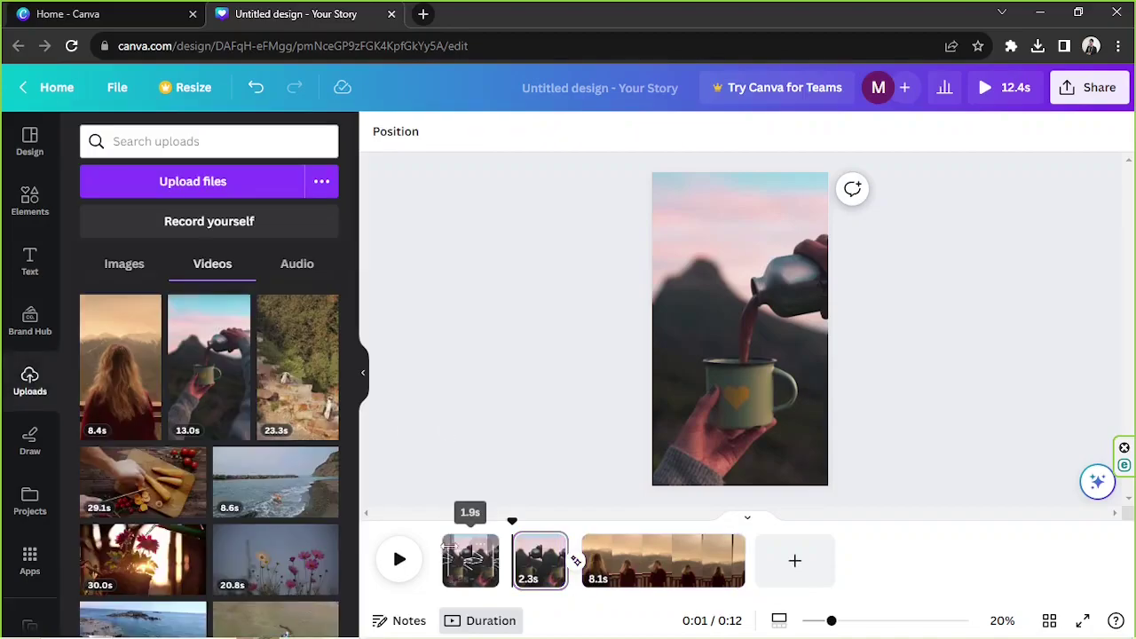
click(639, 554)
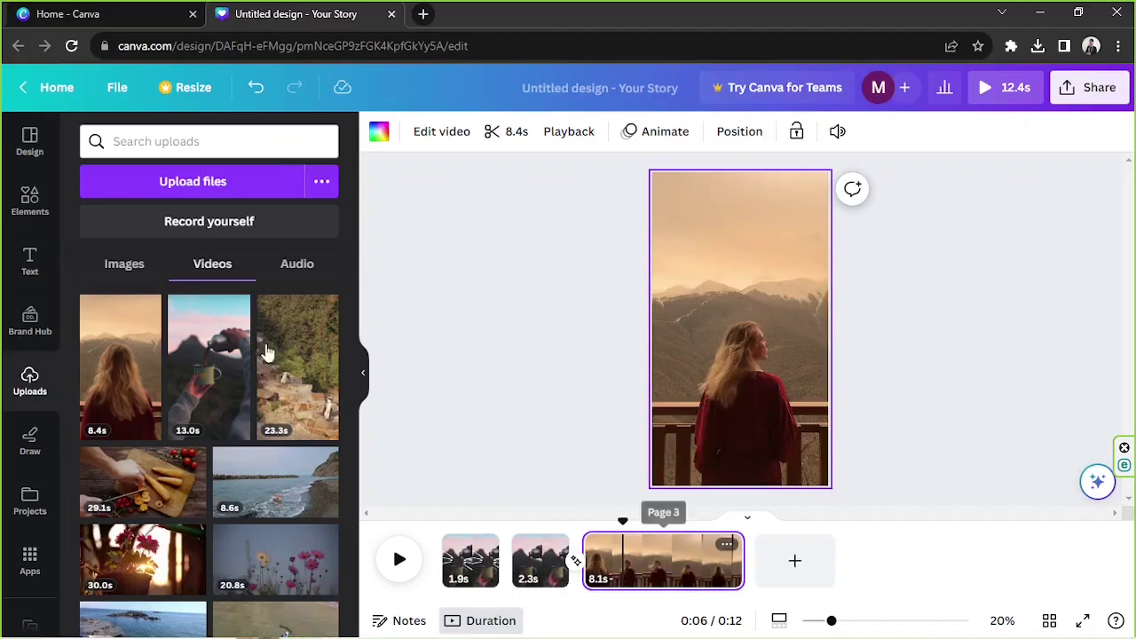
- Search the element library for 'heart' graphics
click(24, 195)
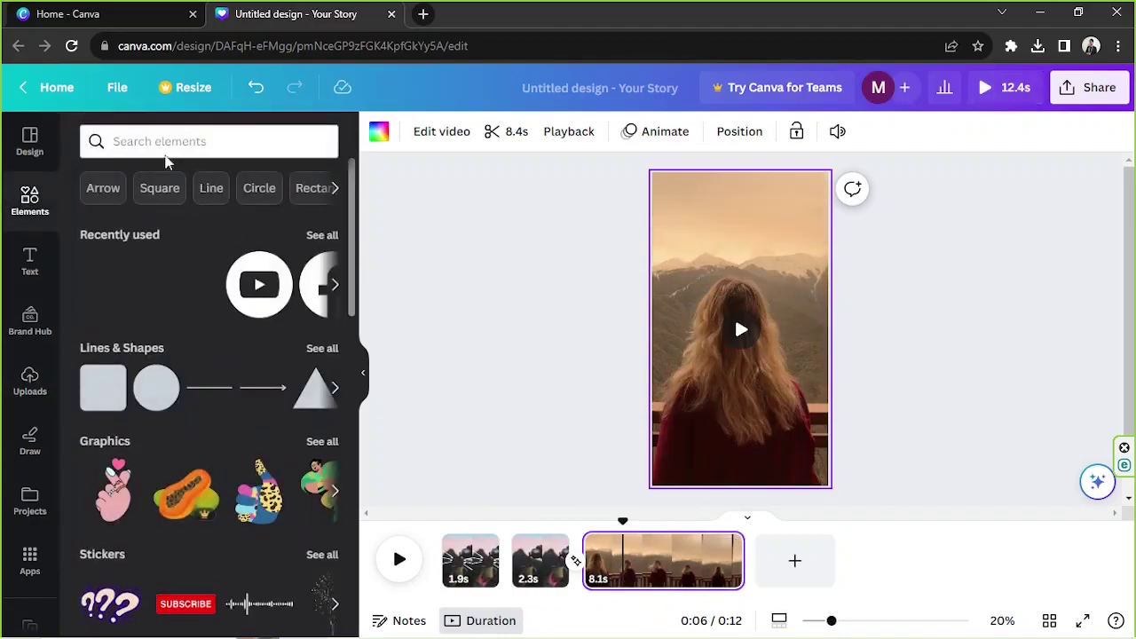
click(278, 143)
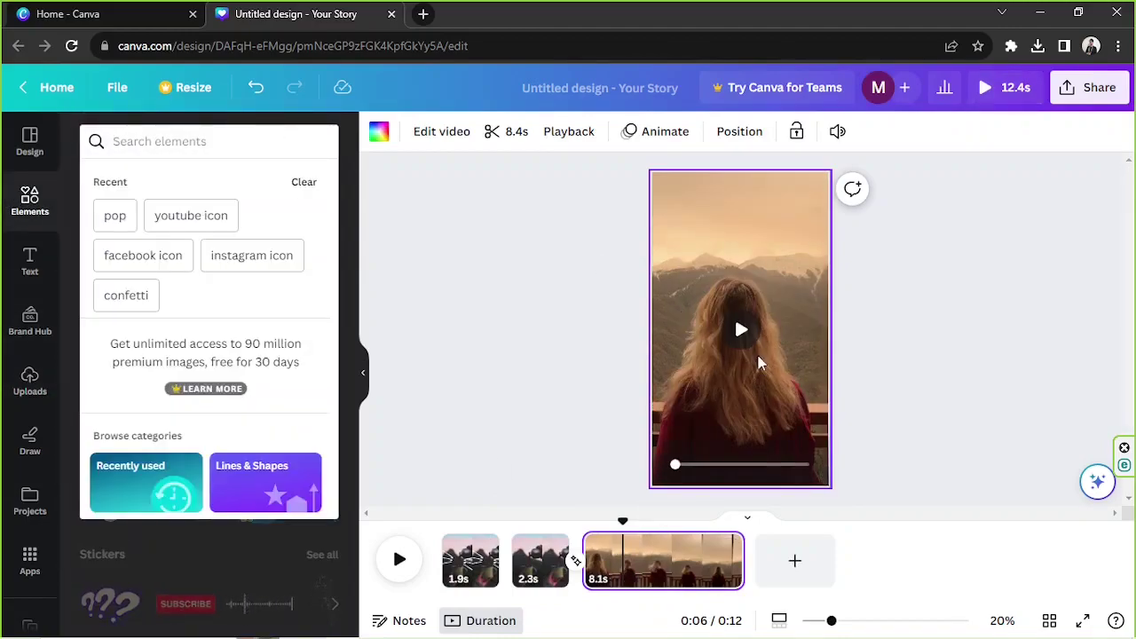
text(heart)
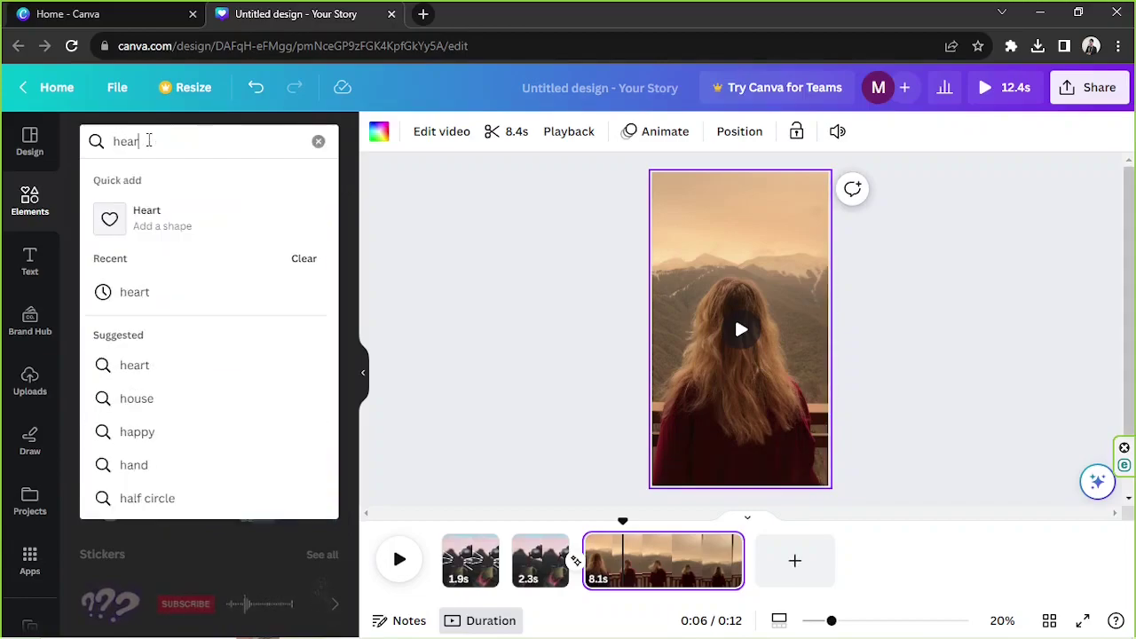
key(Return)
click(133, 181)
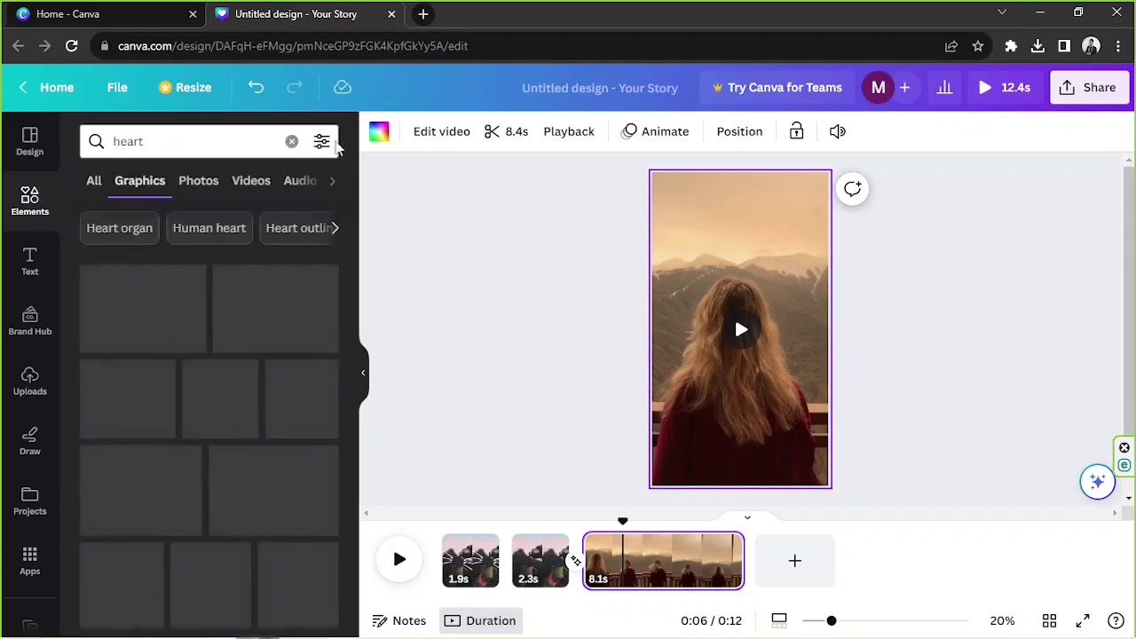
click(275, 142)
- Filter the results to Animated and add the white double-heart outline sticker
click(322, 142)
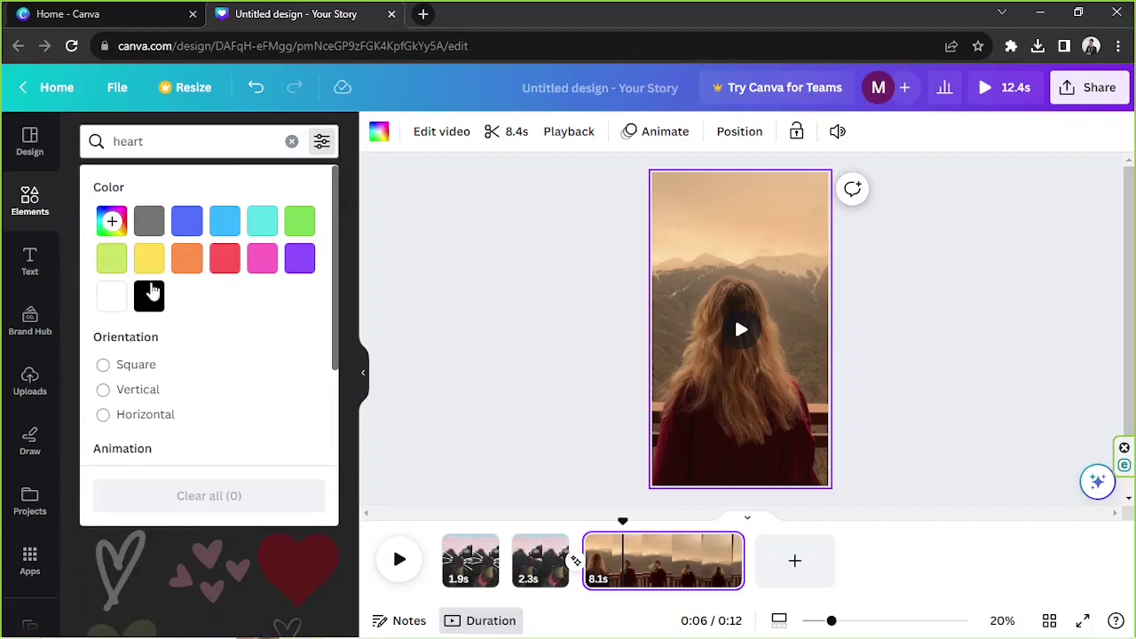
scroll(174, 285, down, 2)
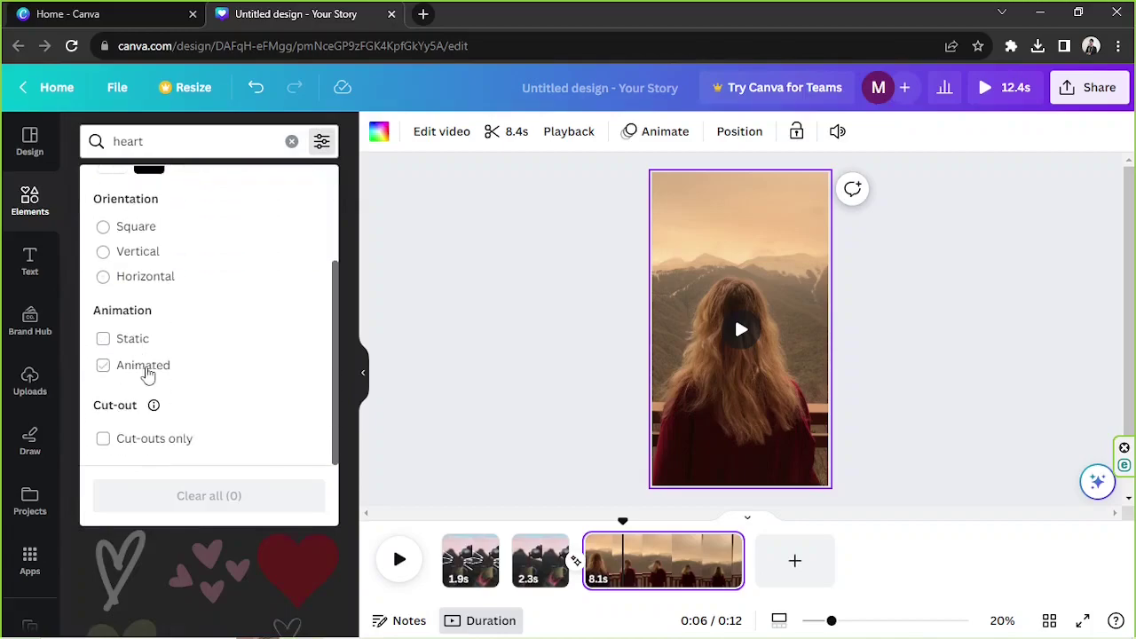
click(166, 375)
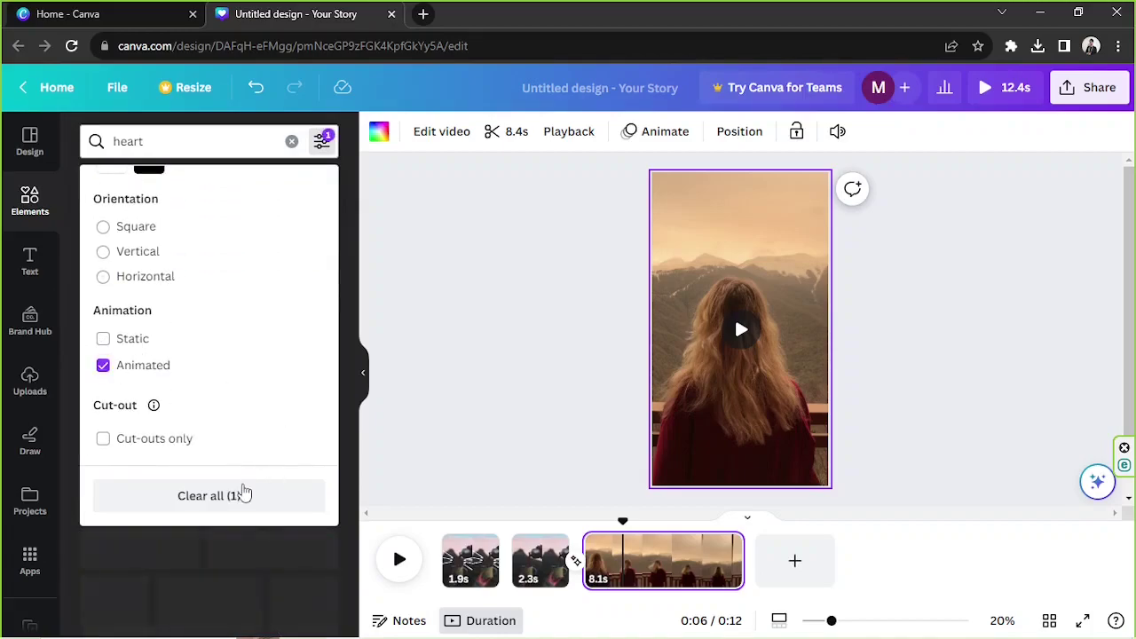
click(322, 142)
click(322, 144)
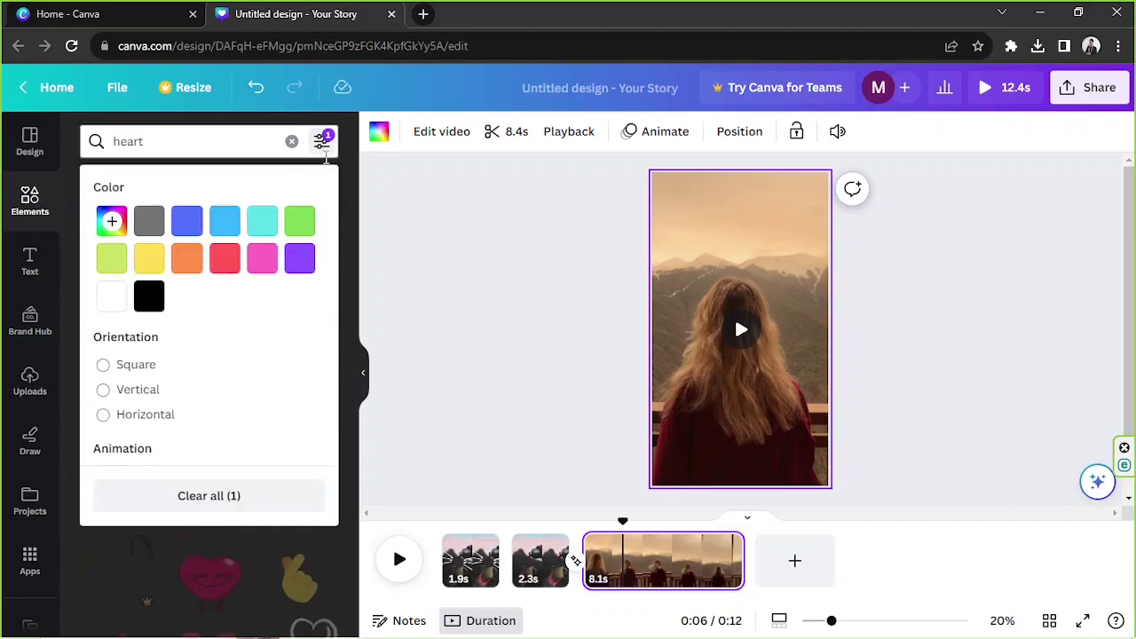
click(352, 178)
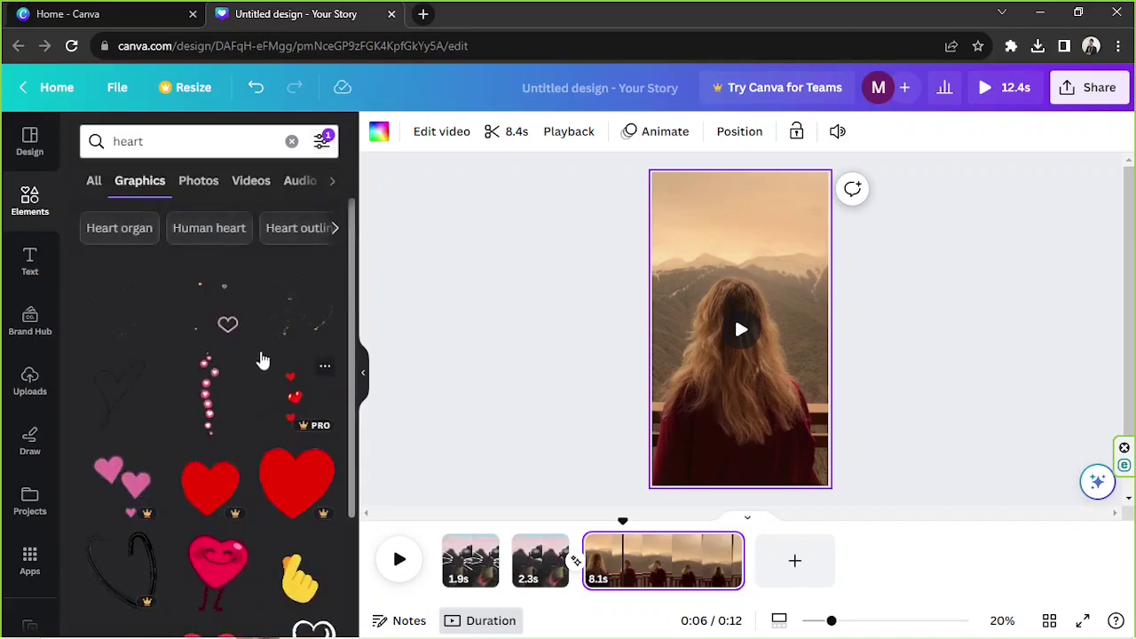
scroll(236, 323, down, 5)
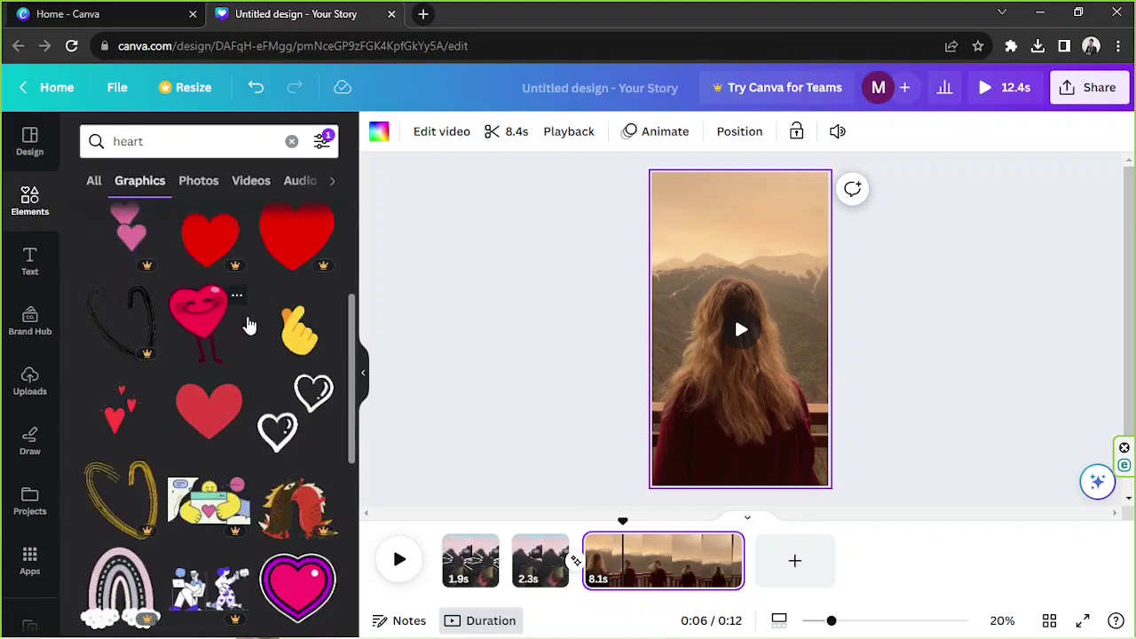
click(289, 332)
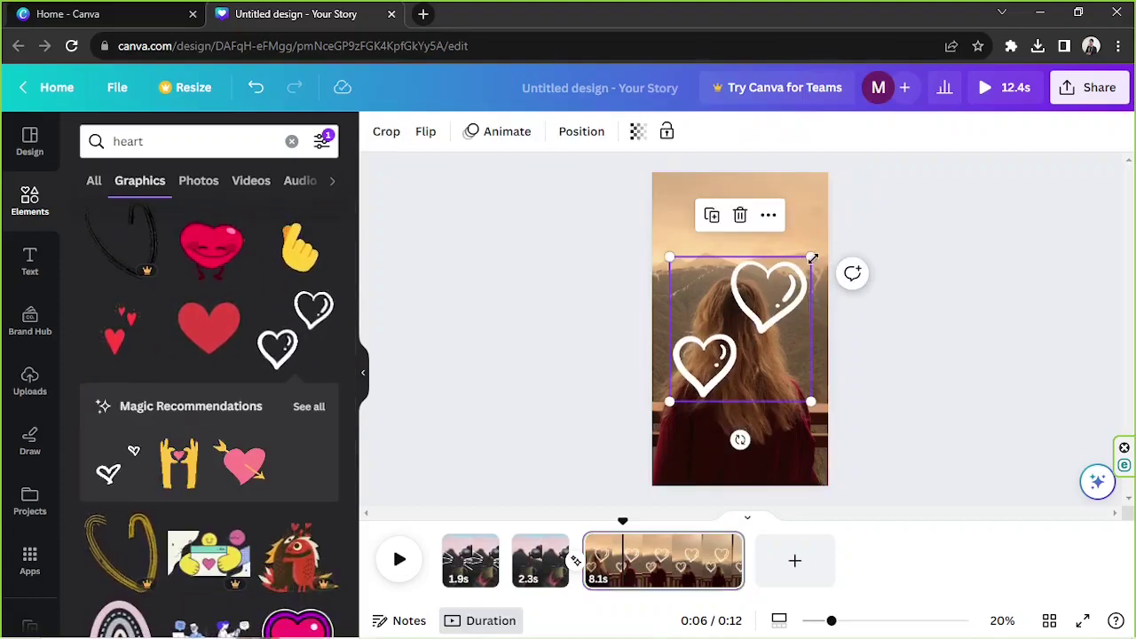
- Shrink the heart sticker and preview the story from the pouring page
drag(761, 371, 778, 328)
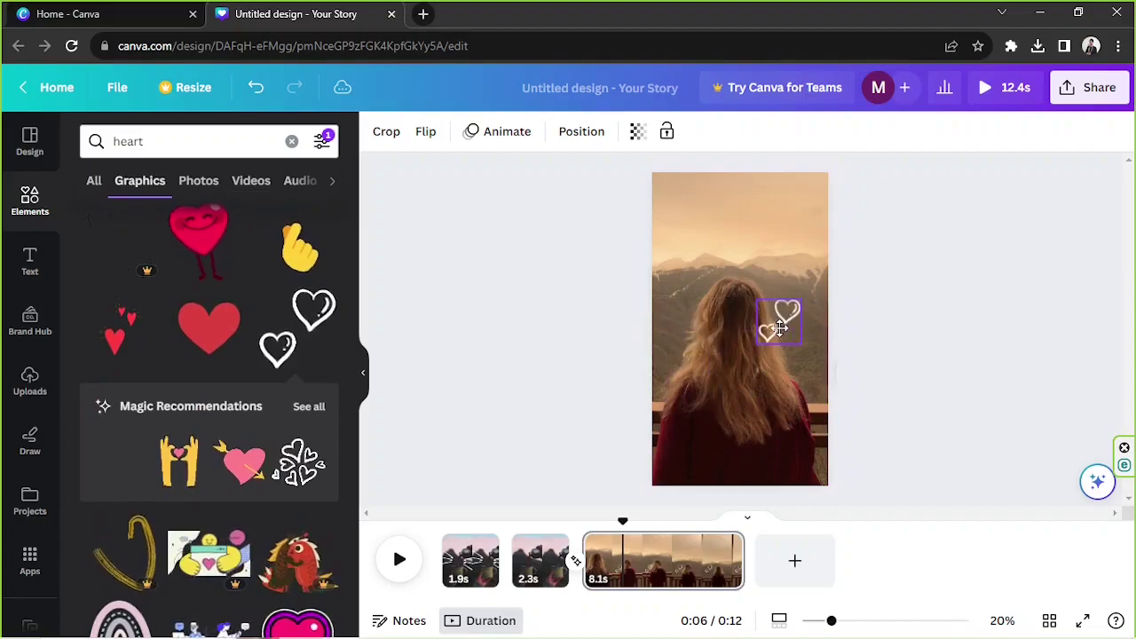
click(563, 520)
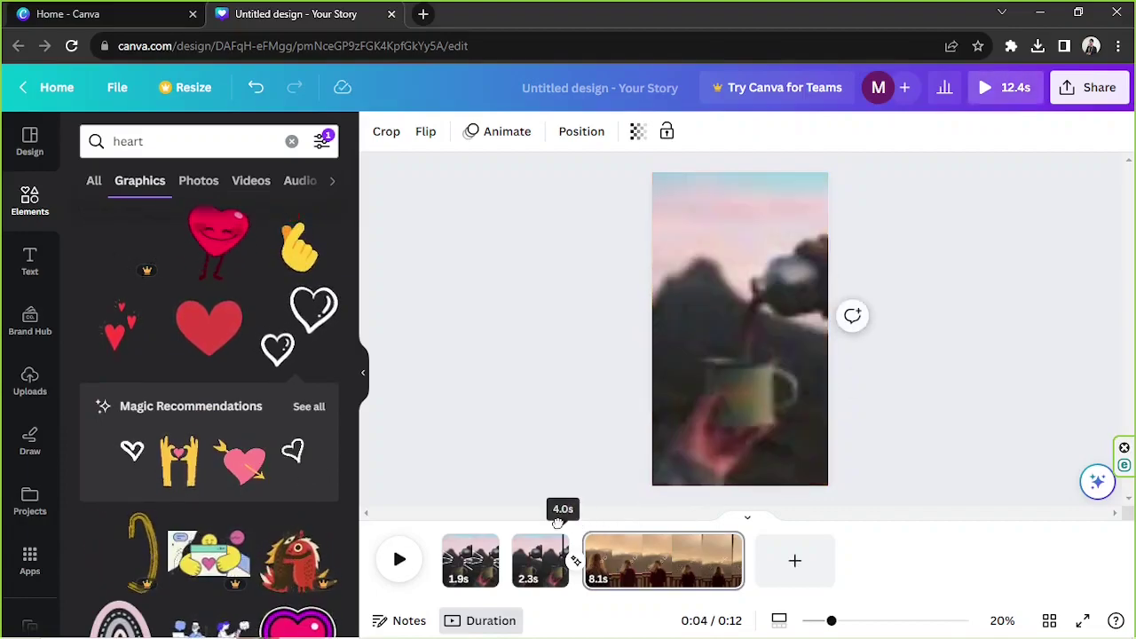
click(399, 559)
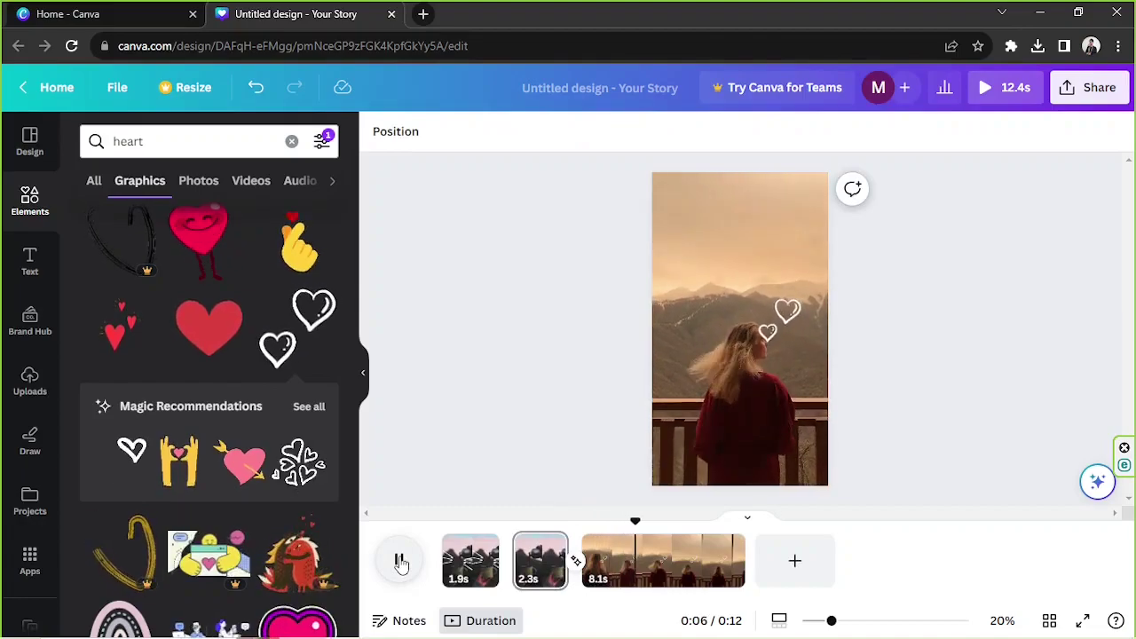
click(400, 559)
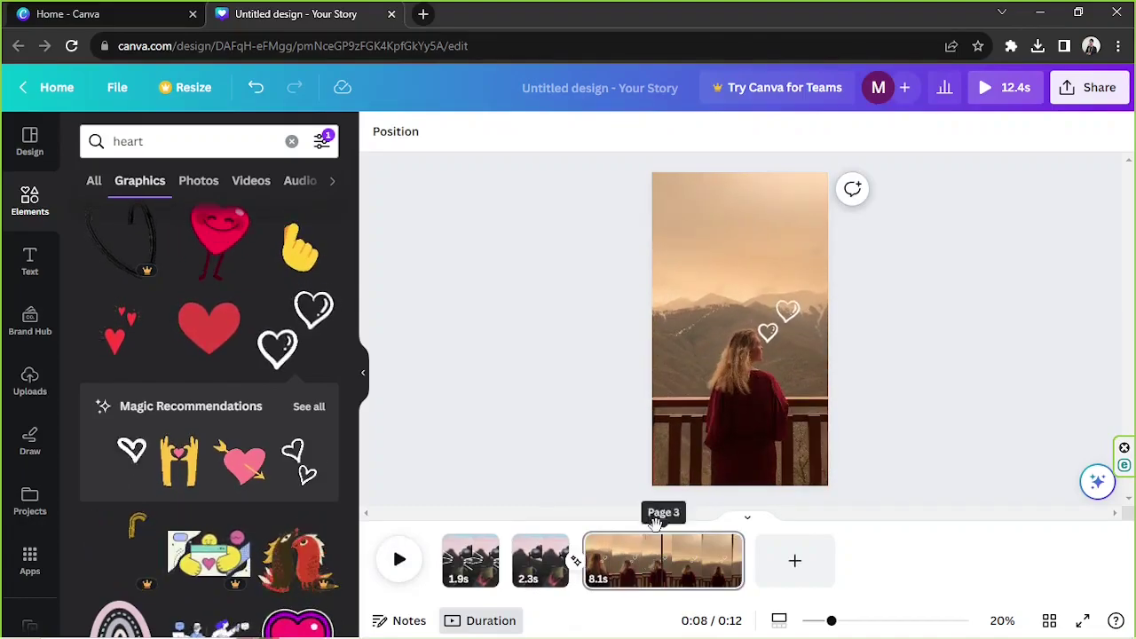
drag(657, 521, 557, 521)
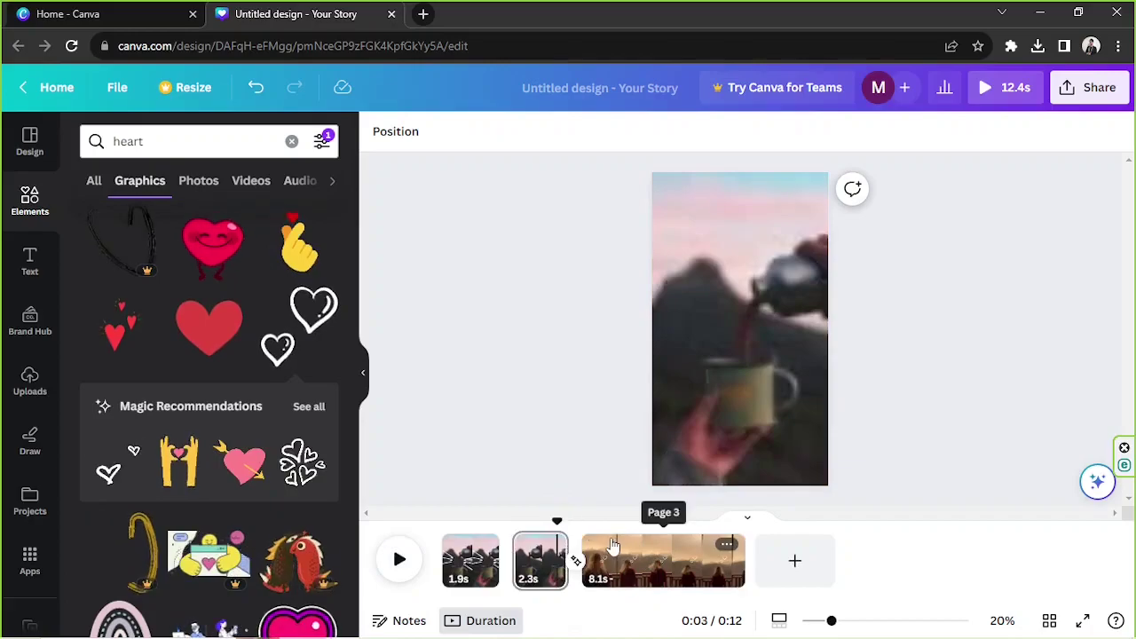
- Shrink the hearts to about 202 × 208 and nudge them beside the woman's head
click(765, 340)
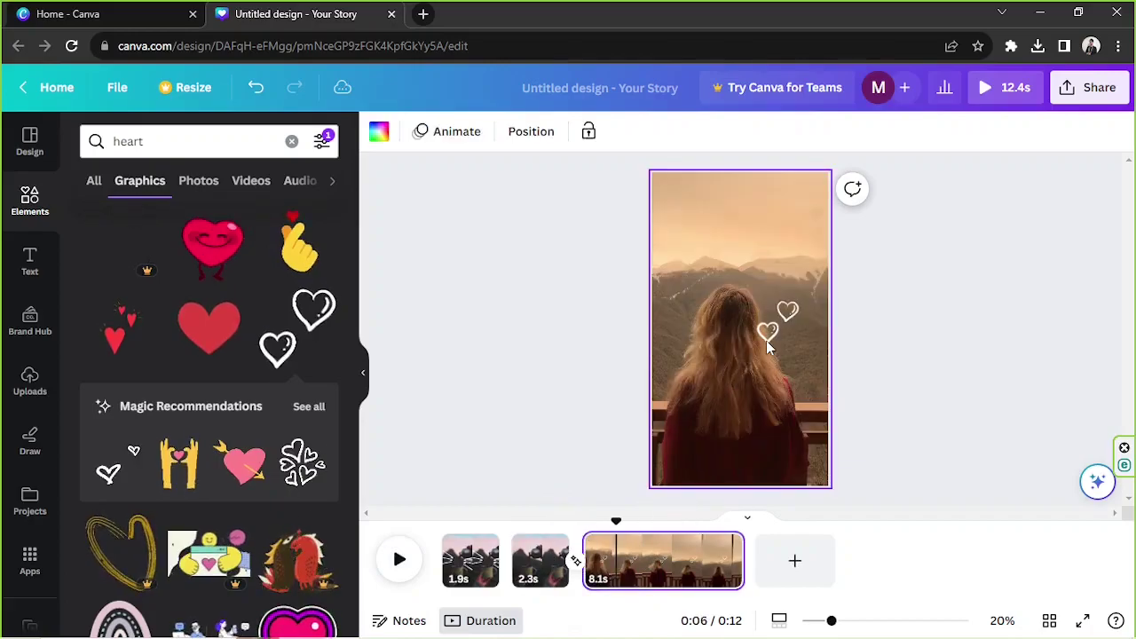
click(766, 340)
drag(803, 286, 788, 314)
drag(778, 329, 771, 323)
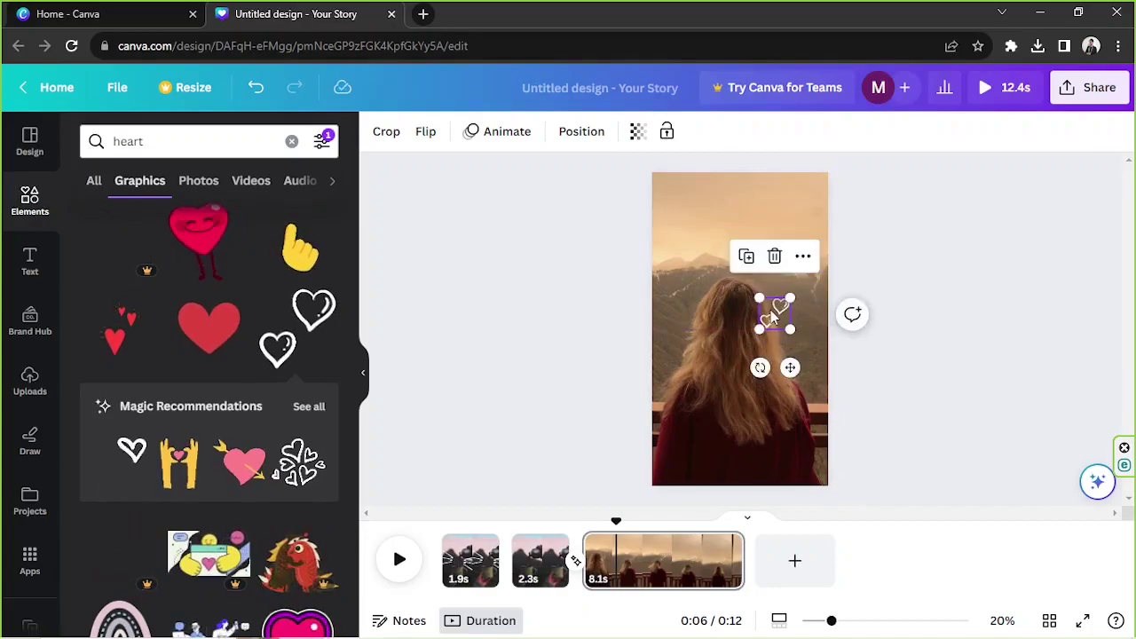
- Record a custom wavy motion path carrying the hearts from her head up to the page top
click(488, 133)
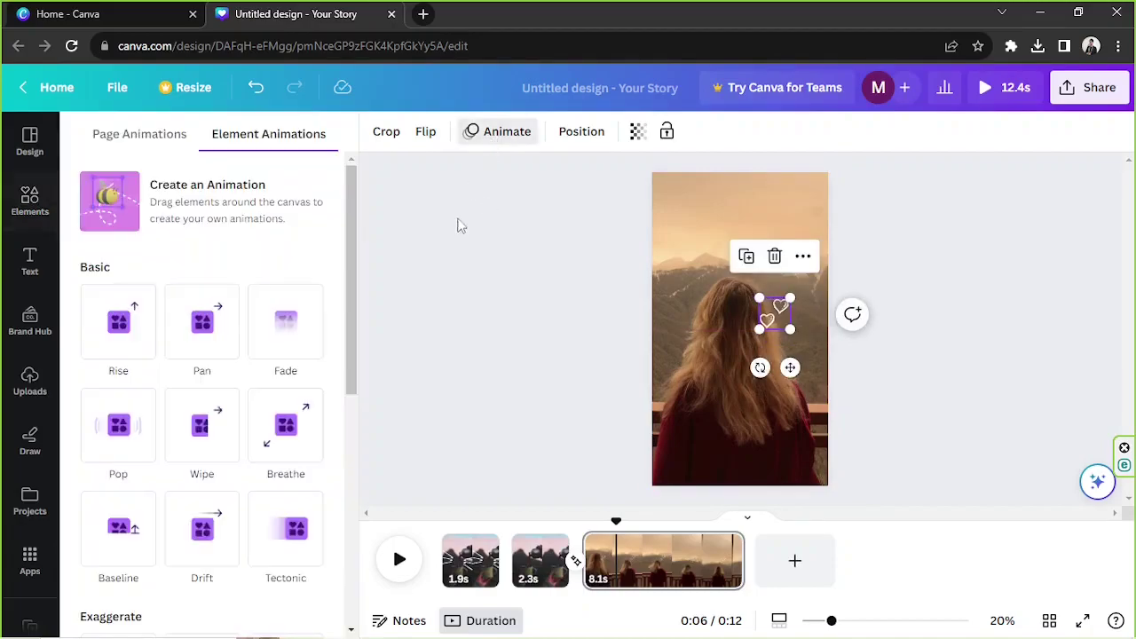
click(281, 213)
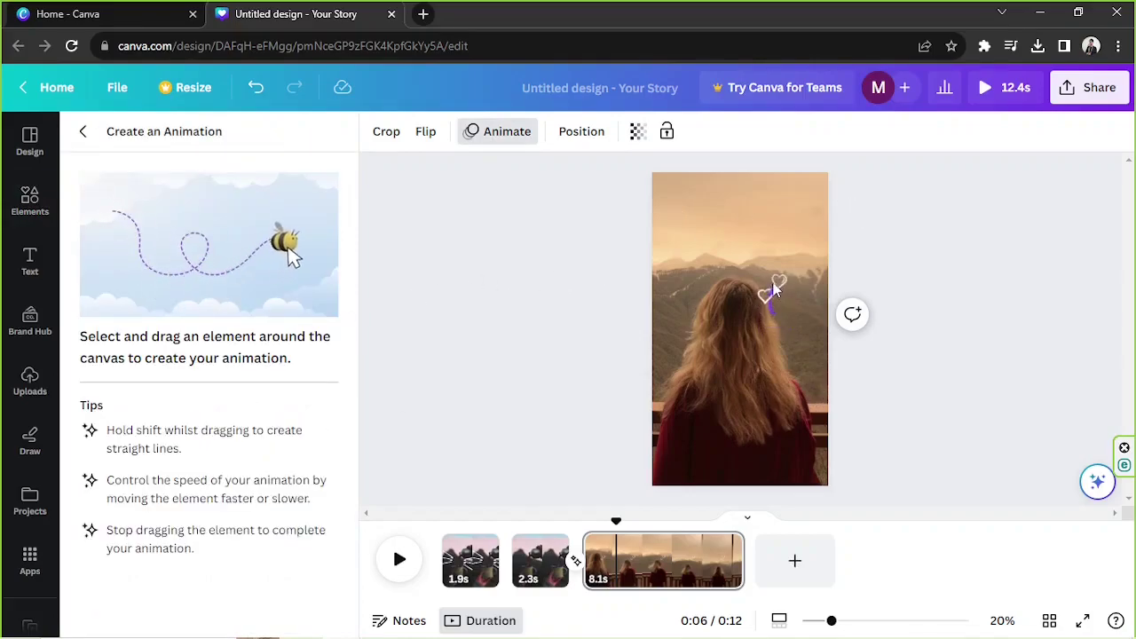
drag(761, 240, 742, 232)
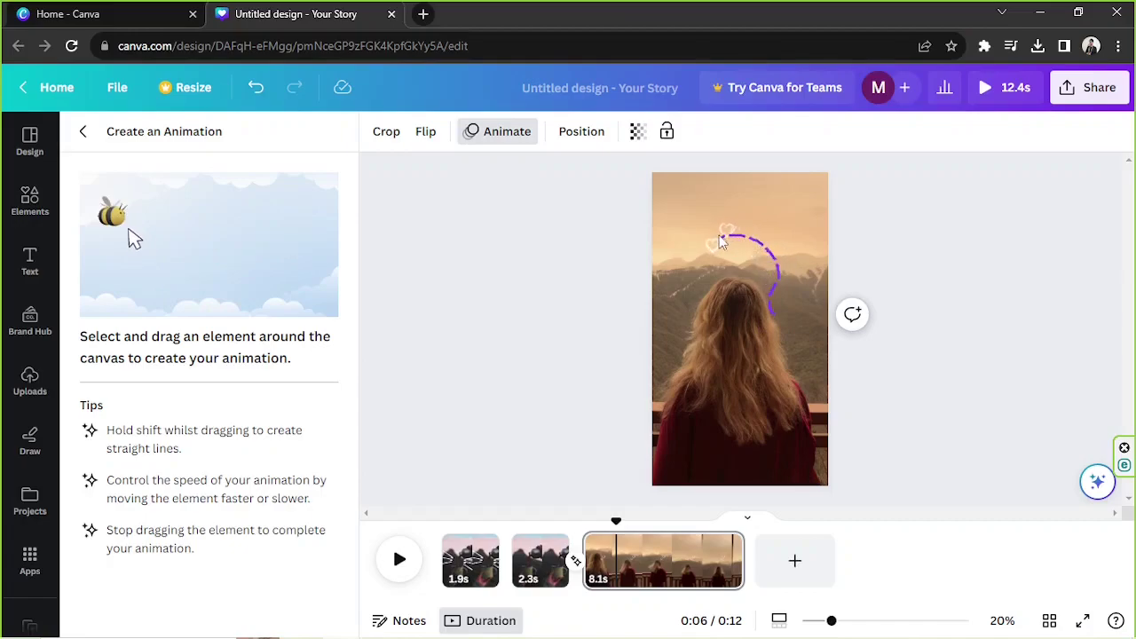
drag(700, 266, 700, 268)
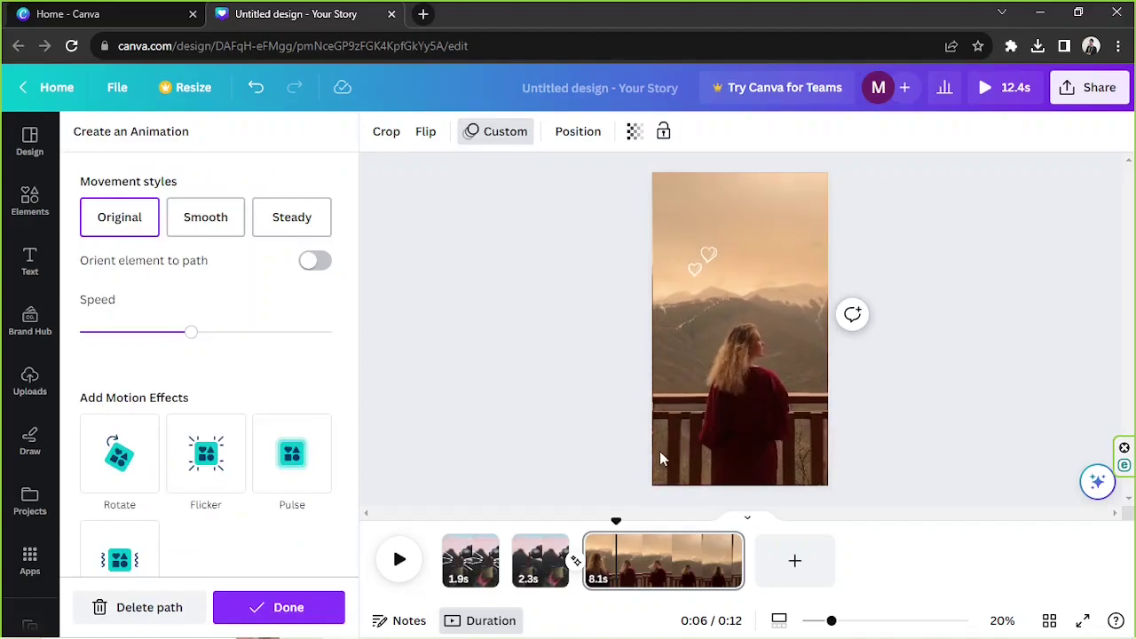
click(133, 619)
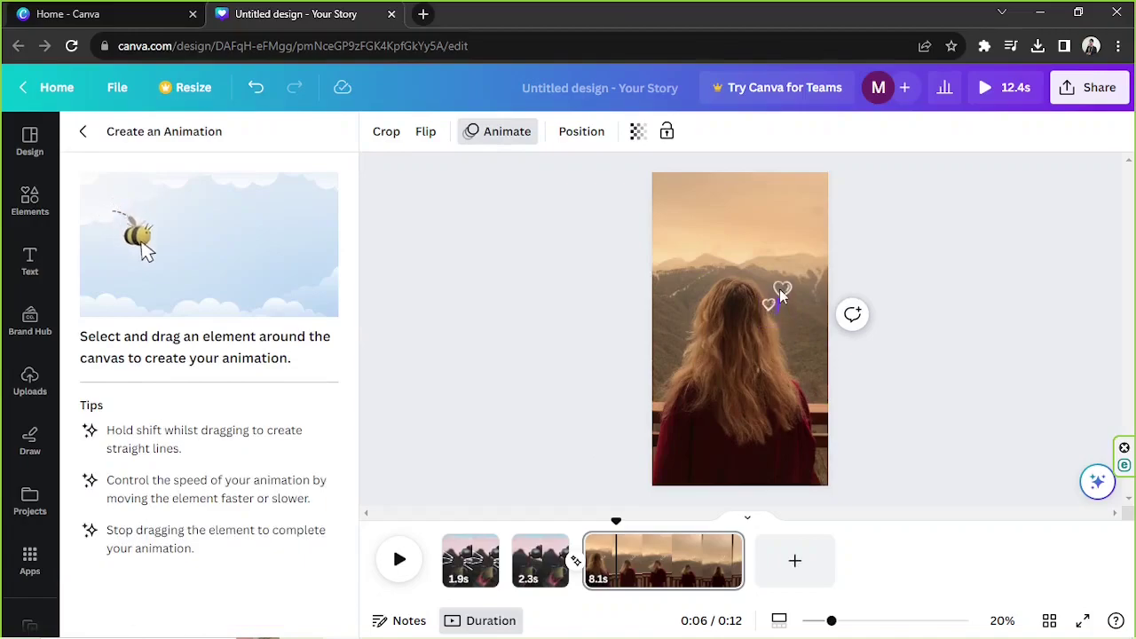
drag(748, 266, 753, 249)
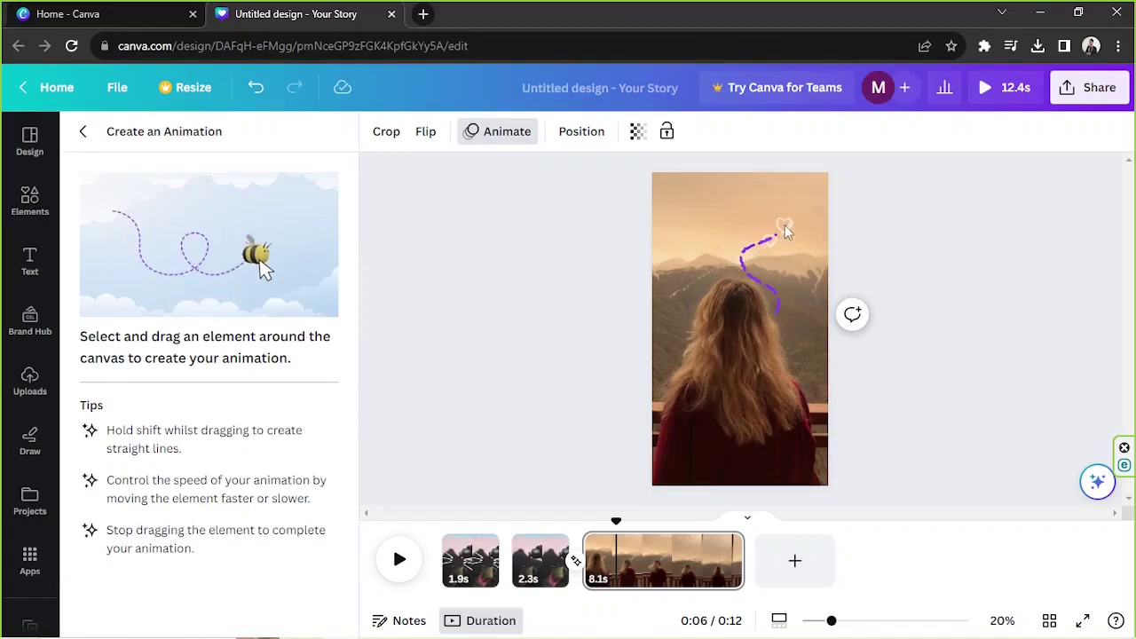
mouse_move(743, 179)
mouse_down()
mouse_move(723, 169)
mouse_move(732, 155)
mouse_up()
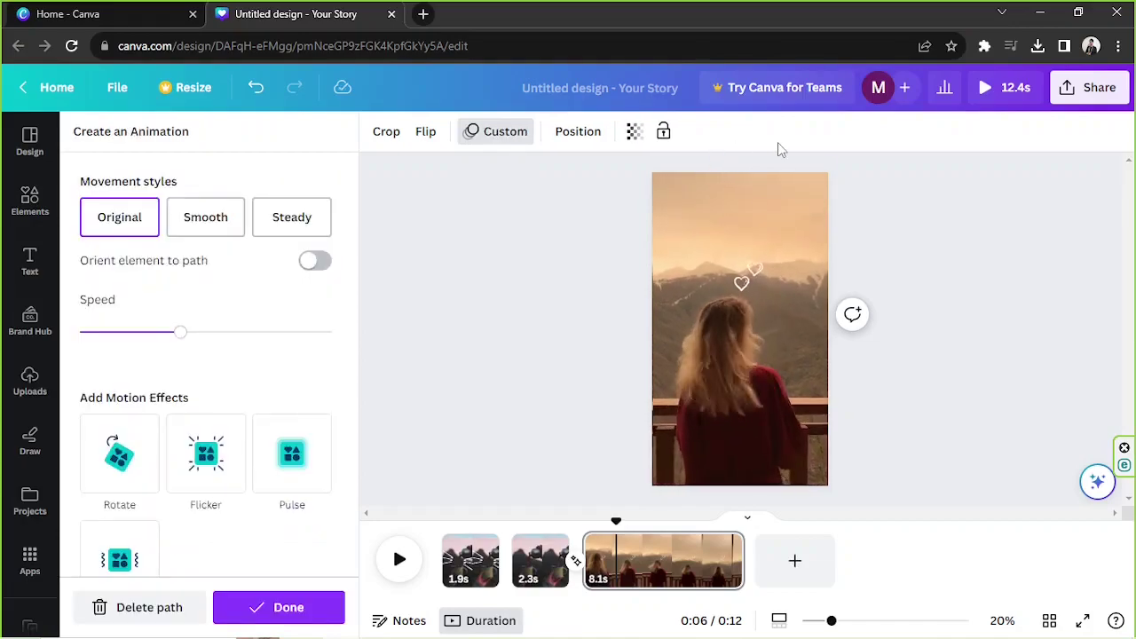
- Finish the motion path and preview the hearts' movement from 0:04
click(774, 312)
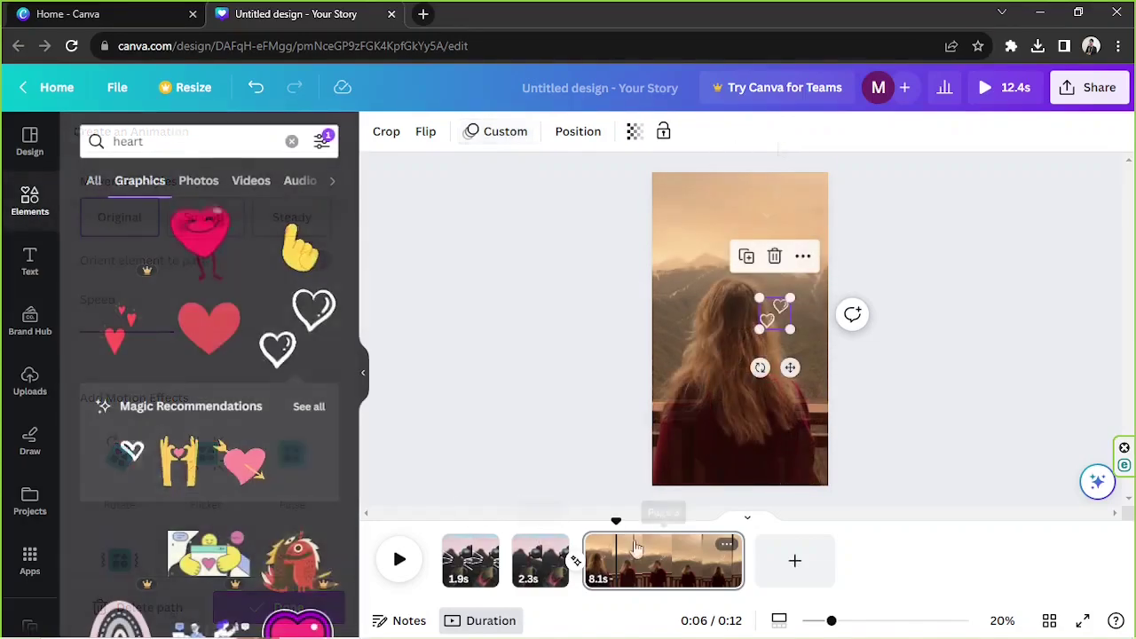
drag(612, 523, 579, 523)
click(401, 561)
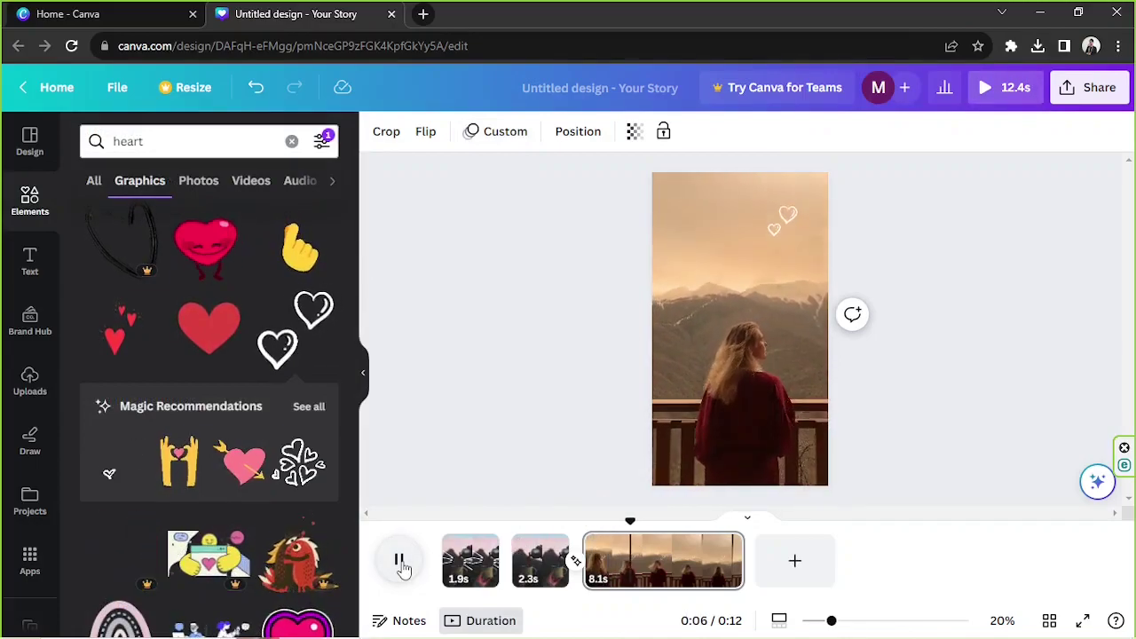
click(401, 568)
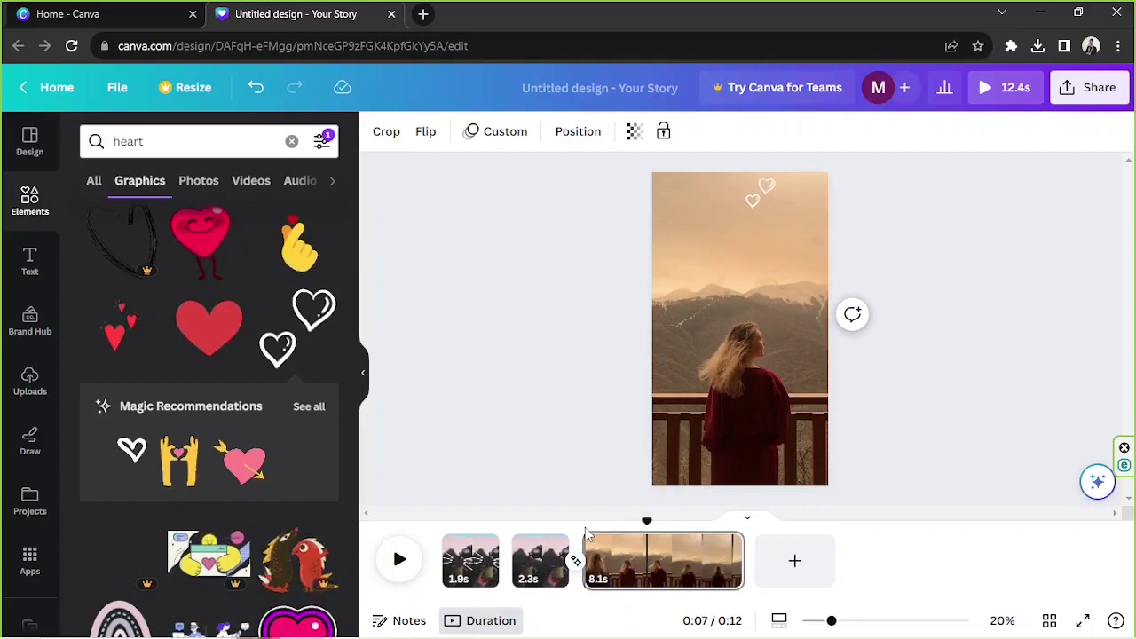
drag(646, 521, 607, 512)
- Switch the hearts' custom animation to the Smooth movement style
click(775, 312)
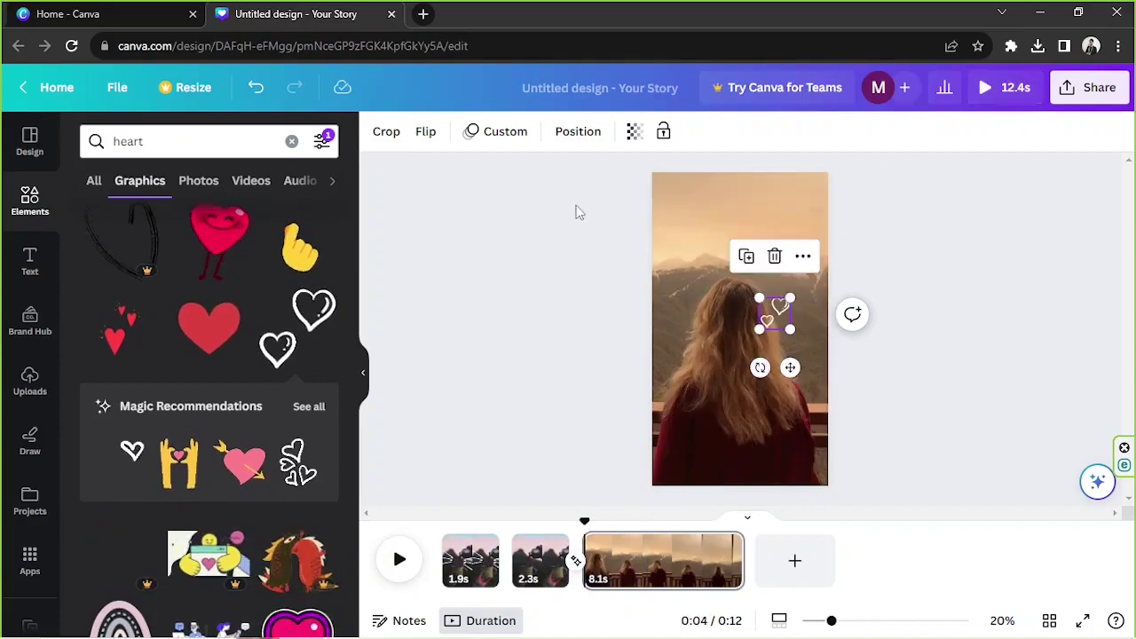
click(506, 138)
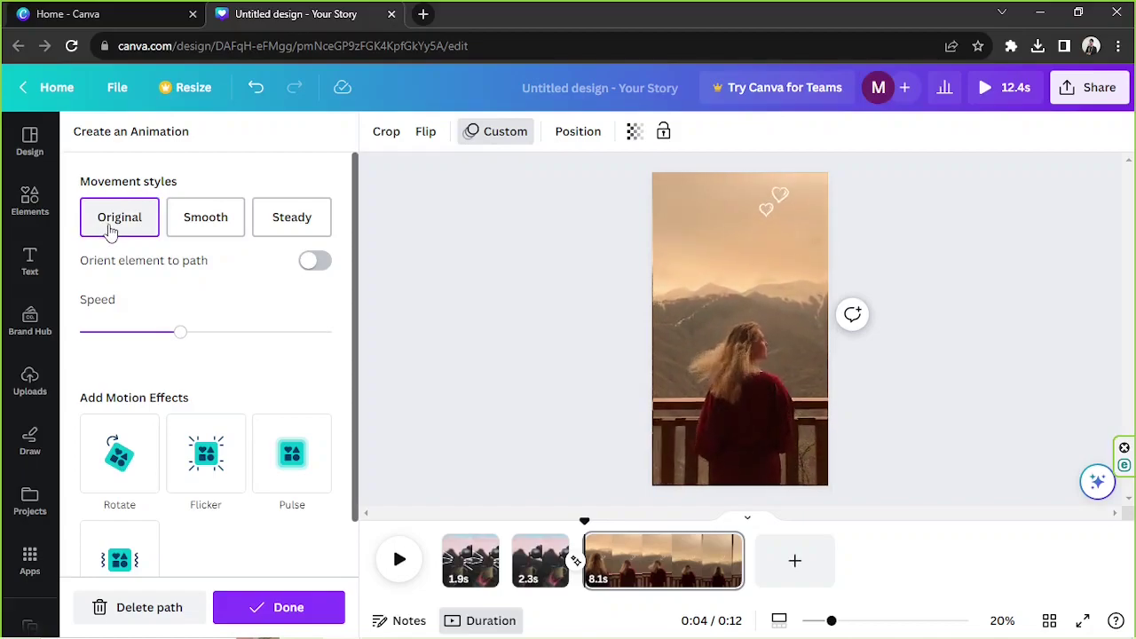
click(216, 229)
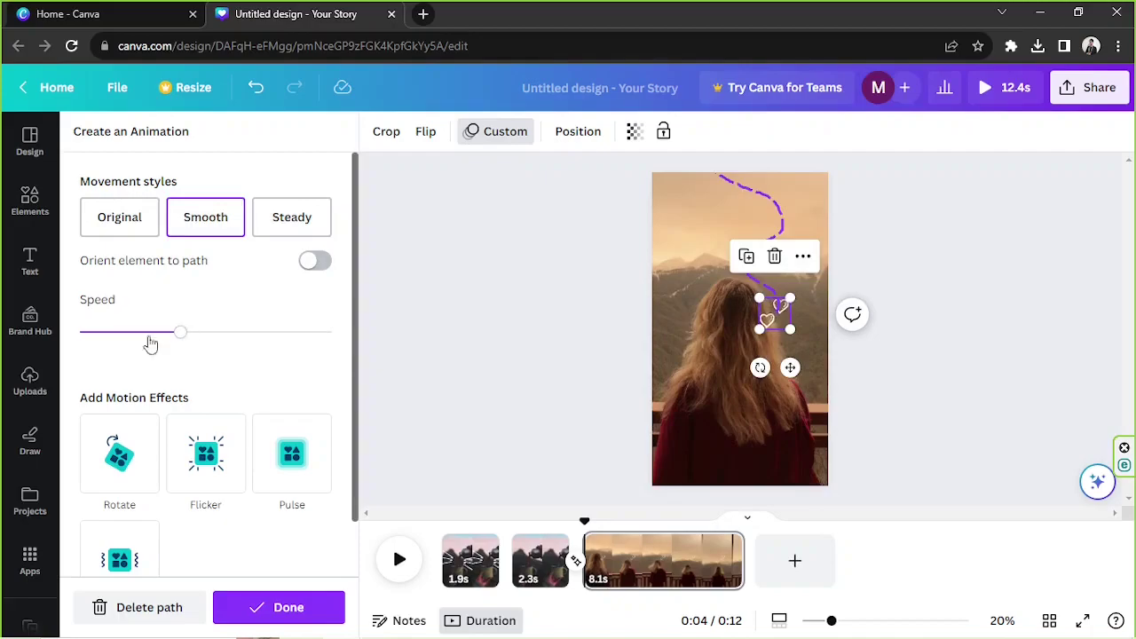
- Set the path speed slider to about two-thirds, previewing the hearts' travel
drag(145, 335, 131, 334)
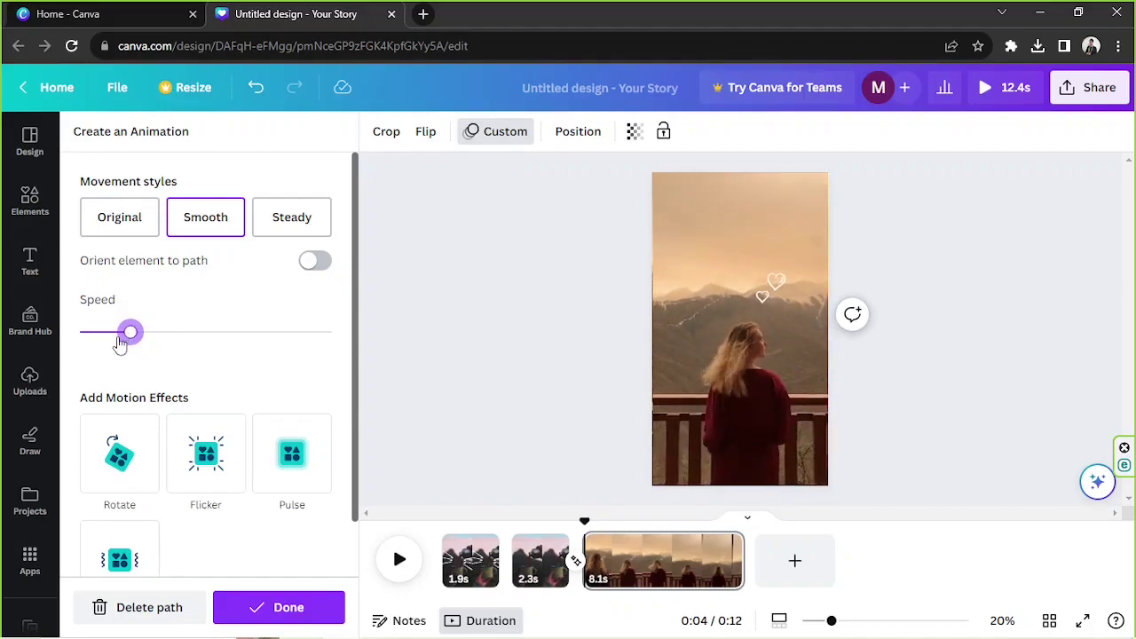
drag(129, 336, 87, 332)
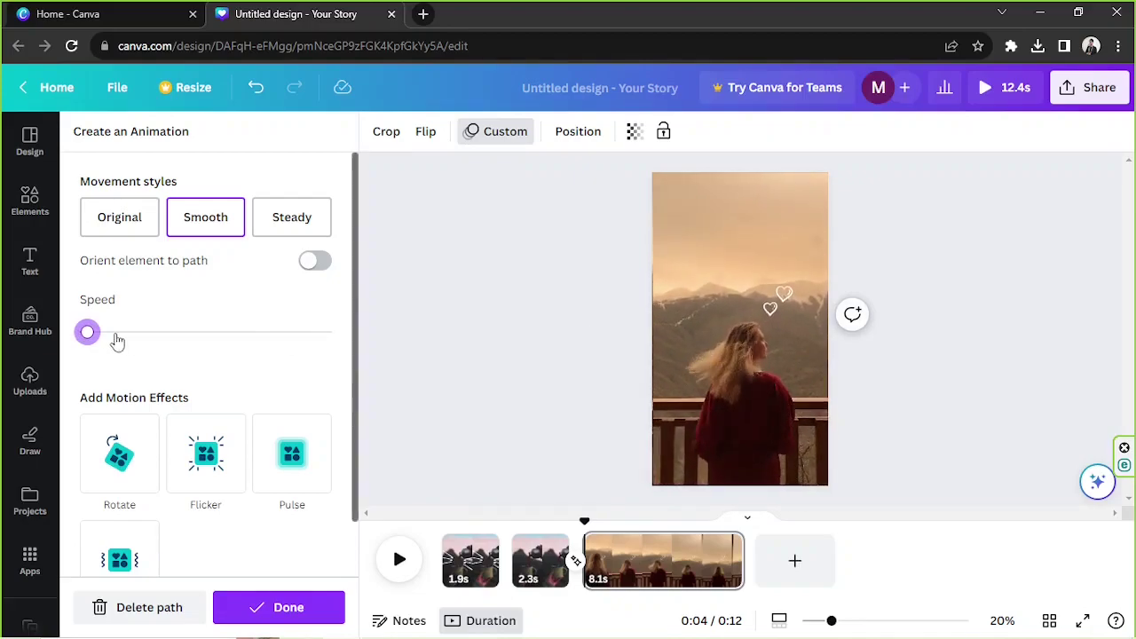
drag(95, 338, 405, 325)
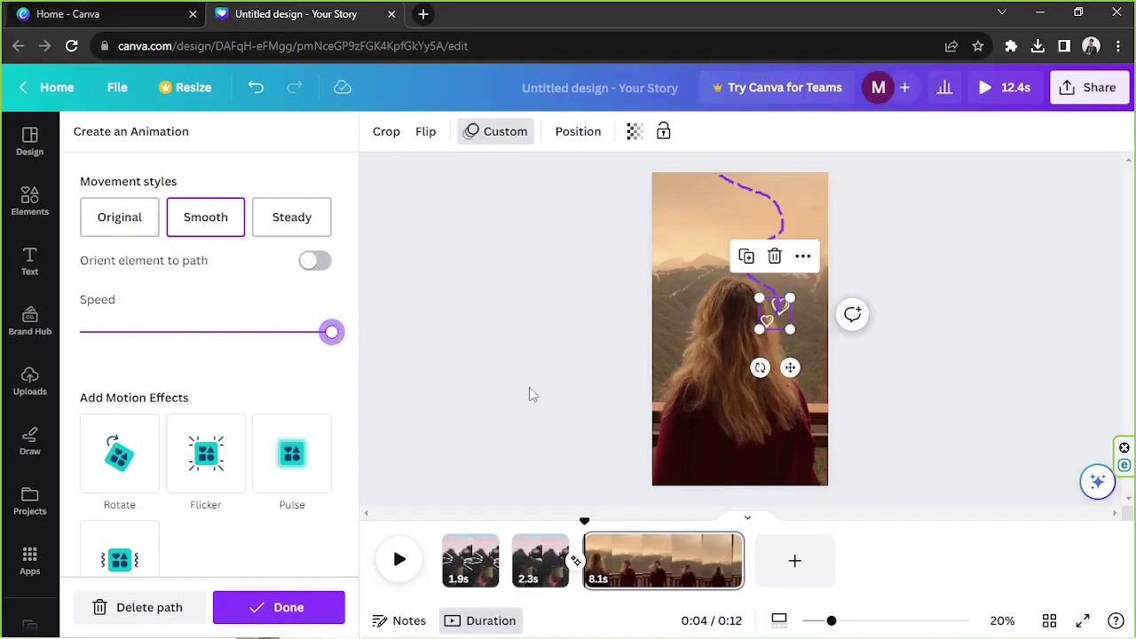
click(398, 557)
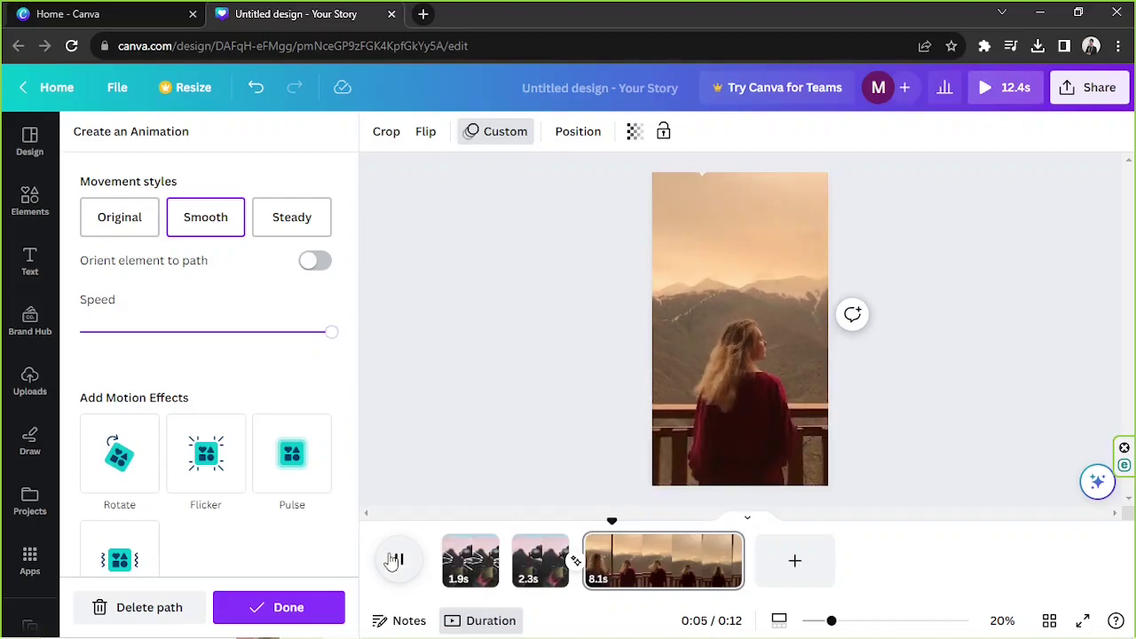
drag(333, 332, 236, 337)
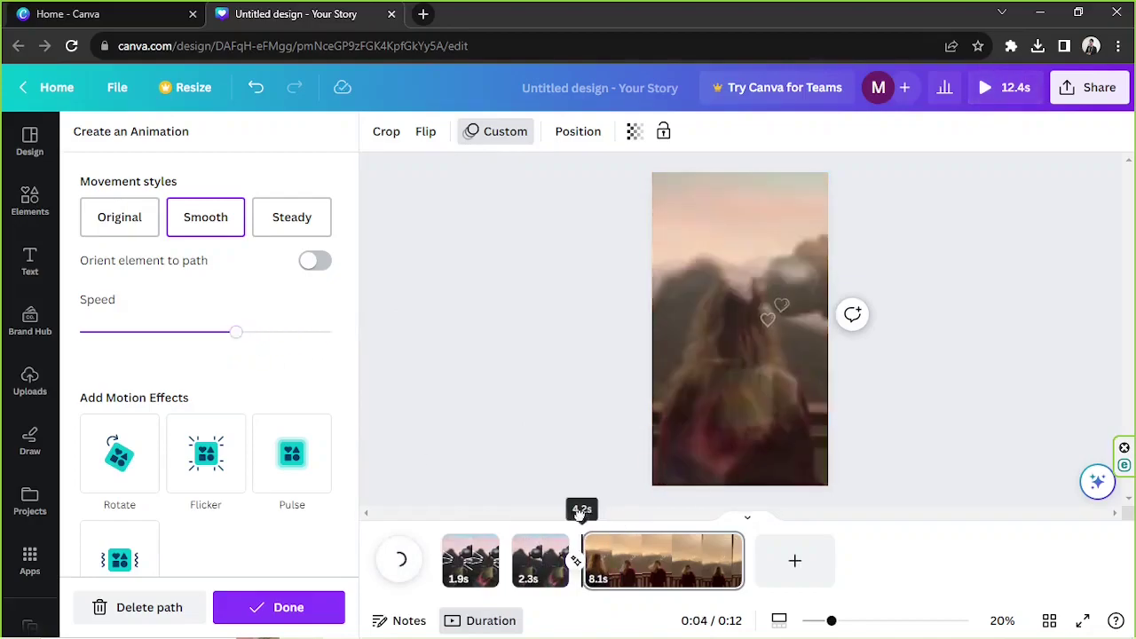
click(399, 561)
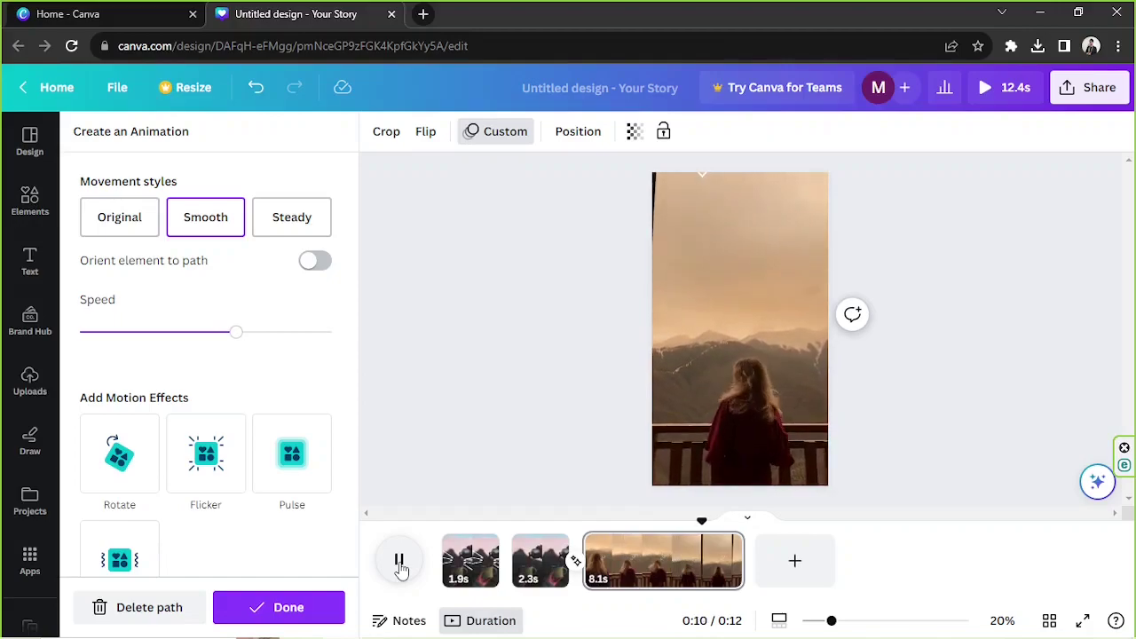
click(399, 561)
scroll(327, 351, down, 1)
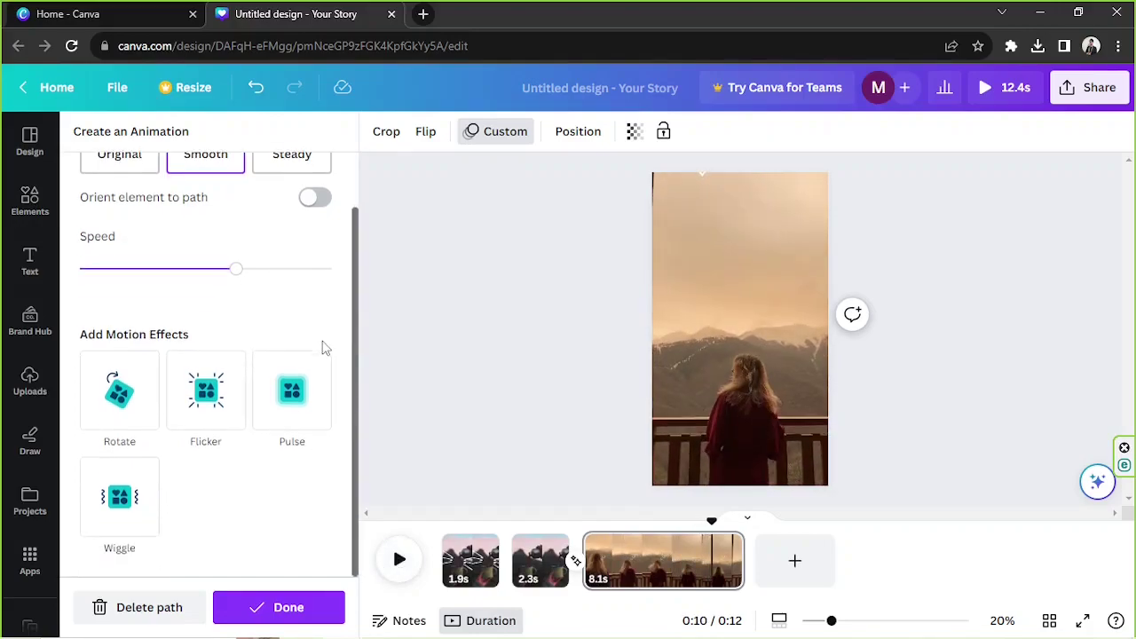
click(586, 521)
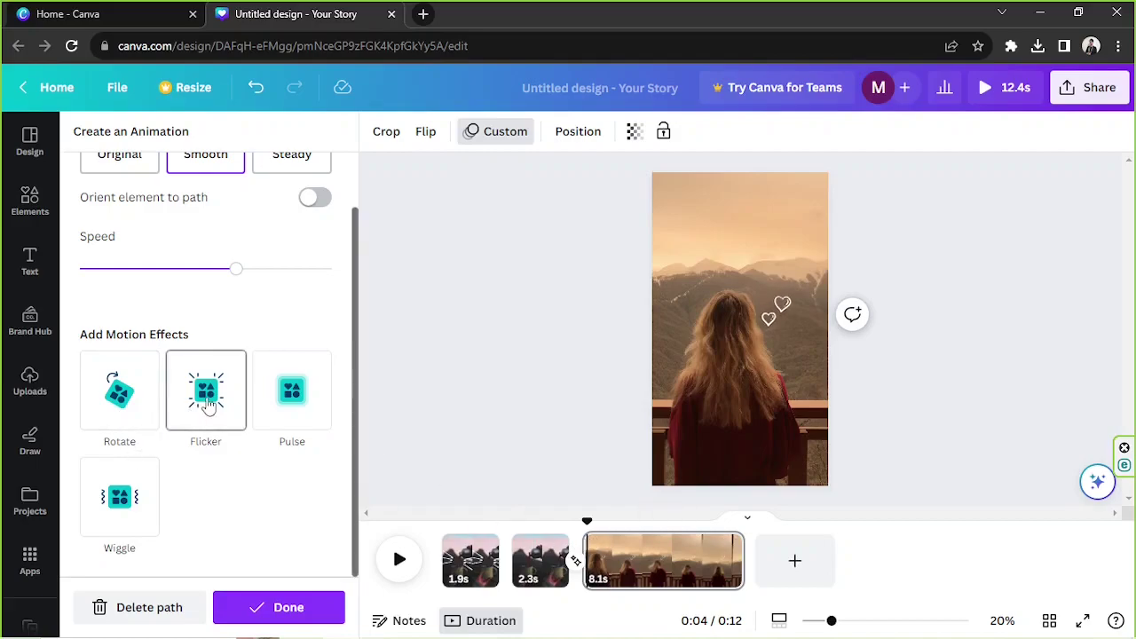
click(399, 560)
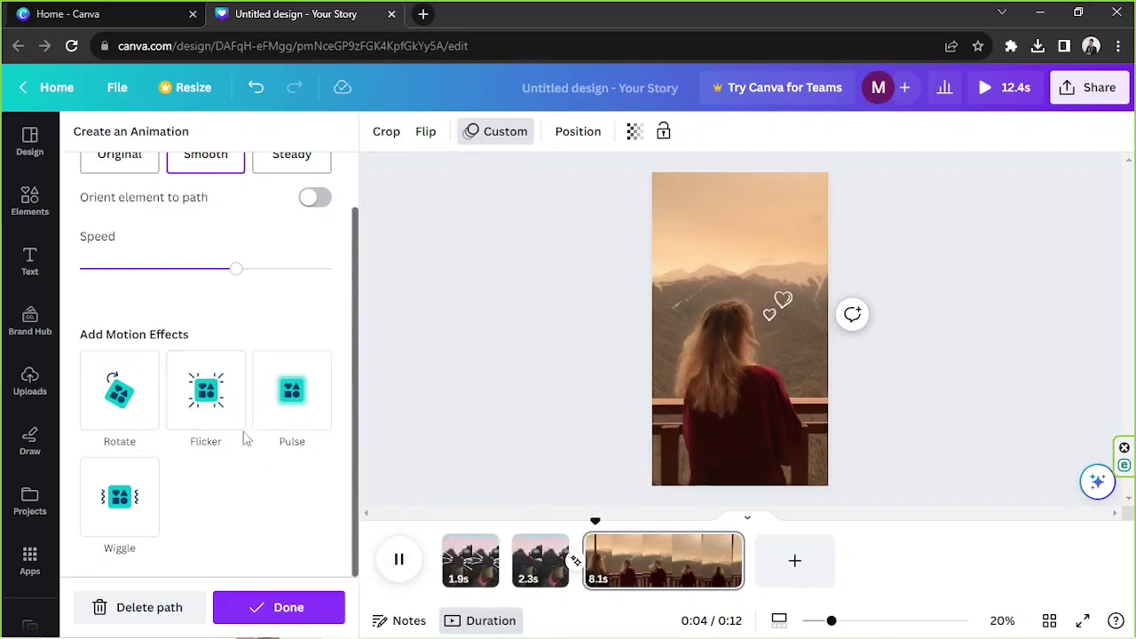
- Try Rotate, Pulse and Wiggle motion effects on the hearts
click(129, 400)
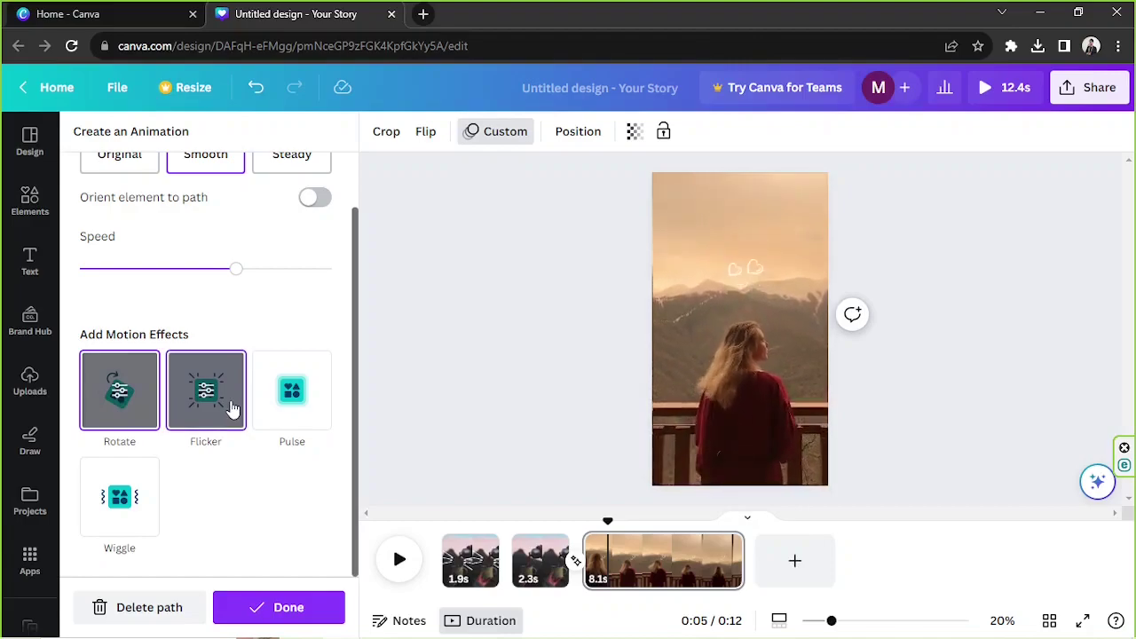
click(305, 400)
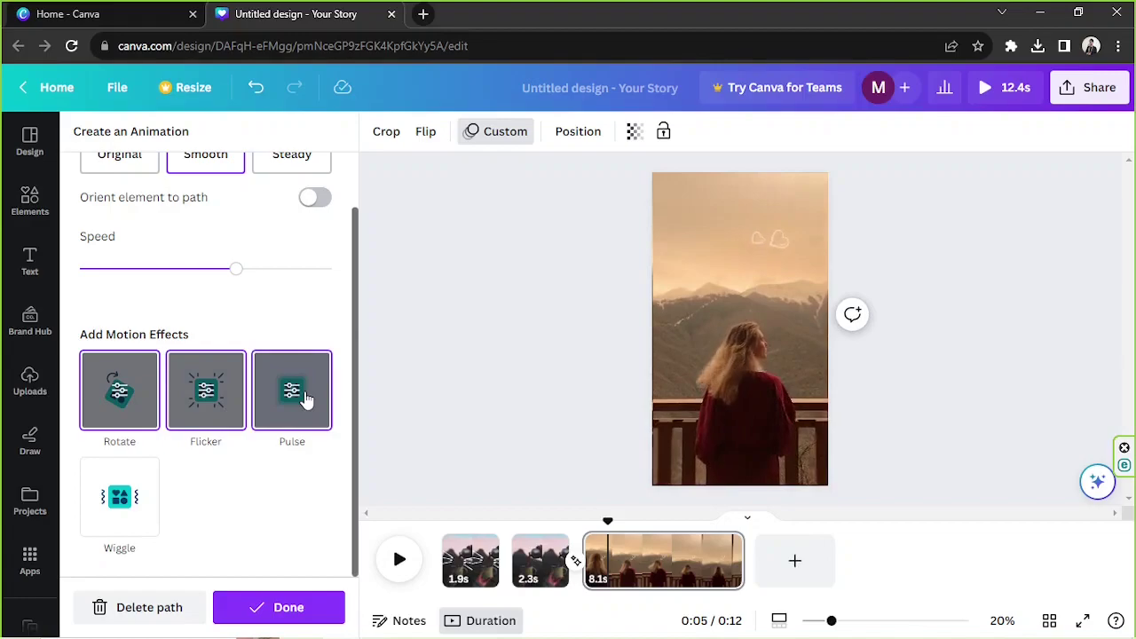
click(110, 509)
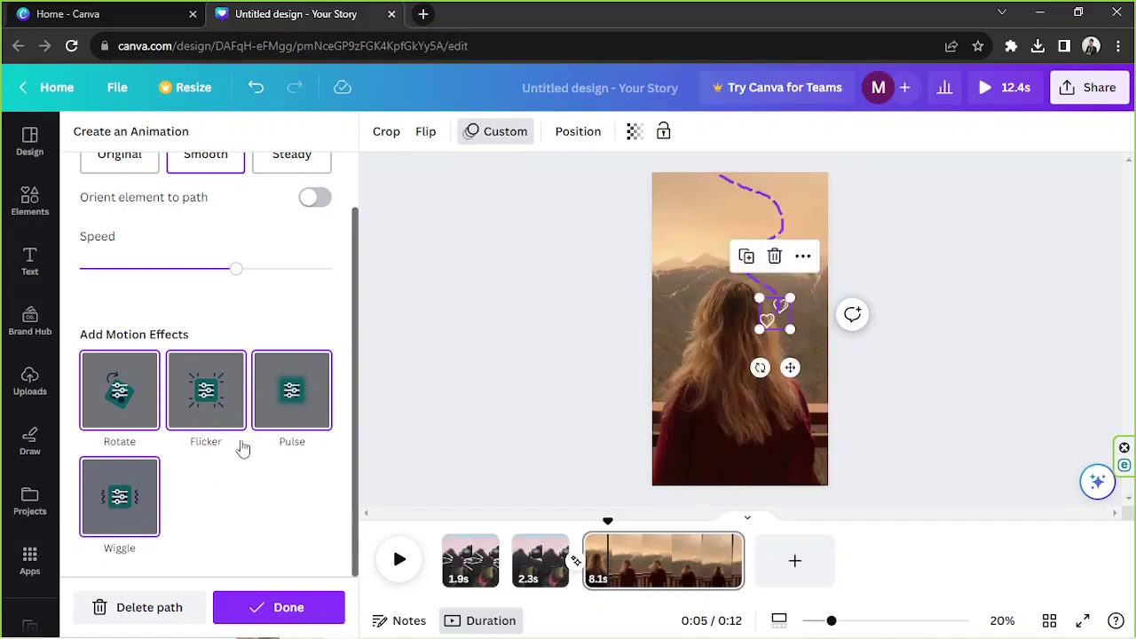
click(293, 397)
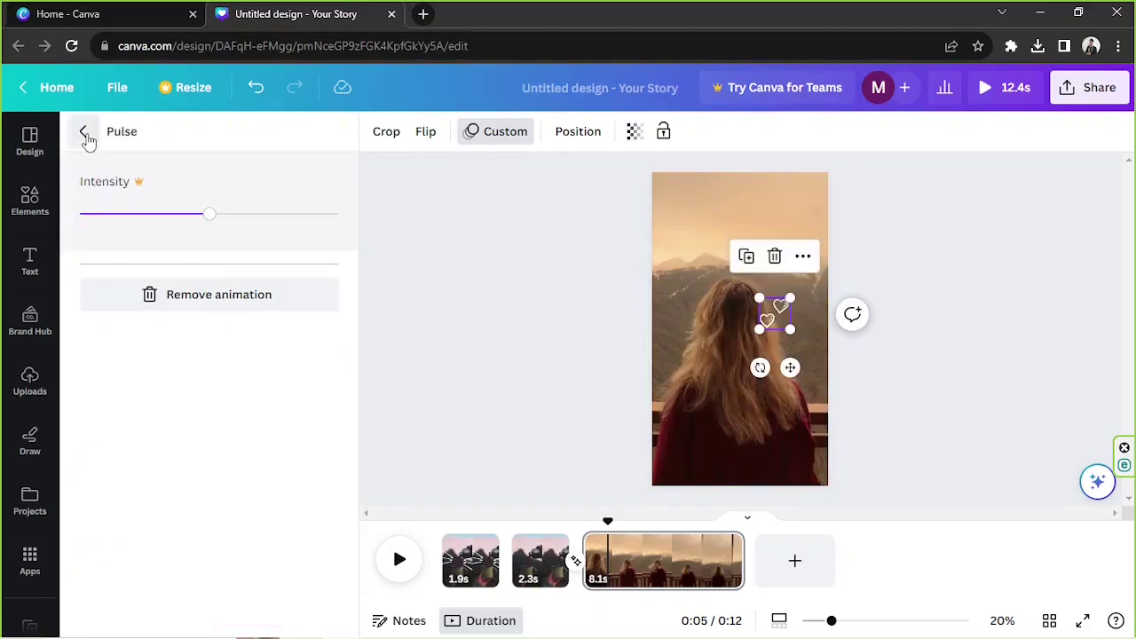
click(84, 132)
click(303, 388)
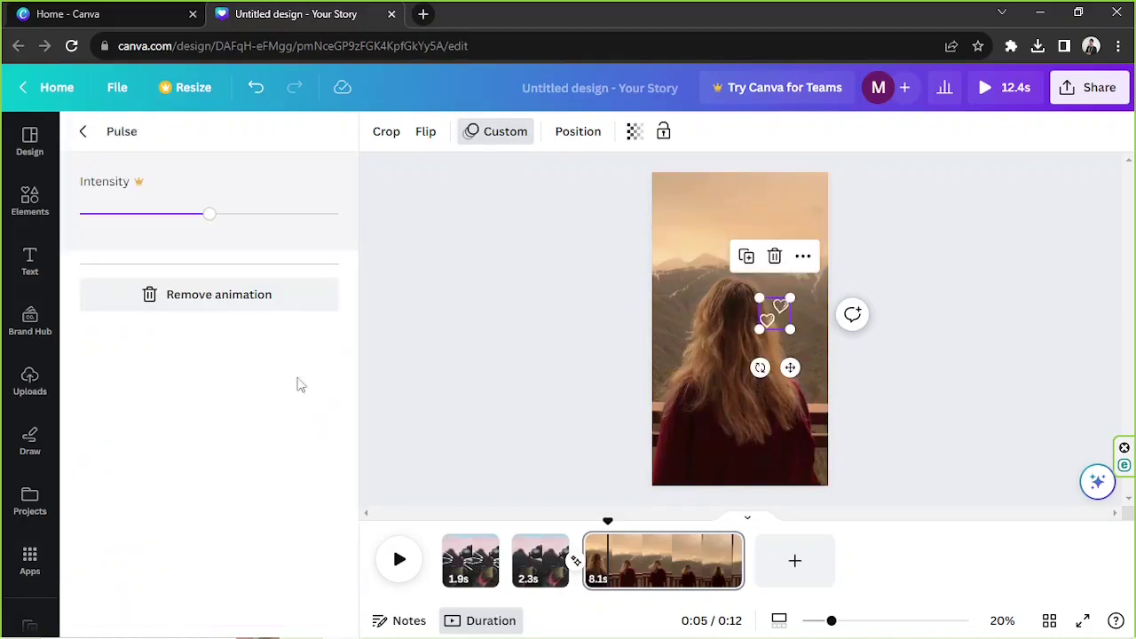
click(84, 132)
- Remove Flicker, Rotate and Wiggle so Pulse is the only motion effect
click(207, 390)
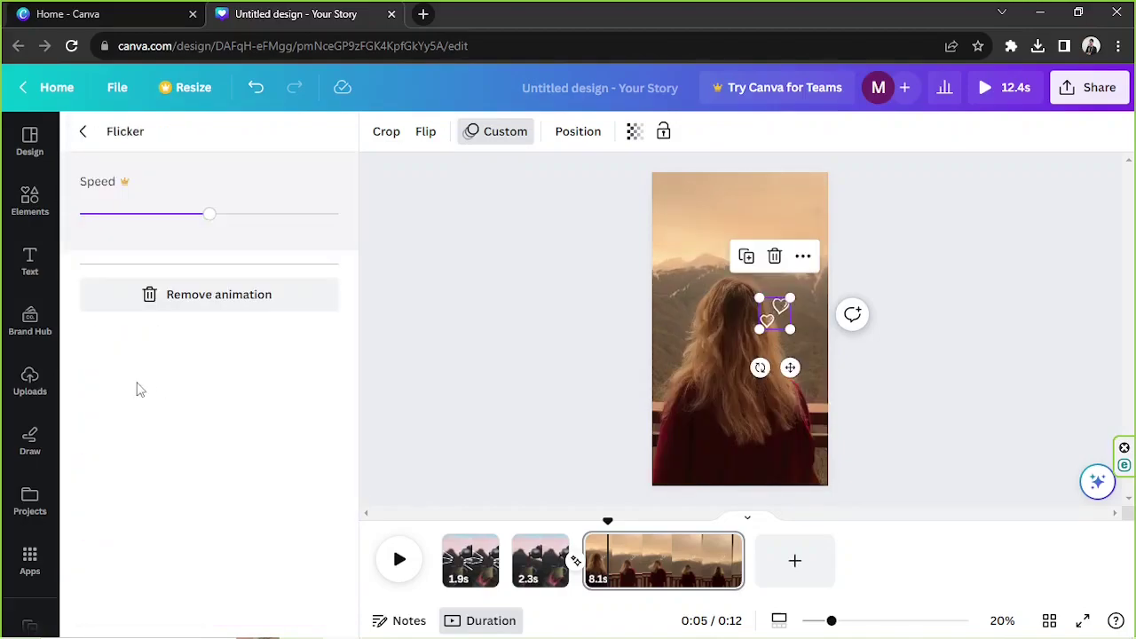
click(88, 294)
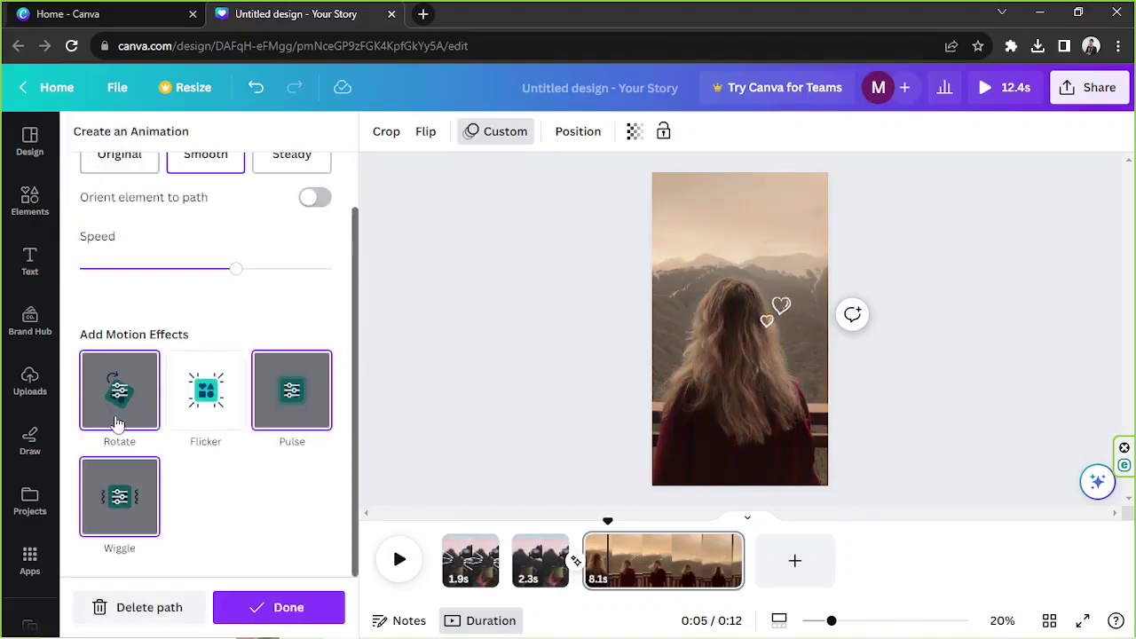
click(101, 388)
click(209, 341)
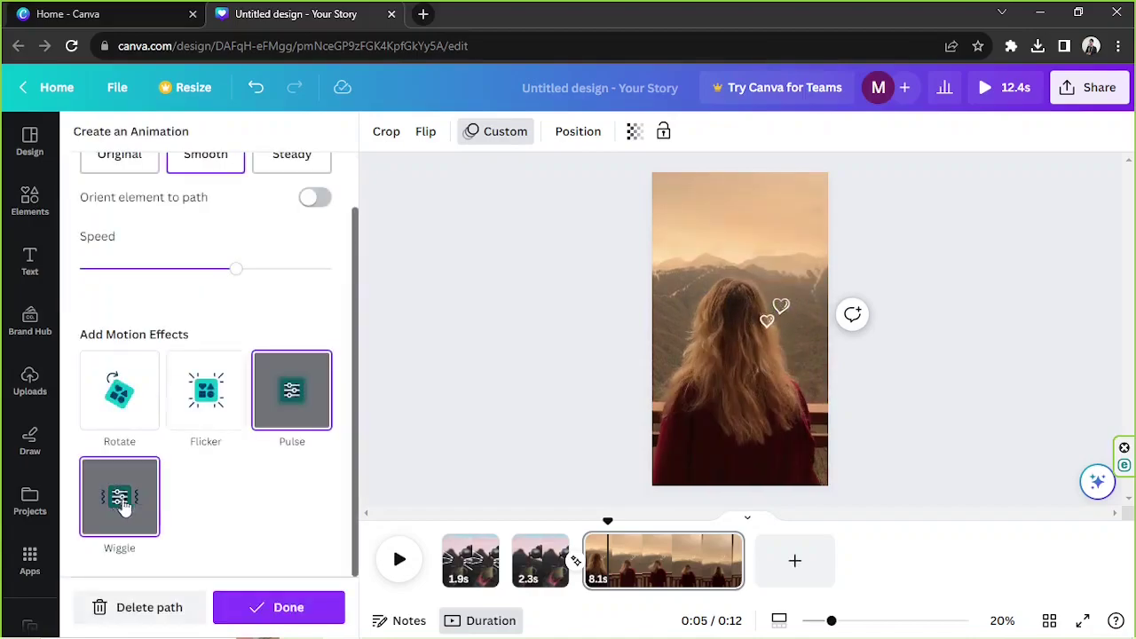
click(122, 503)
click(222, 304)
click(292, 417)
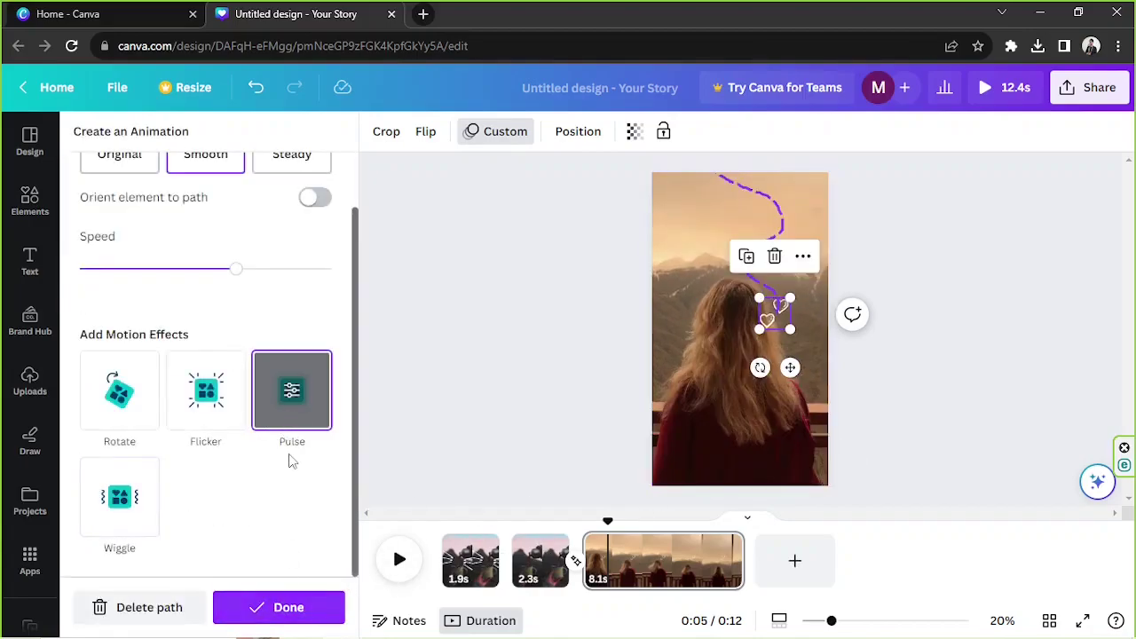
click(293, 608)
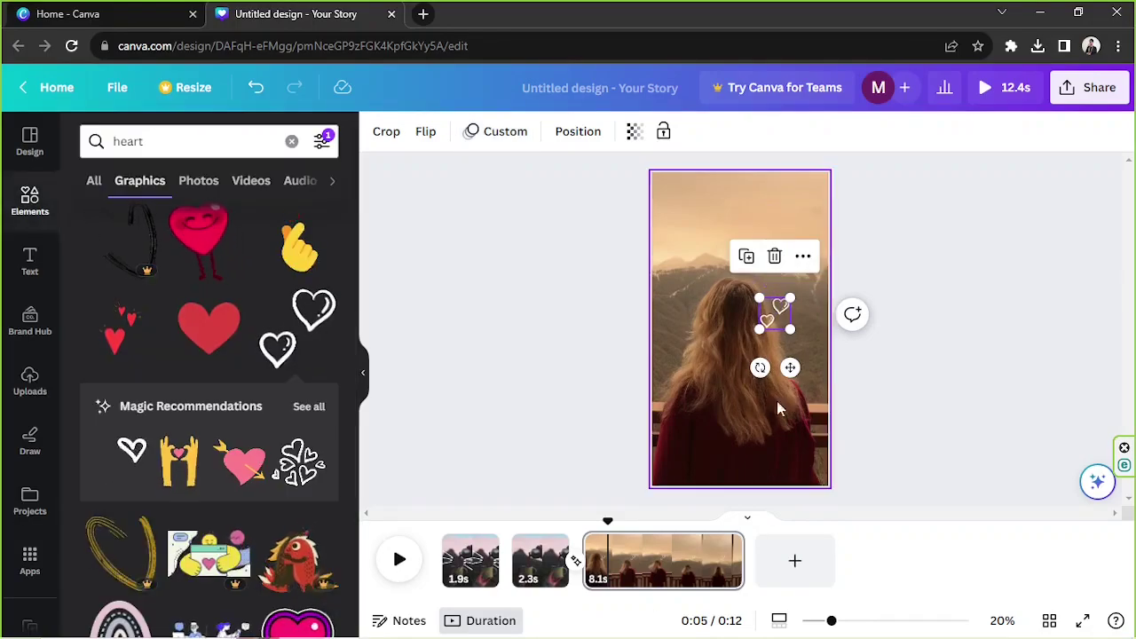
drag(576, 524, 397, 520)
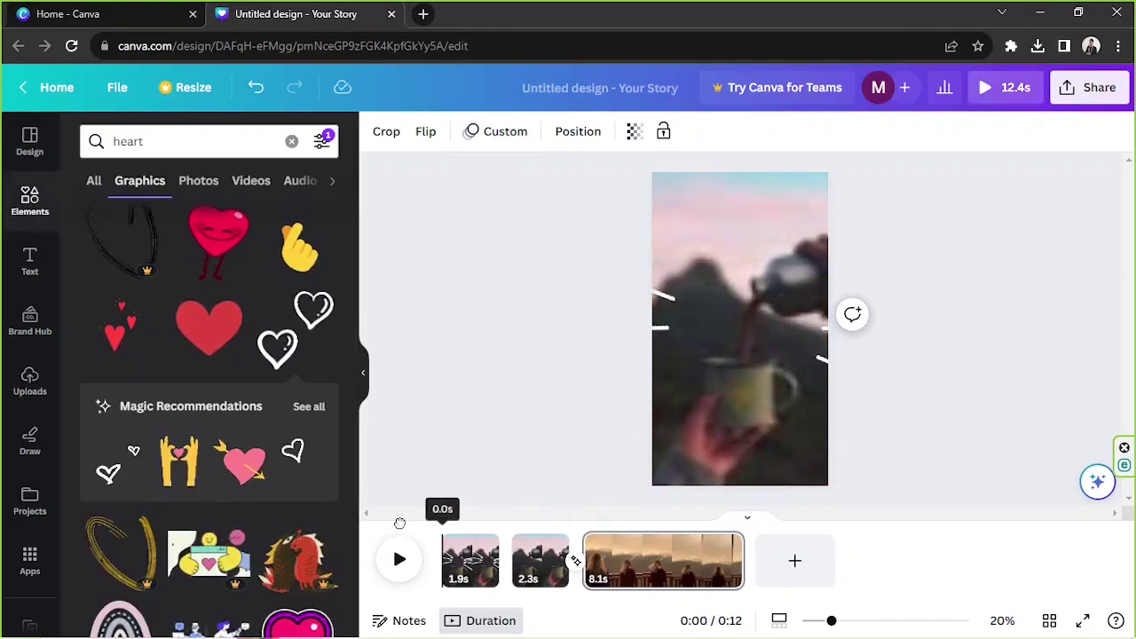
click(400, 559)
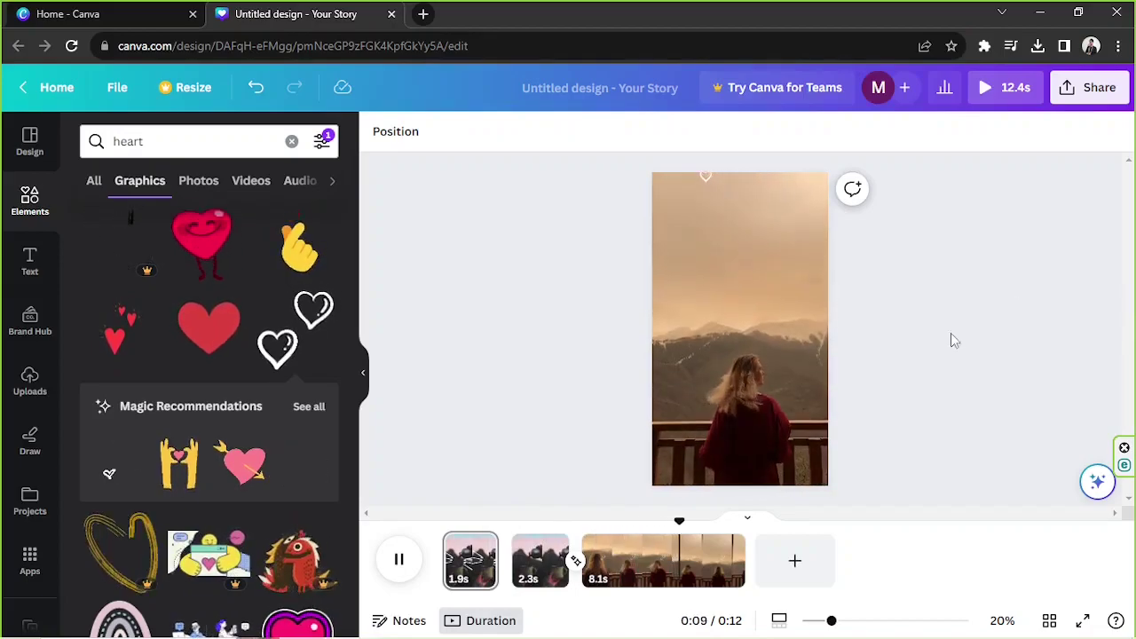
key(space)
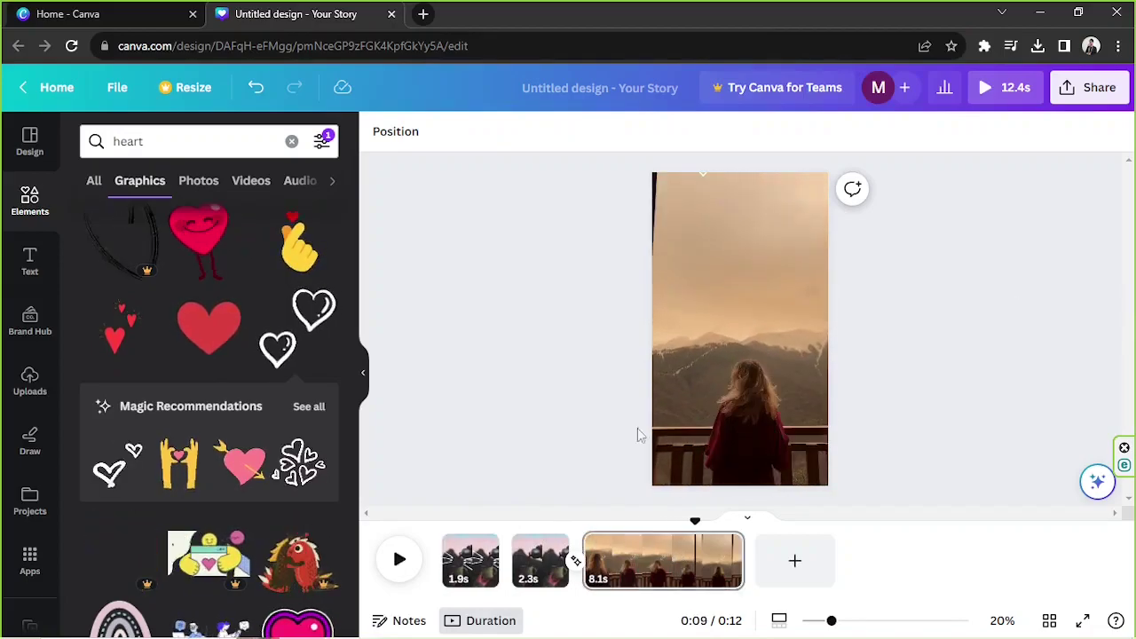
click(445, 540)
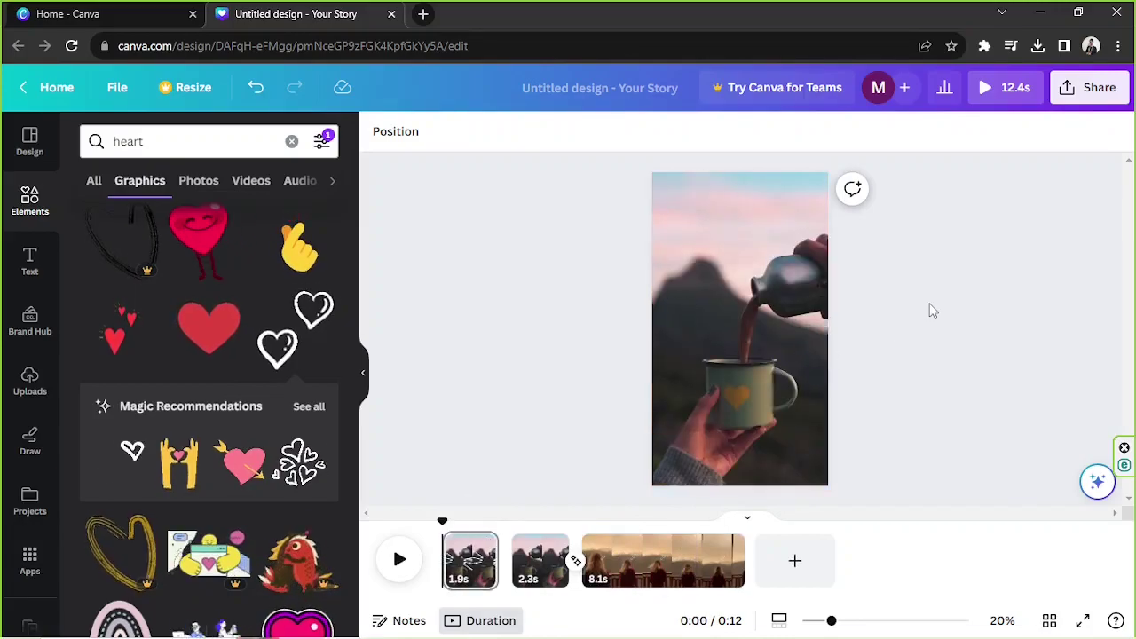
- Drag the uploaded sunset-vibes track onto the timeline and preview it from the start
click(19, 389)
click(290, 266)
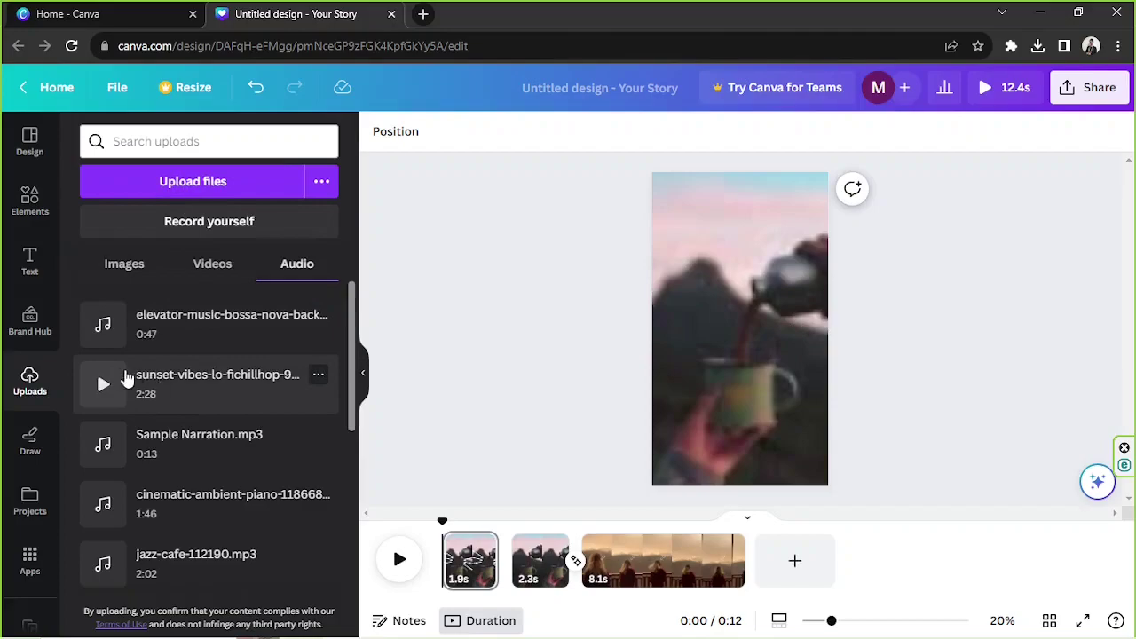
drag(126, 379, 639, 342)
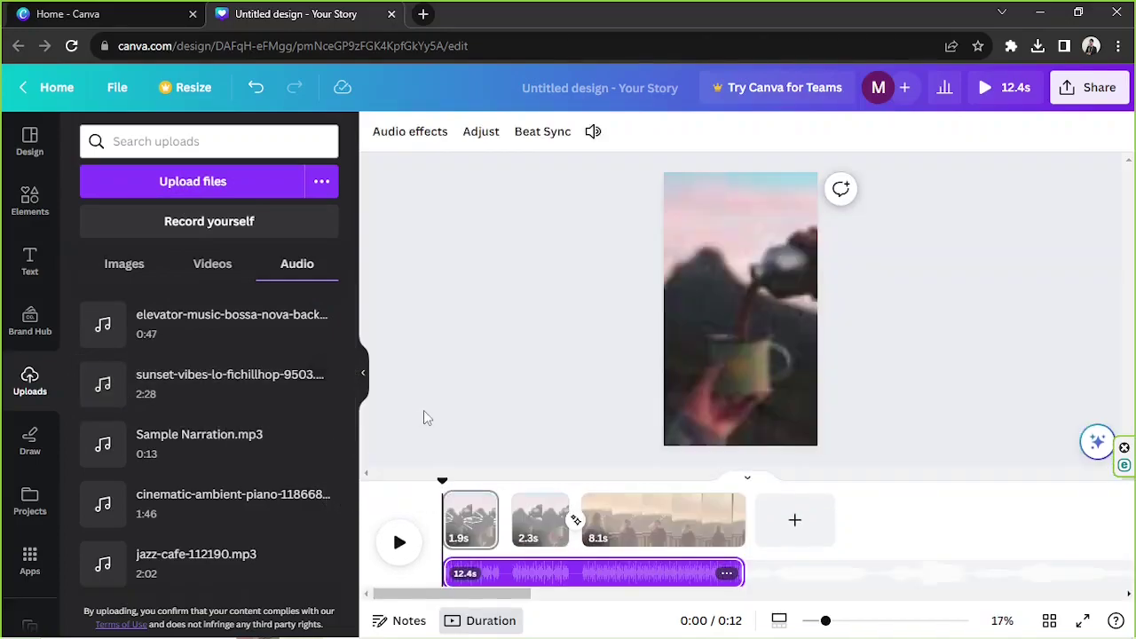
click(471, 533)
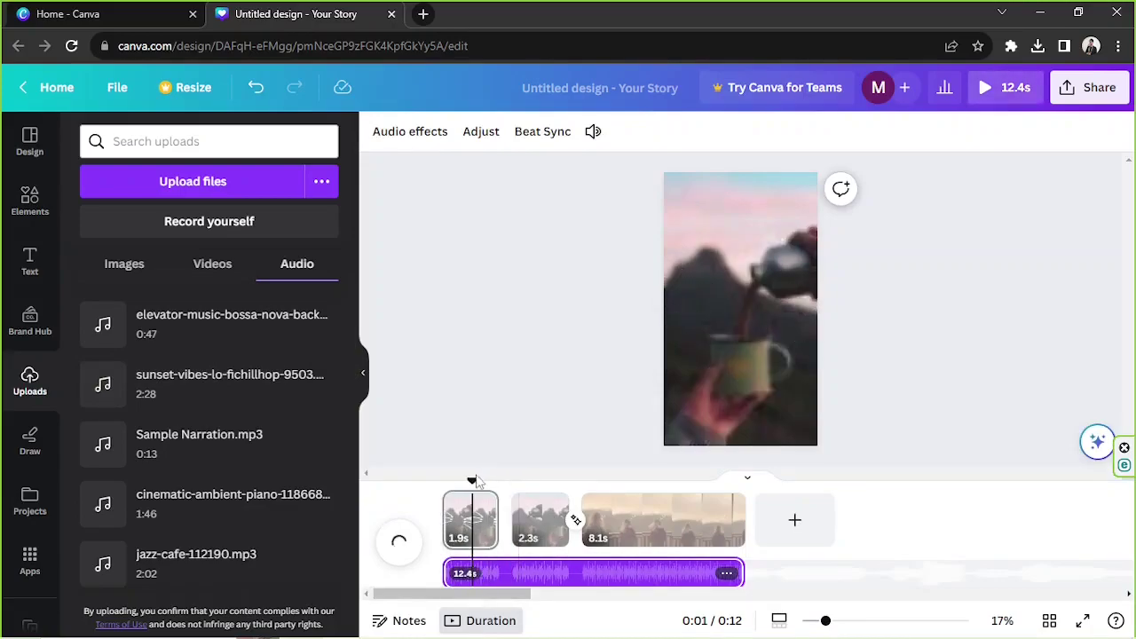
drag(476, 480, 442, 480)
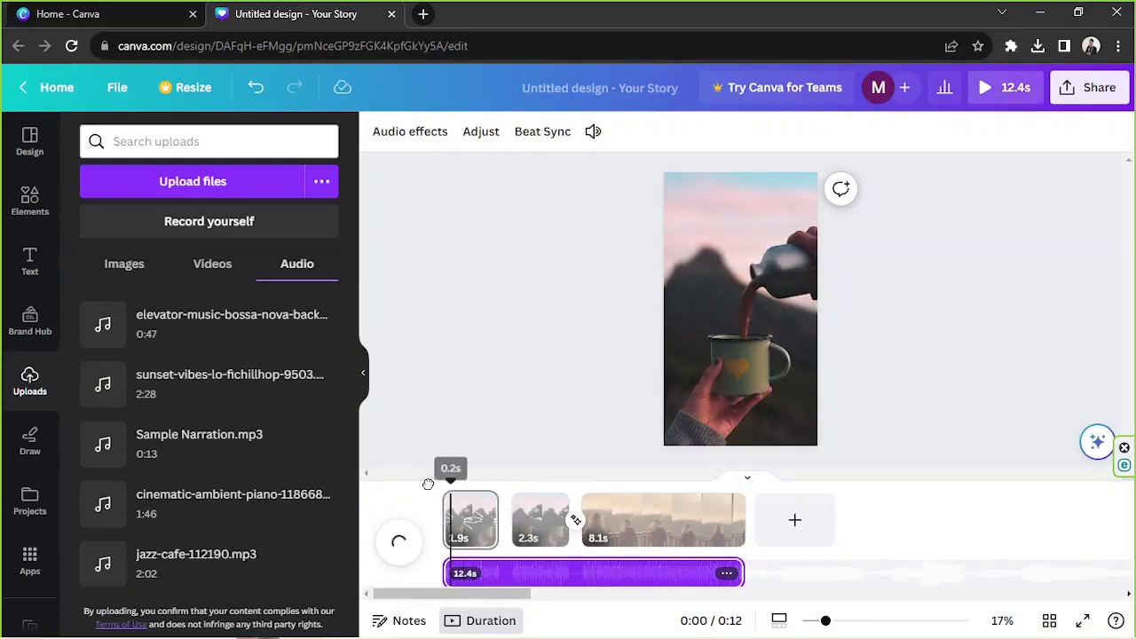
click(516, 576)
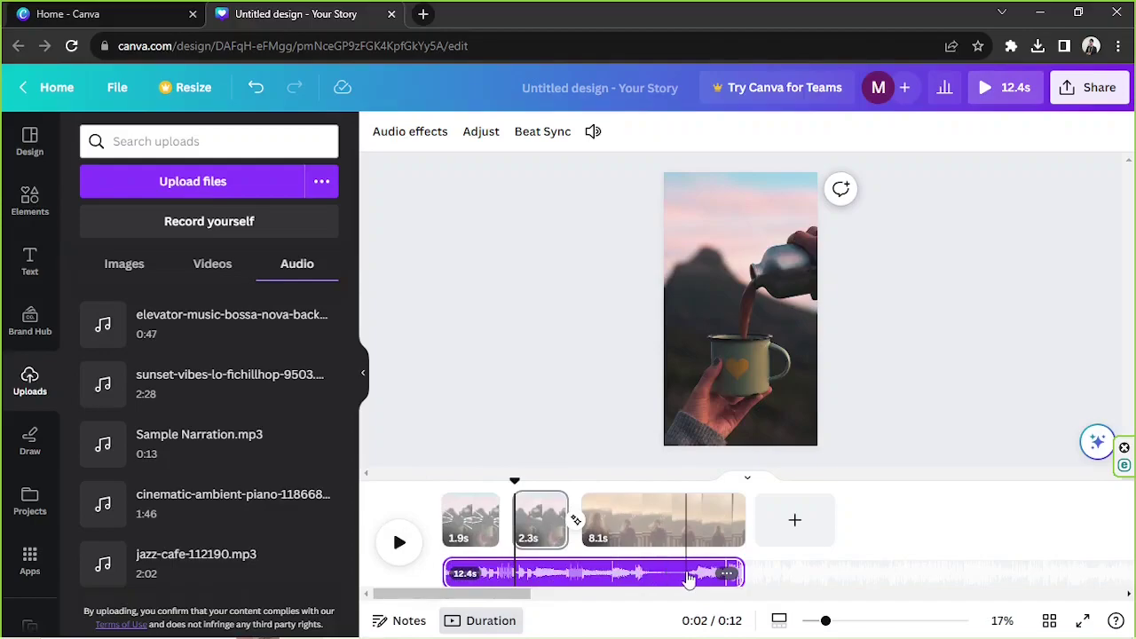
- Lower the music volume to 50, then delete the sunset-vibes track entirely
click(727, 574)
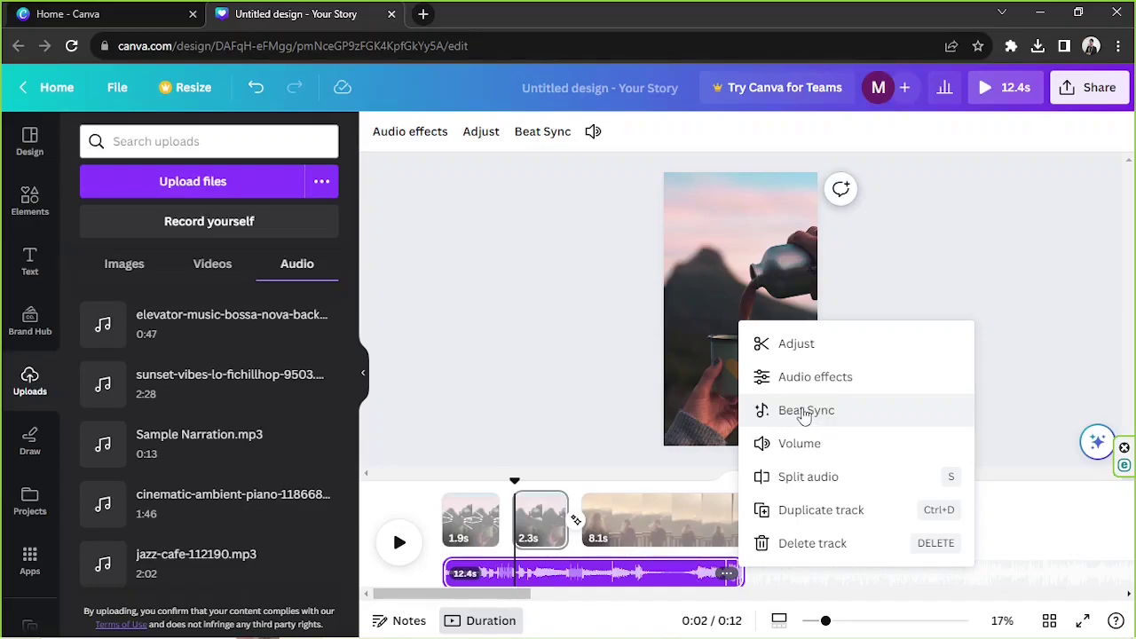
click(754, 444)
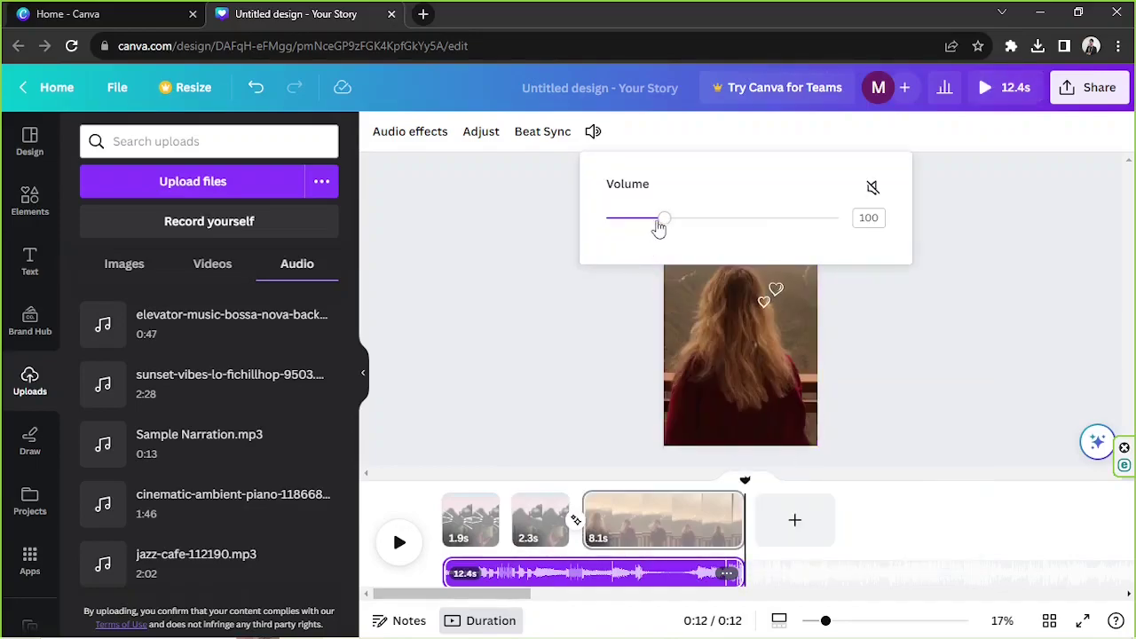
drag(657, 223, 611, 219)
click(1003, 390)
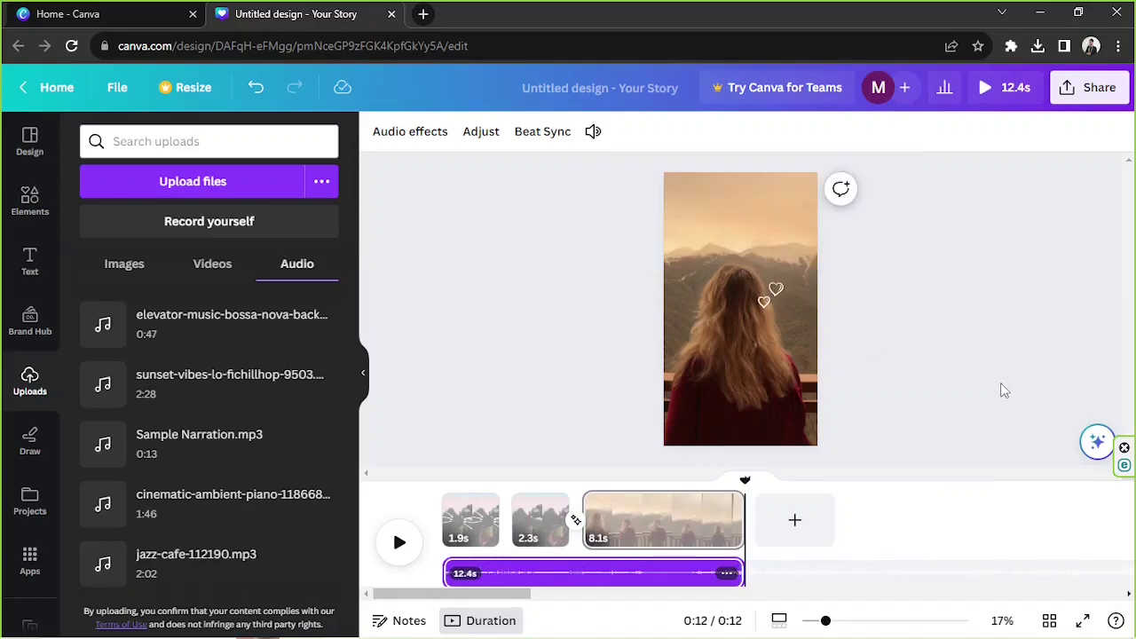
click(726, 572)
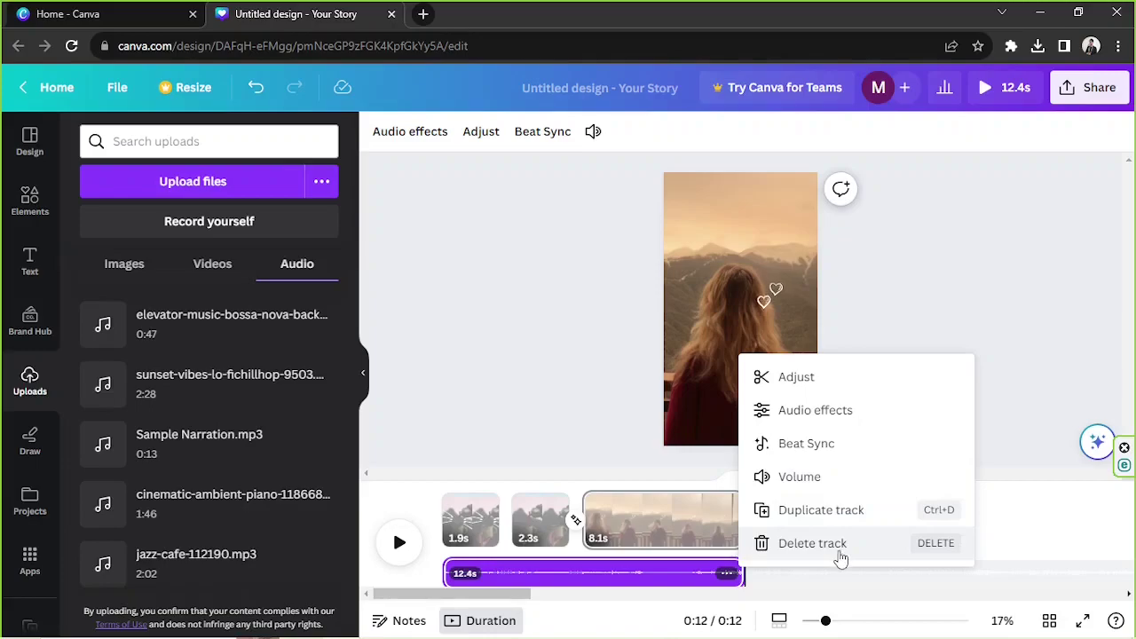
click(840, 552)
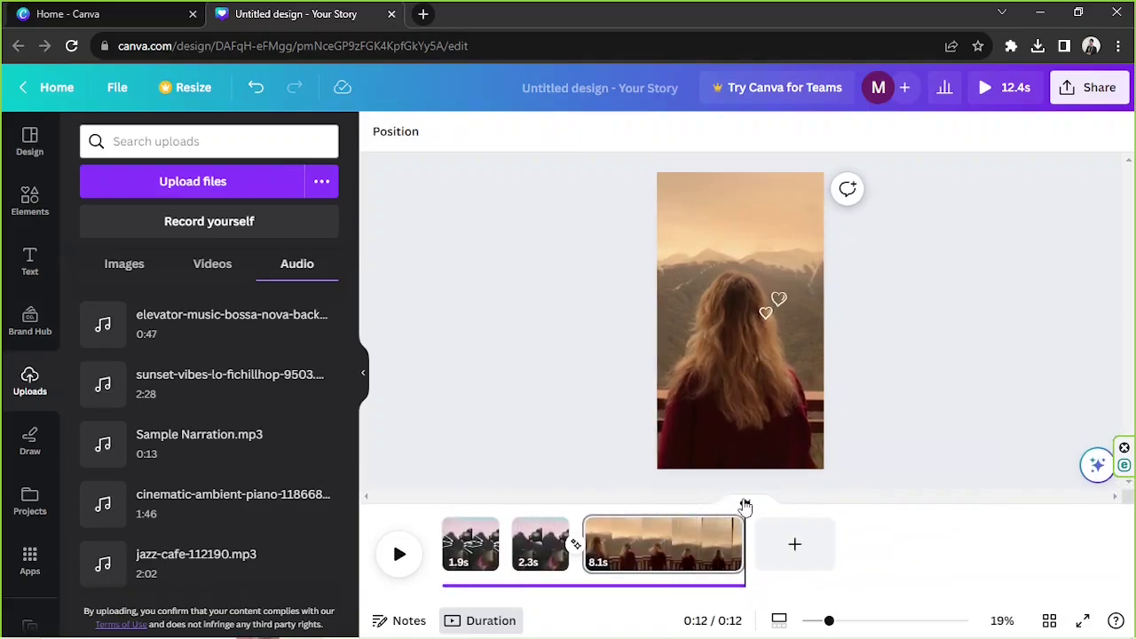
click(467, 542)
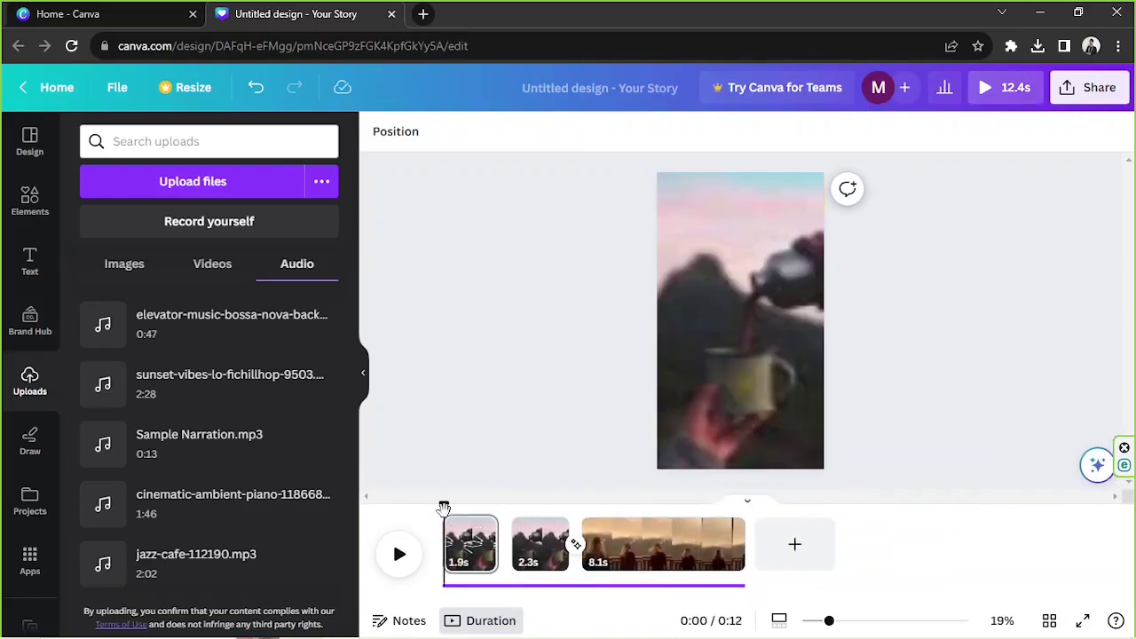
click(398, 553)
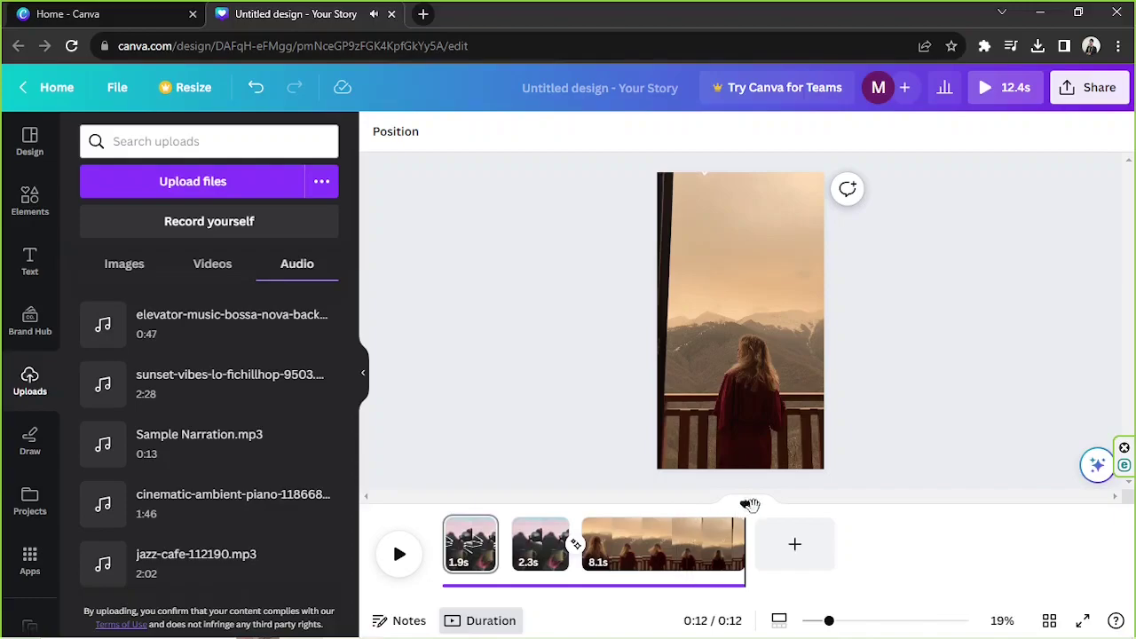
drag(745, 503, 699, 502)
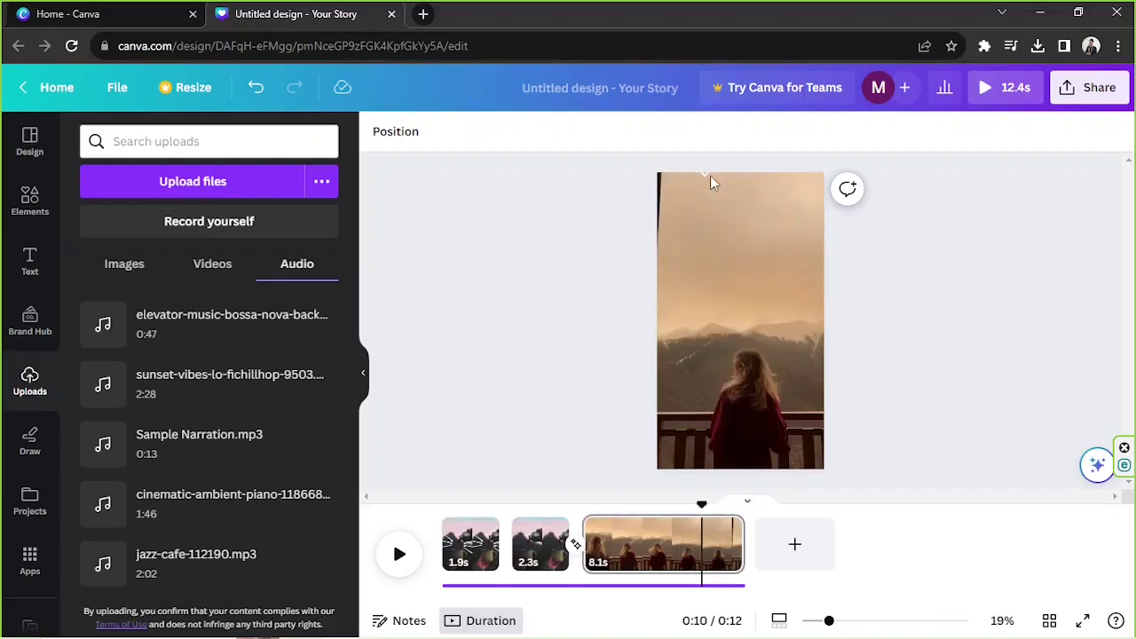
- Split the 8.1s third clip at about 0:10 into 6.1s and 2.0s pages
click(722, 553)
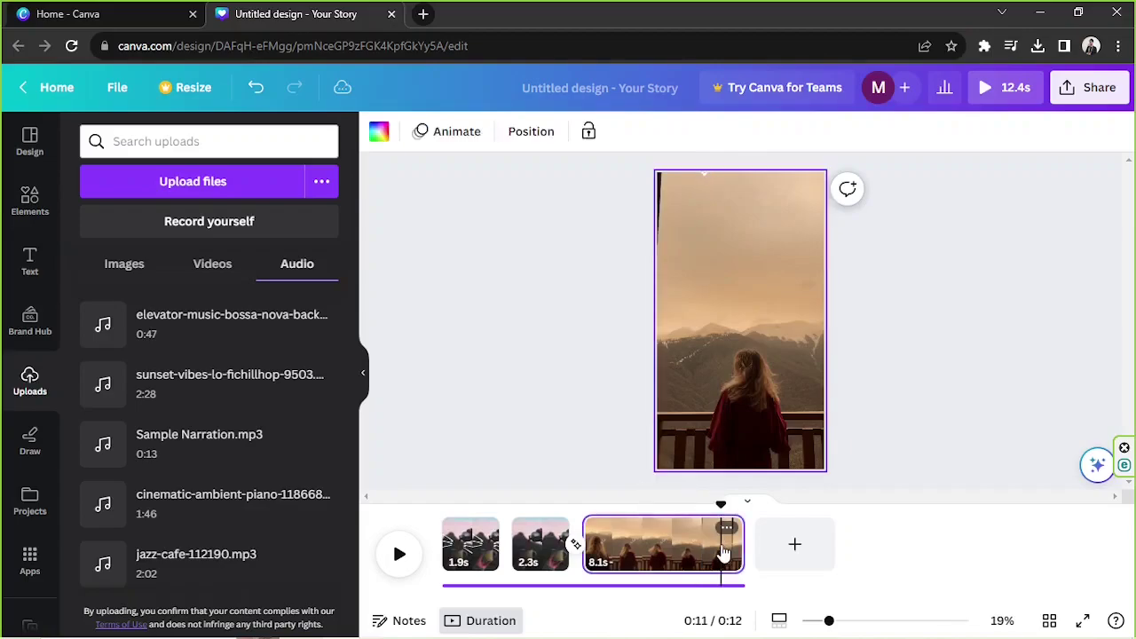
click(703, 518)
drag(700, 506, 704, 506)
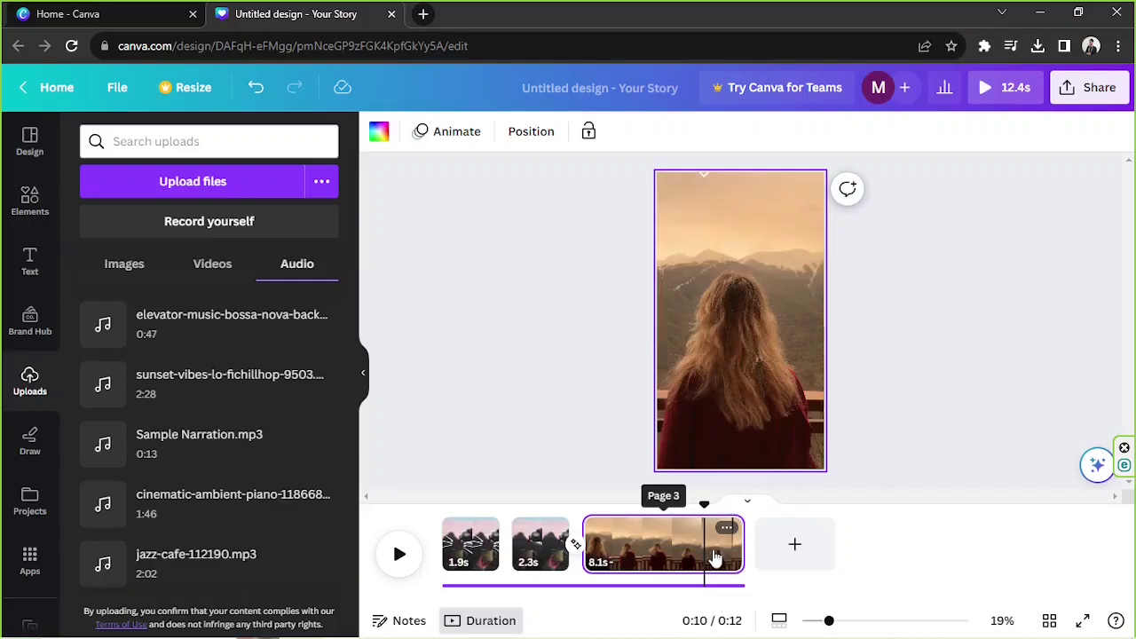
key(s)
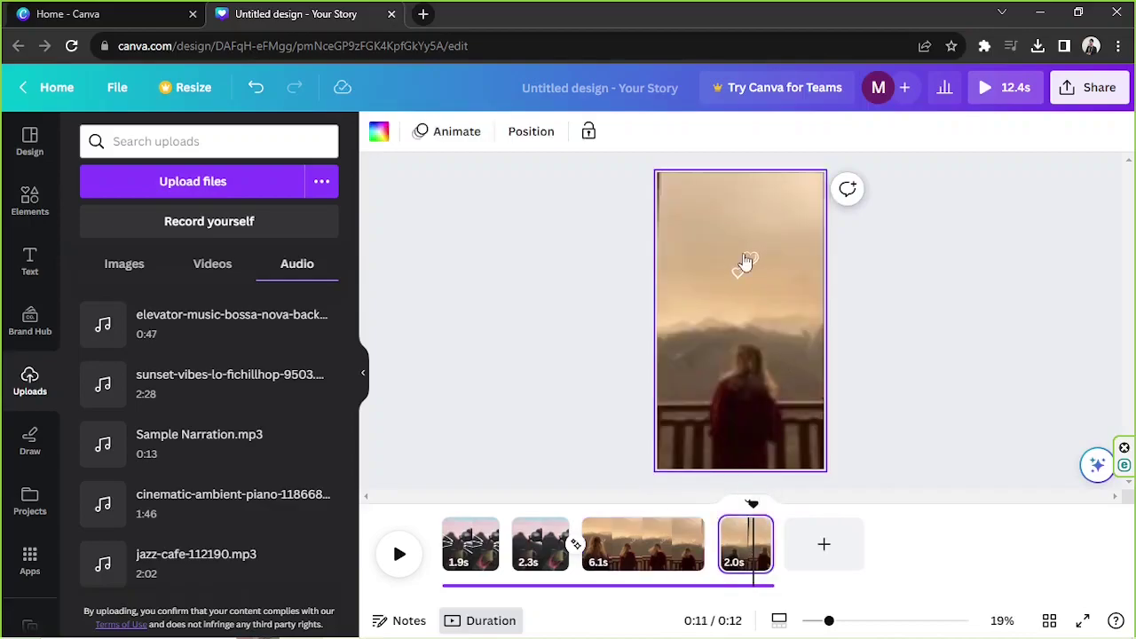
- Preview playback from the 6.1s third clip through the new 2.0s page
click(746, 262)
click(771, 251)
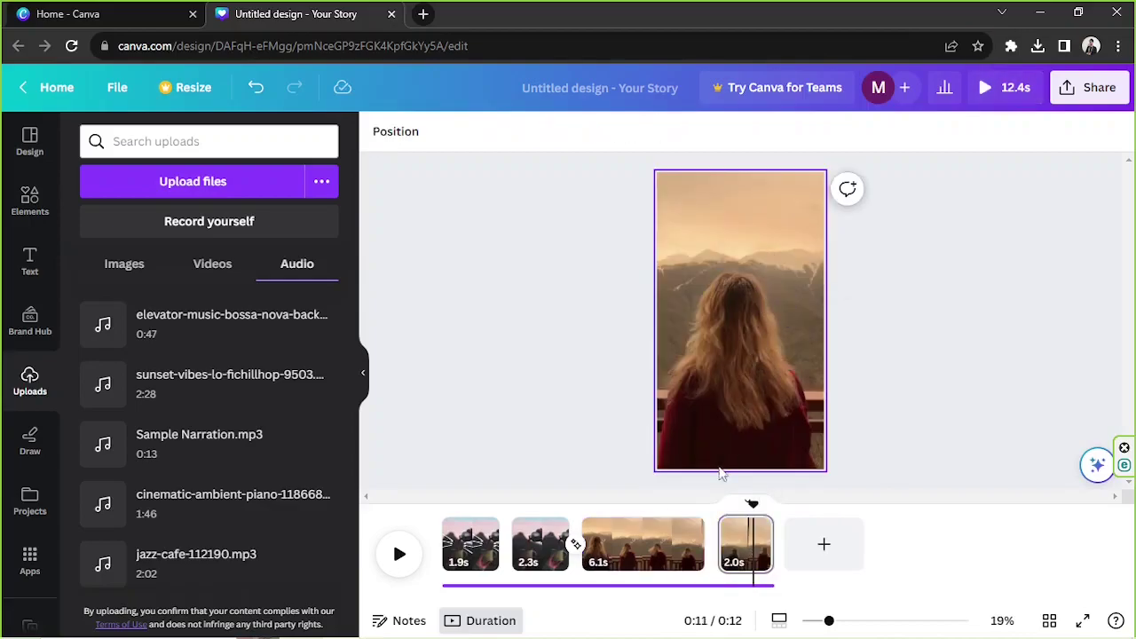
click(678, 513)
key(space)
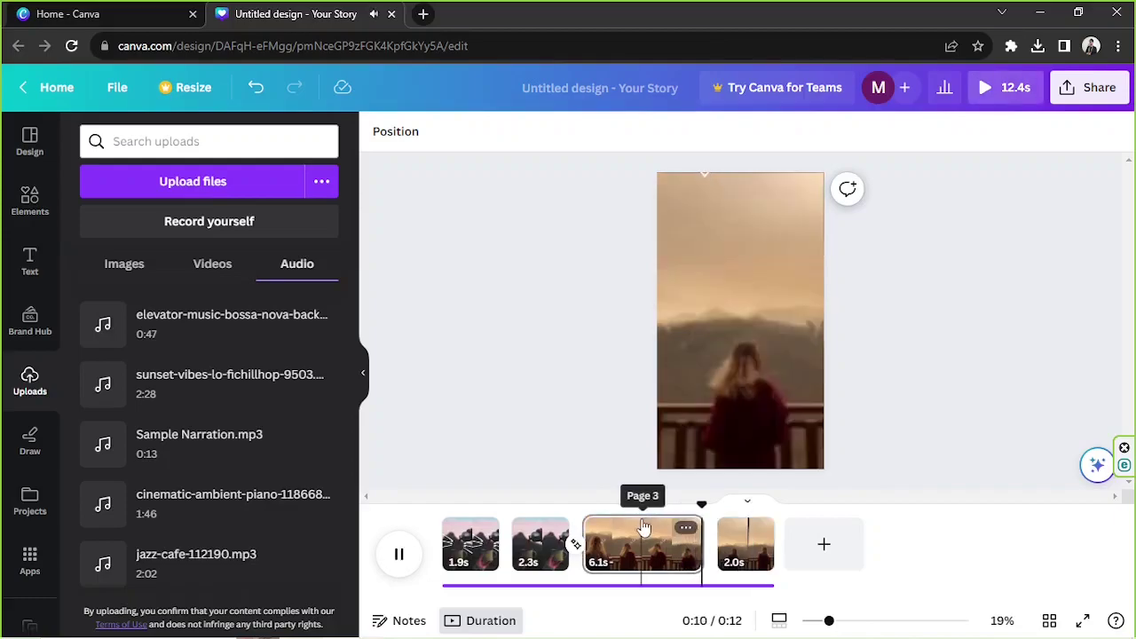
click(744, 552)
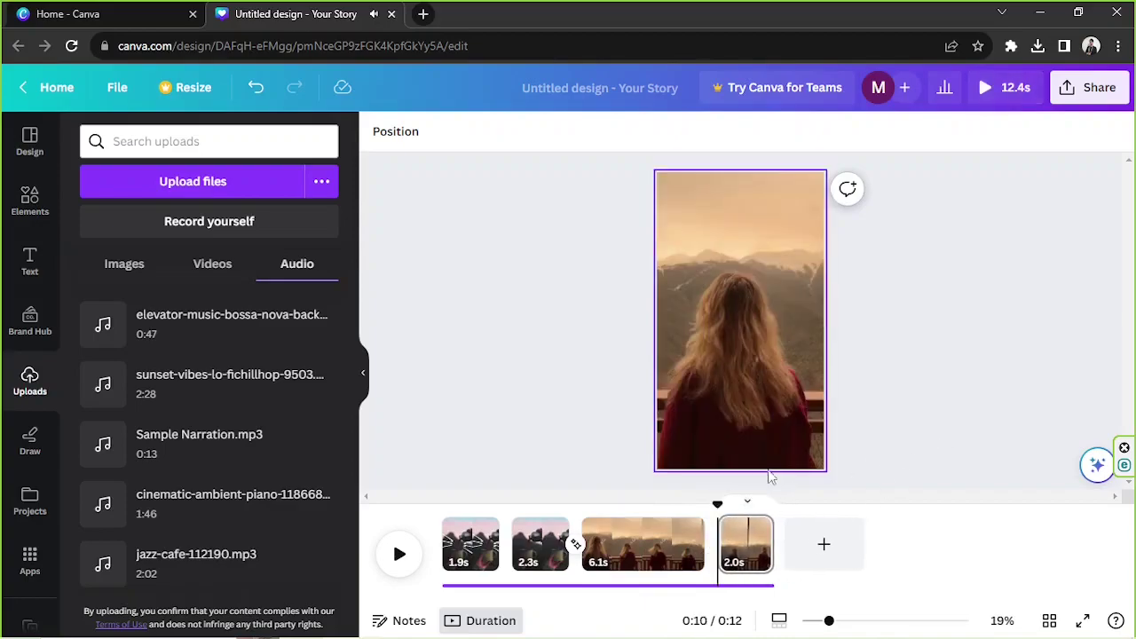
- Move playback back to about 6.5 seconds and browse the Share menu's social media options
drag(717, 502, 428, 459)
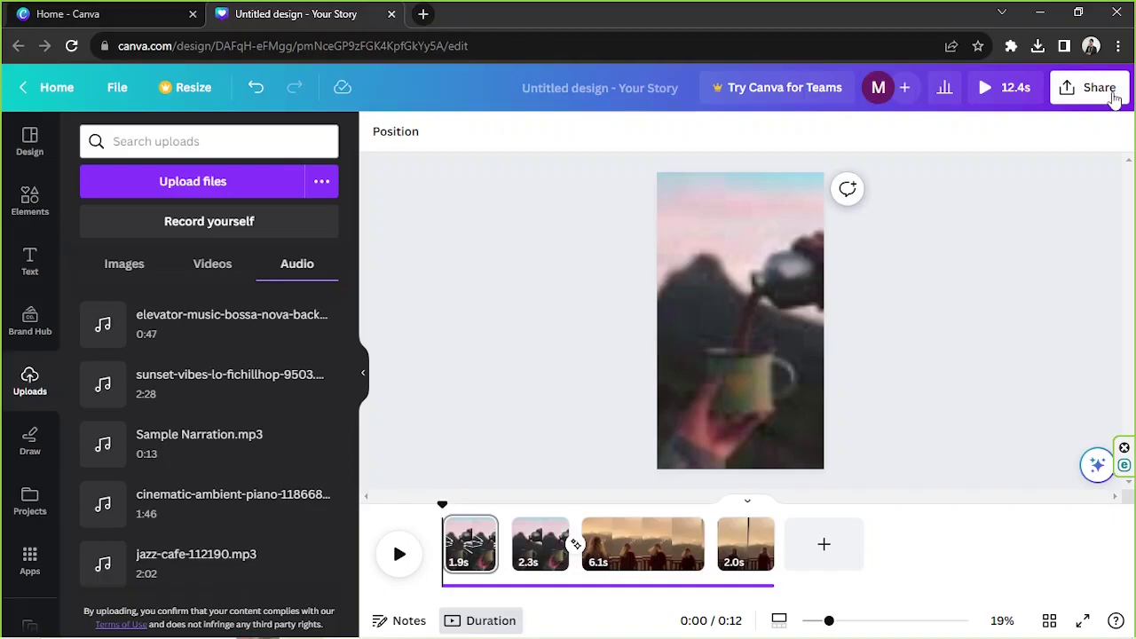
click(1091, 89)
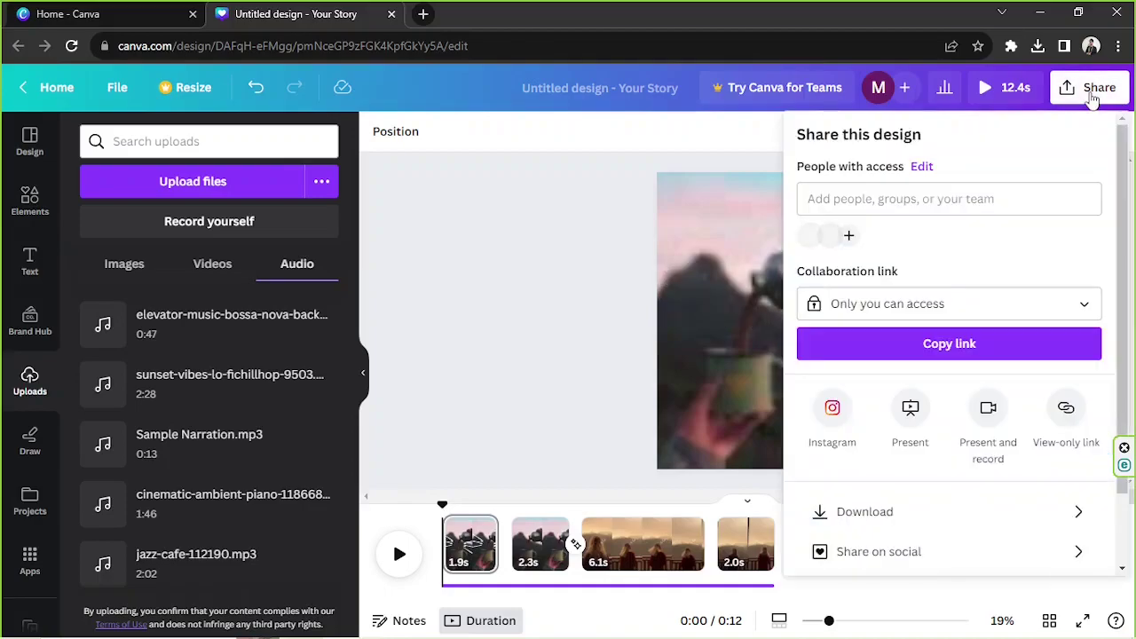
scroll(967, 275, down, 2)
click(879, 468)
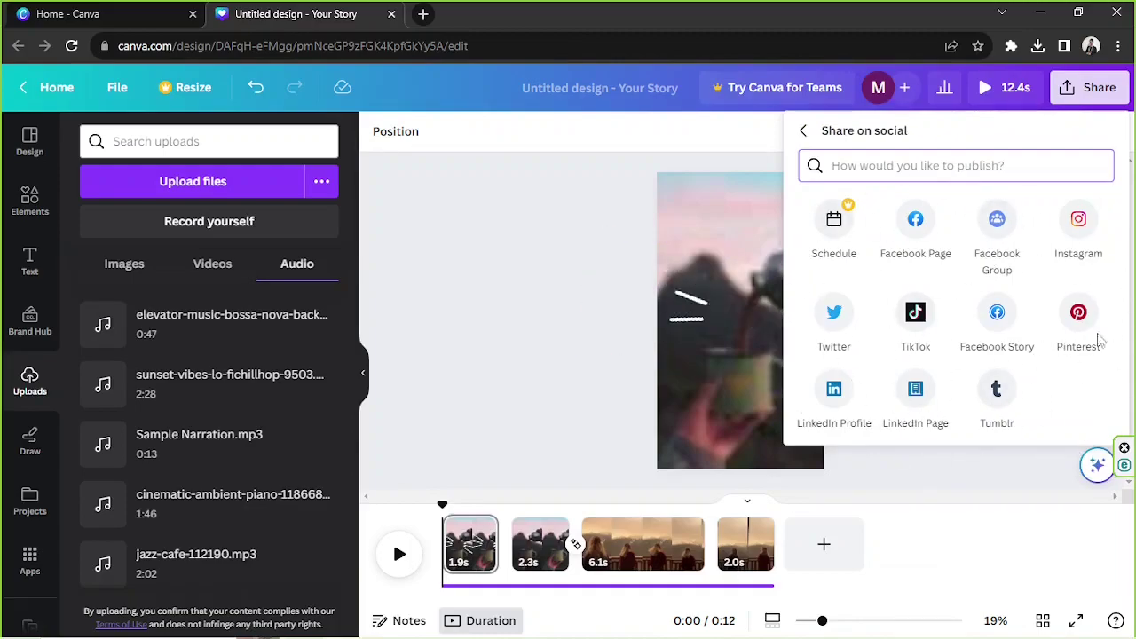
click(805, 132)
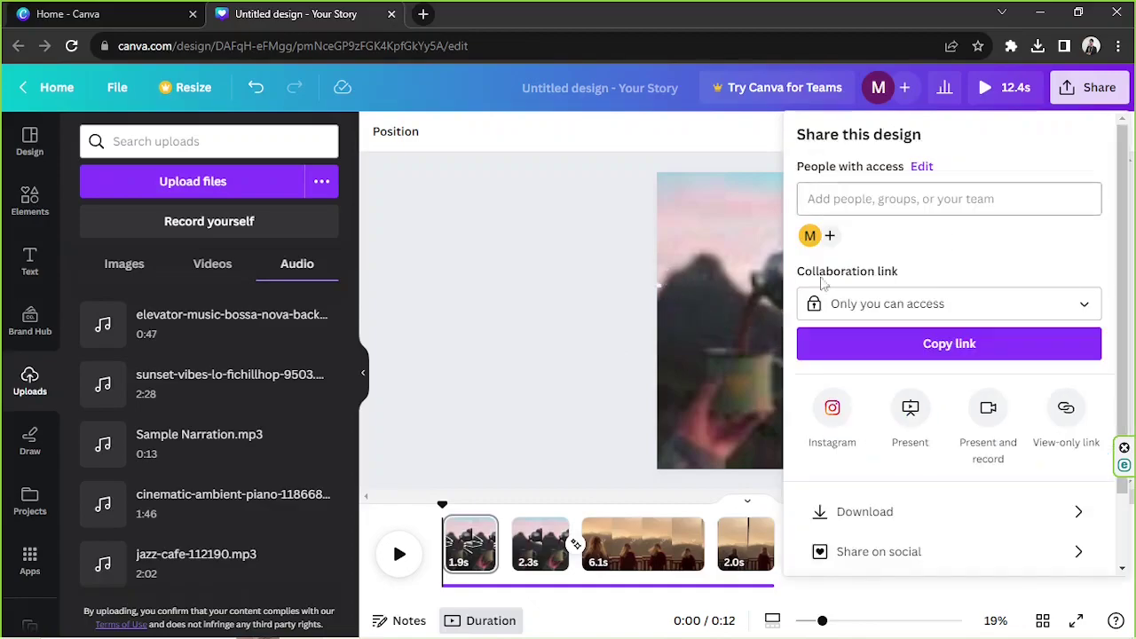
- Download all 4 pages as a 1080p MP4 Video
click(898, 511)
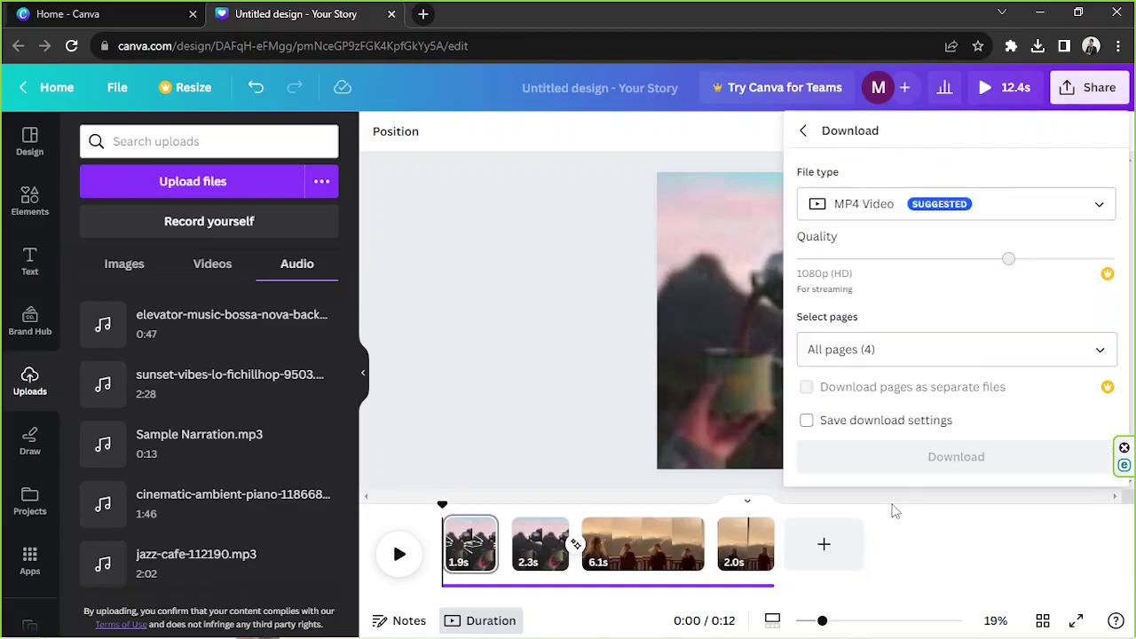
click(821, 211)
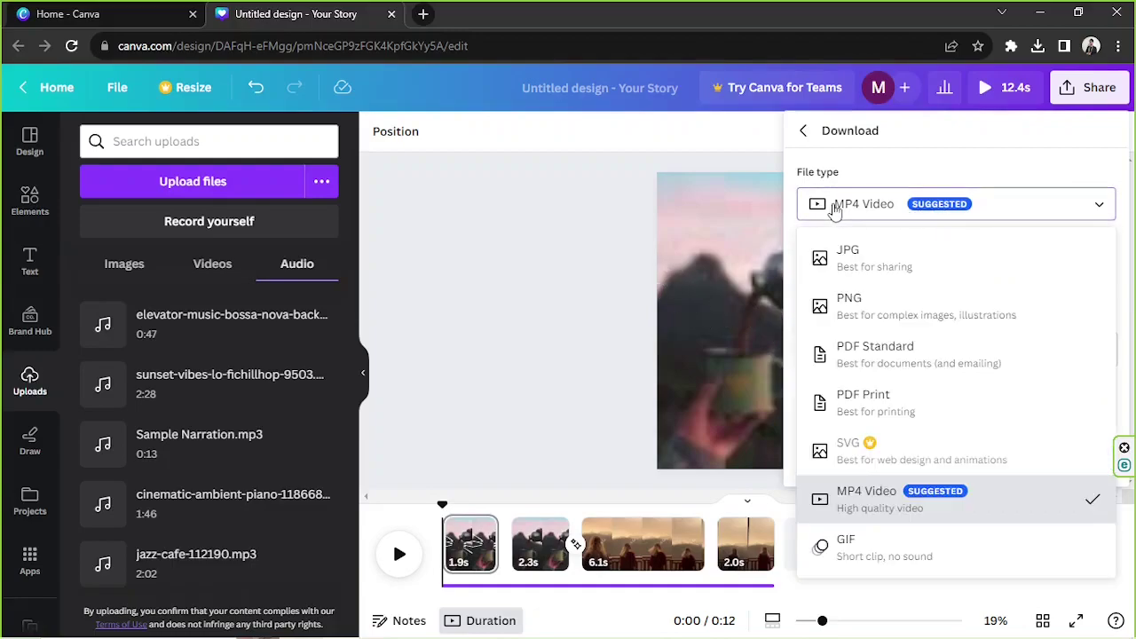
click(871, 217)
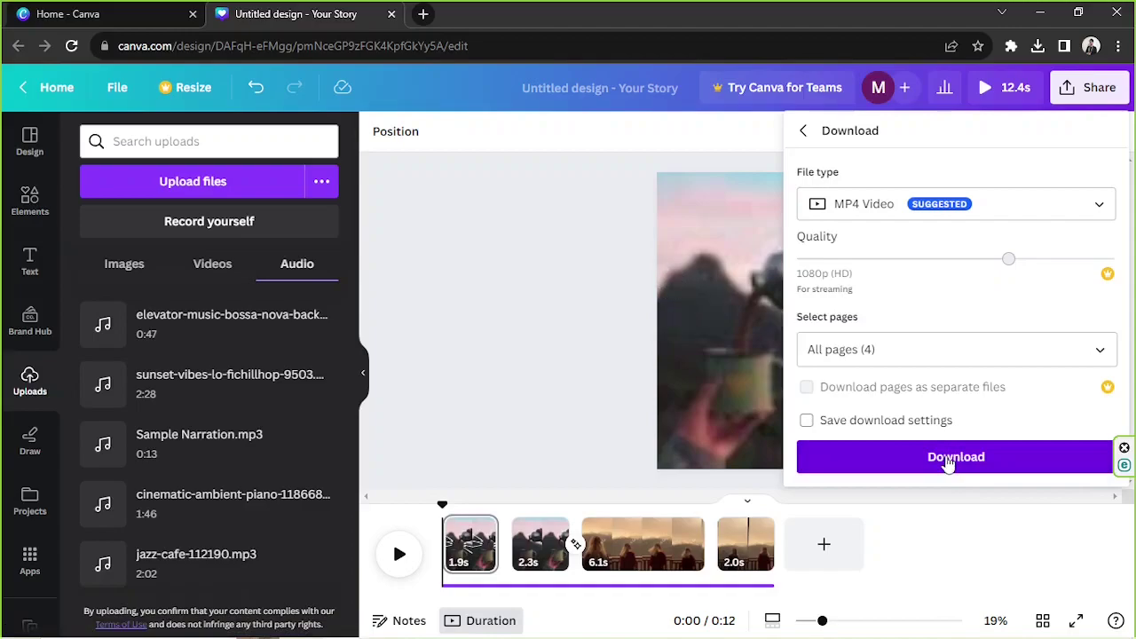
click(629, 343)
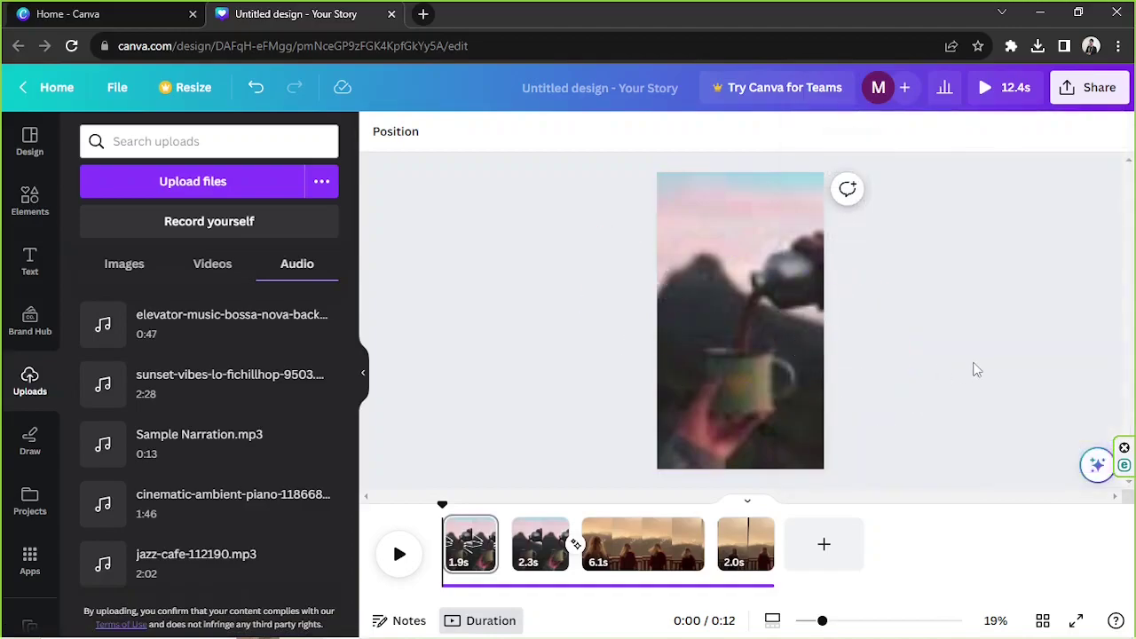